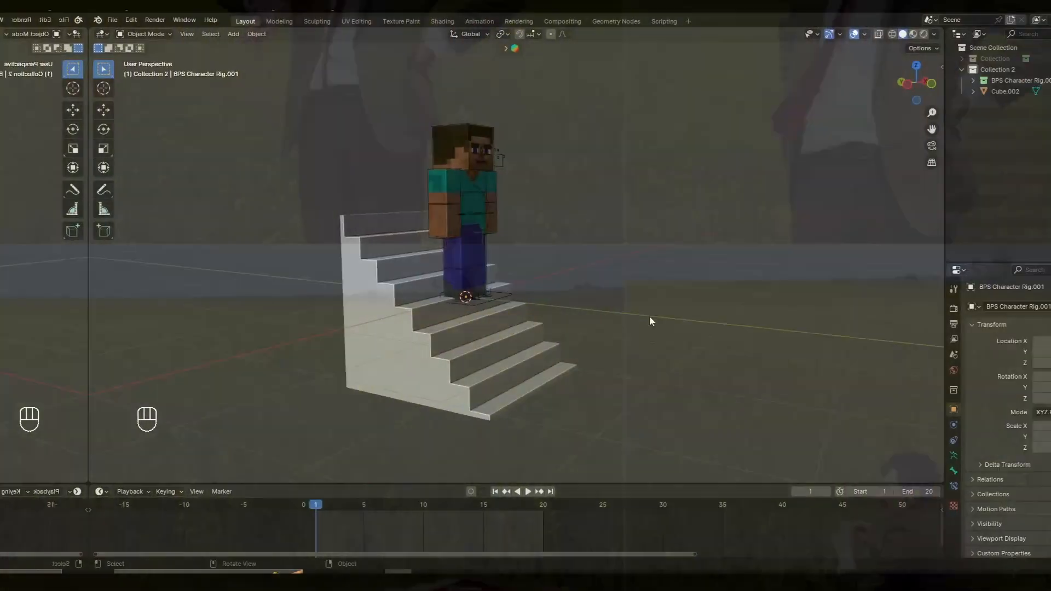
- Examine the character rig and the staircase around its feet from several angles
scroll(331, 220, up, 3)
click(330, 219)
key(f)
middle_drag(378, 251, 438, 340)
shift+middle_drag(438, 340, 377, 252)
scroll(378, 252, up, 3)
shift+middle_drag(468, 364, 419, 319)
scroll(416, 304, up, 3)
scroll(407, 295, down, 4)
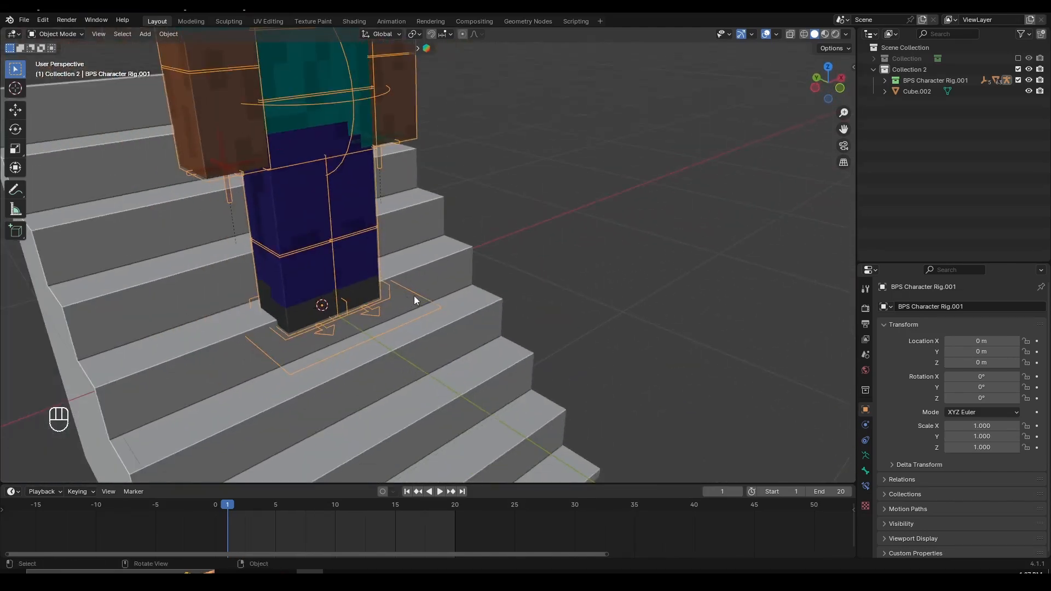
middle_drag(469, 294, 493, 291)
shift+middle_drag(423, 287, 451, 259)
scroll(454, 262, up, 4)
scroll(350, 258, down, 3)
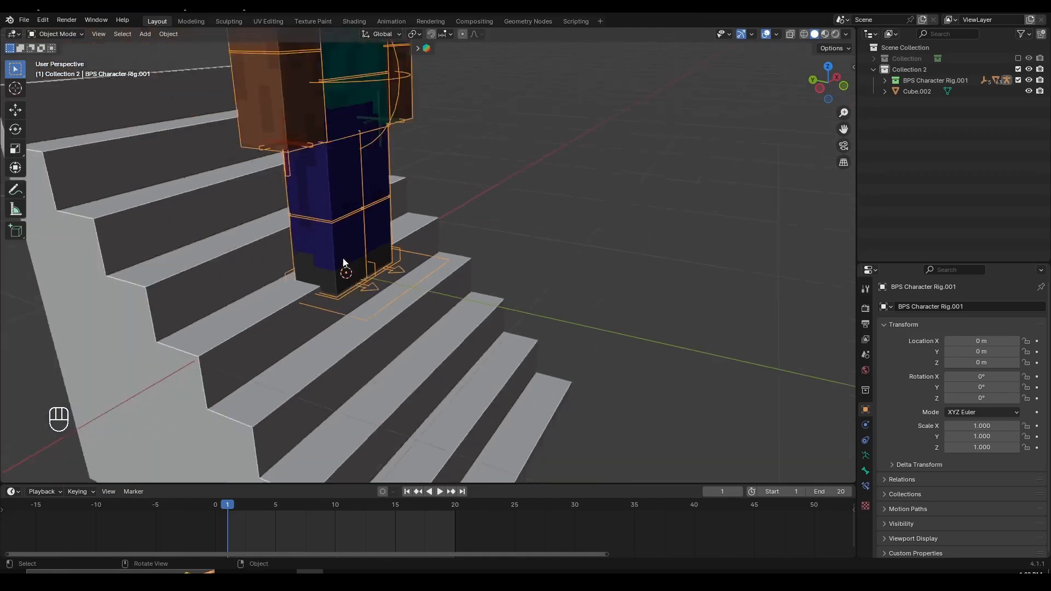
scroll(343, 258, down, 1)
shift+middle_drag(342, 258, 372, 322)
scroll(414, 257, down, 2)
scroll(443, 247, up, 3)
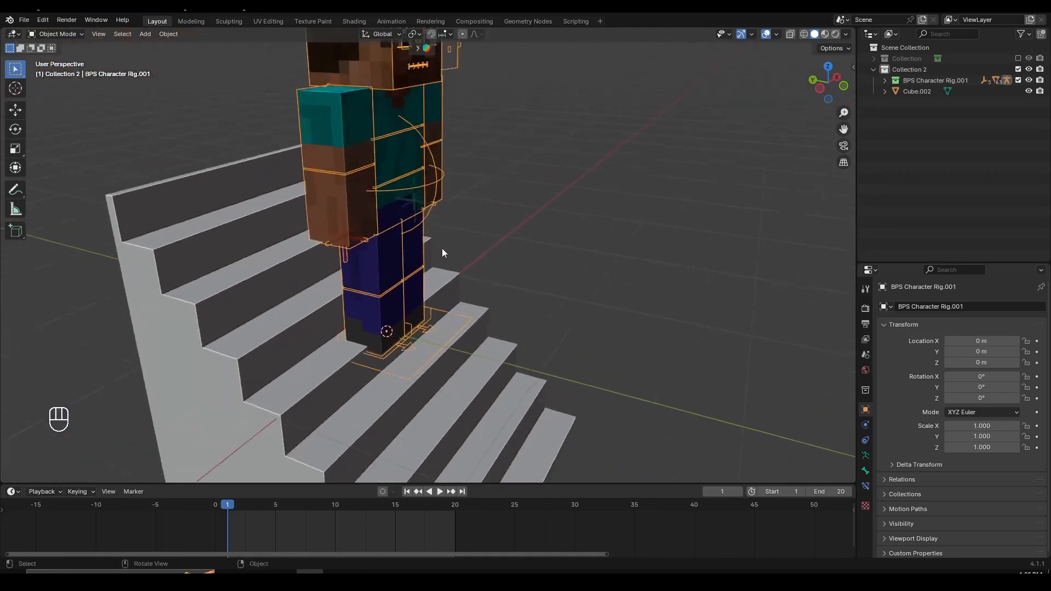
middle_drag(360, 234, 424, 243)
scroll(464, 291, down, 3)
scroll(408, 278, down, 4)
scroll(424, 244, up, 4)
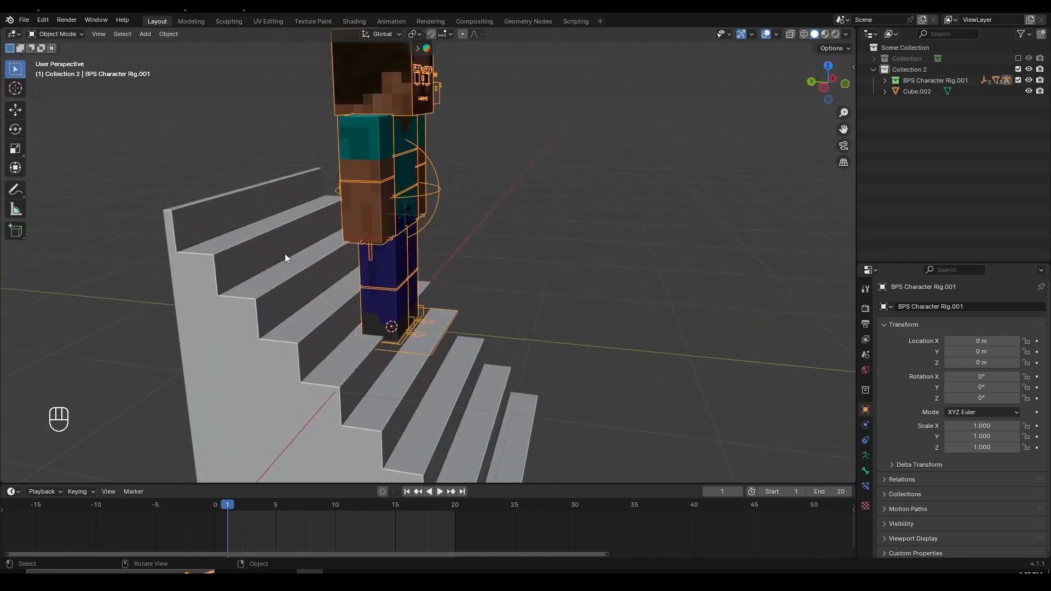
click(296, 257)
scroll(476, 336, down, 4)
key(g)
right_click(611, 184)
scroll(504, 265, up, 4)
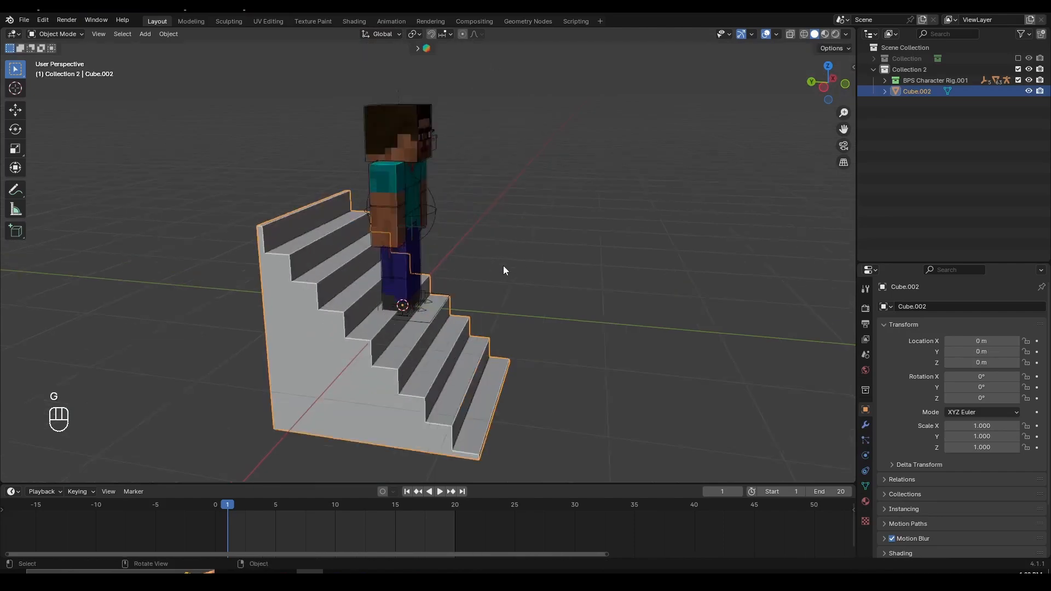
scroll(360, 375, down, 3)
scroll(356, 371, up, 4)
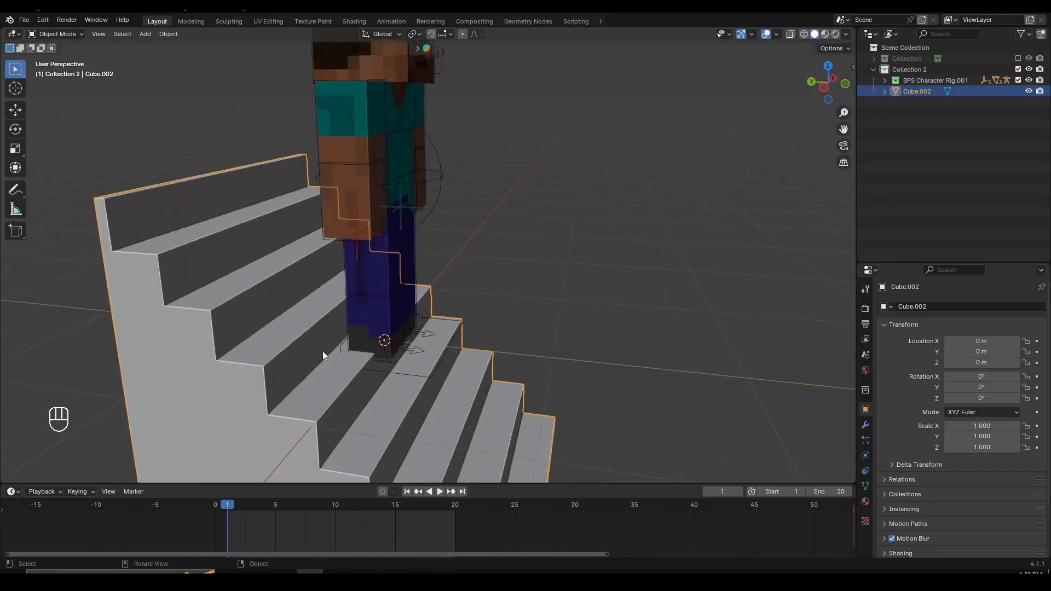
key(g)
right_click(405, 315)
scroll(531, 293, down, 5)
middle_drag(542, 295, 430, 239)
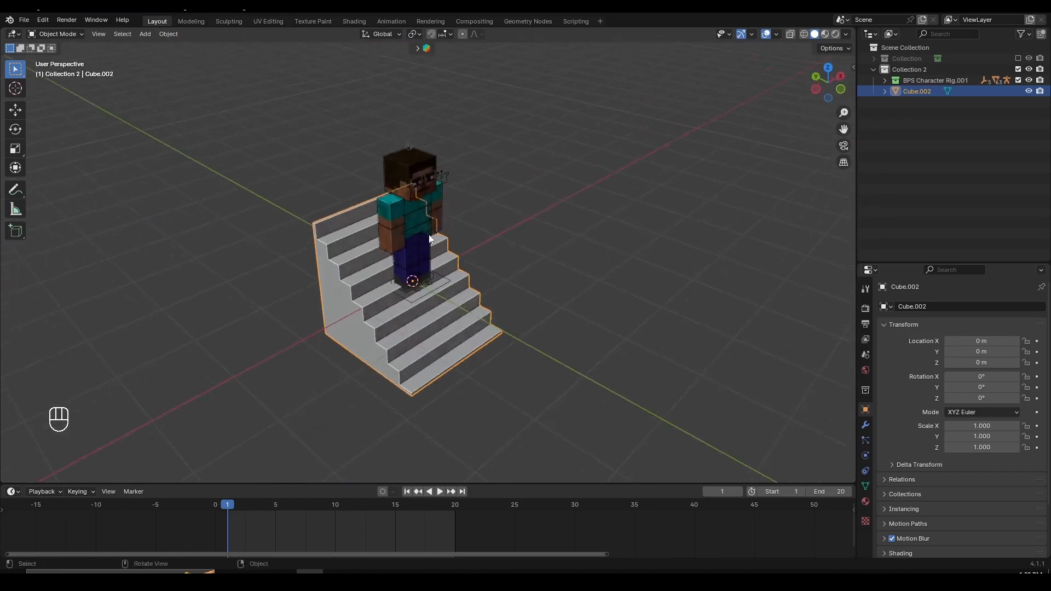
- Raise the character rig about 0.69 m along the Z axis, to the level of the staircase's upper step
key(f)
middle_drag(563, 311, 470, 195)
key(a)
key(a)
scroll(491, 267, up, 3)
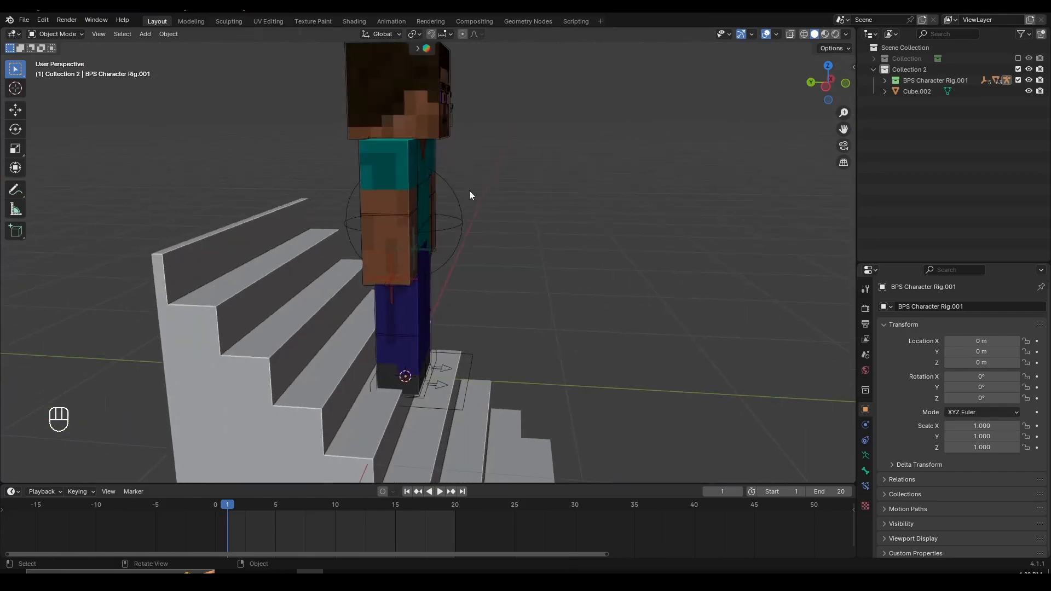
scroll(465, 247, up, 3)
shift+middle_drag(464, 316, 473, 131)
scroll(473, 249, down, 3)
scroll(482, 258, up, 2)
key(g)
click(472, 131)
- Move the character rig about 0.84 m along the Y axis onto the staircase's upper step
scroll(545, 243, up, 2)
key(g)
shift+middle_drag(465, 180, 439, 248)
click(377, 260)
scroll(439, 291, up, 2)
key(g)
right_click(426, 259)
scroll(425, 263, down, 2)
key(g)
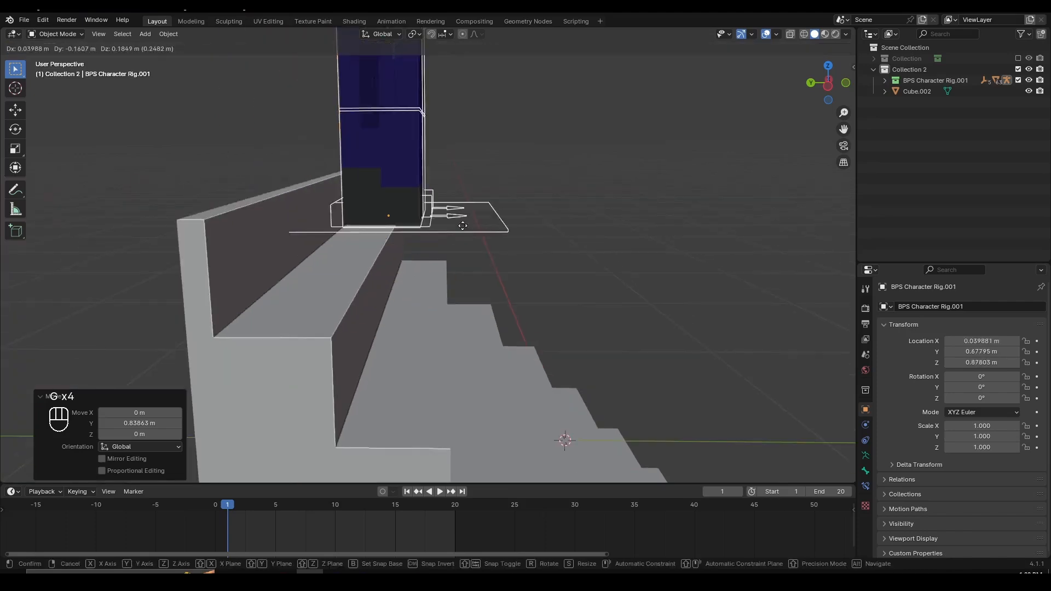
right_click(437, 261)
scroll(438, 268, up, 1)
key(g)
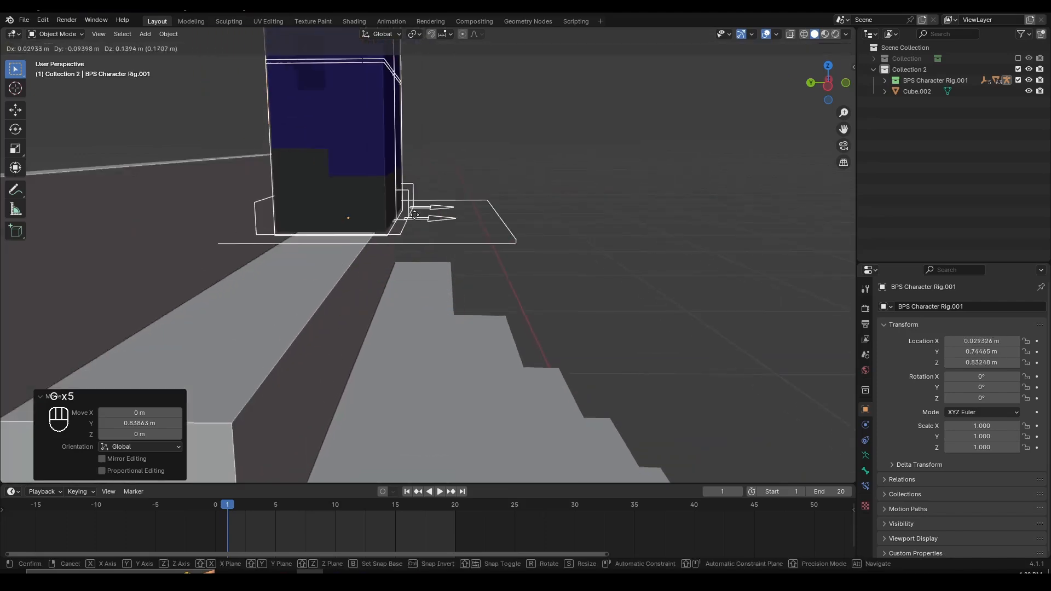
right_click(436, 274)
key(g)
right_click(434, 225)
key(g)
middle_drag(452, 222, 493, 261)
right_click(493, 228)
- Raise the character rig along the Z axis to about 0.76 m so its feet rest on the upper step
key(g)
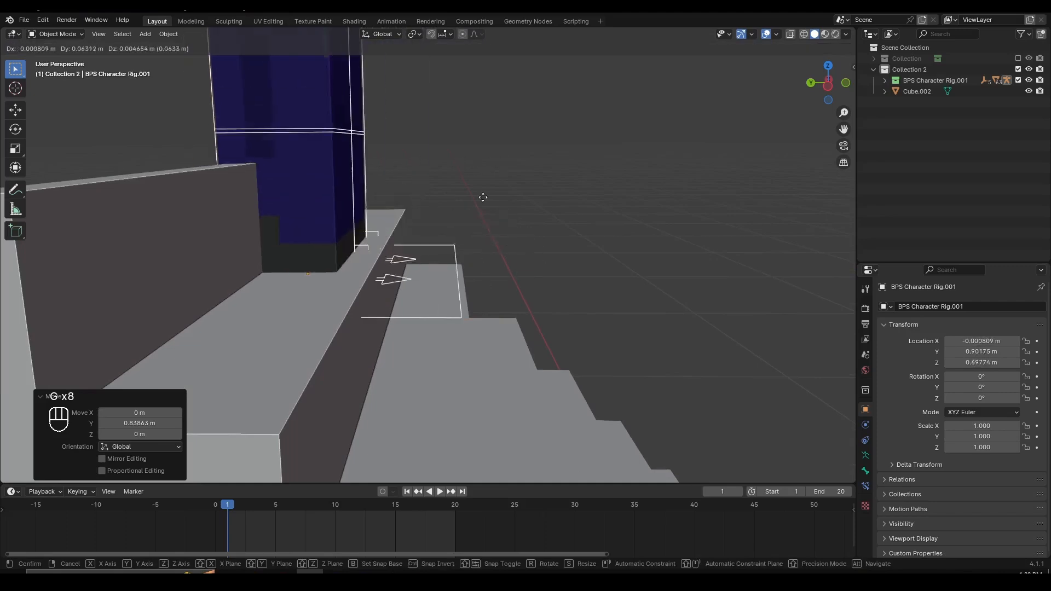
key(z)
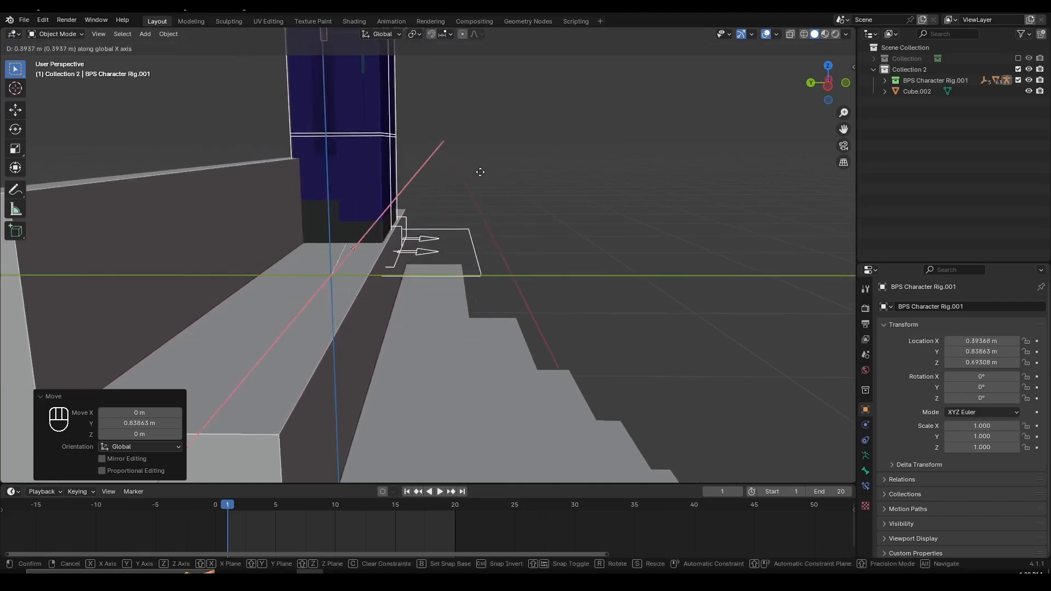
key(y)
key(z)
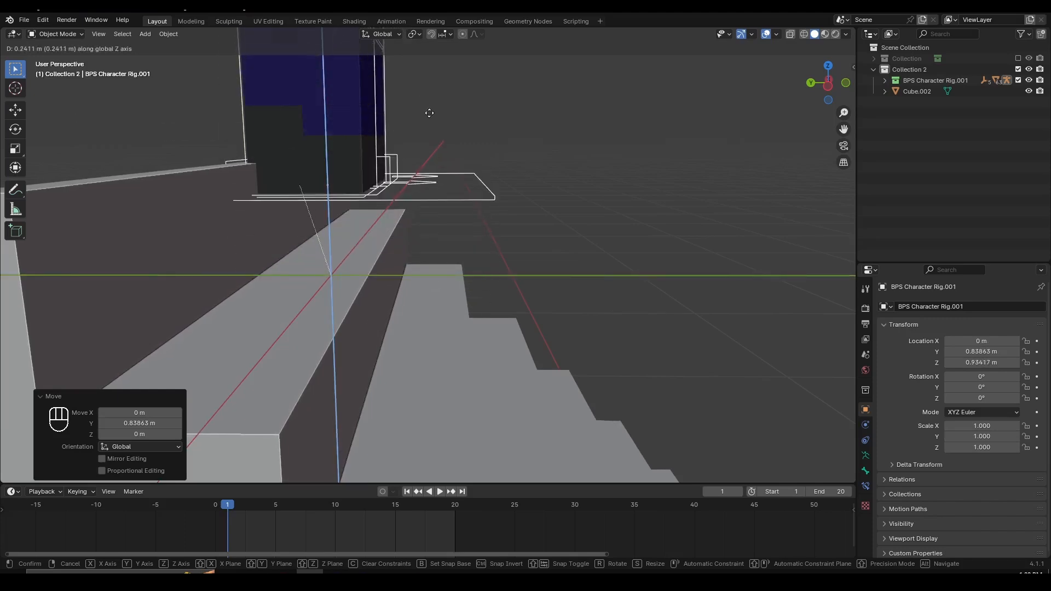
key(x)
key(y)
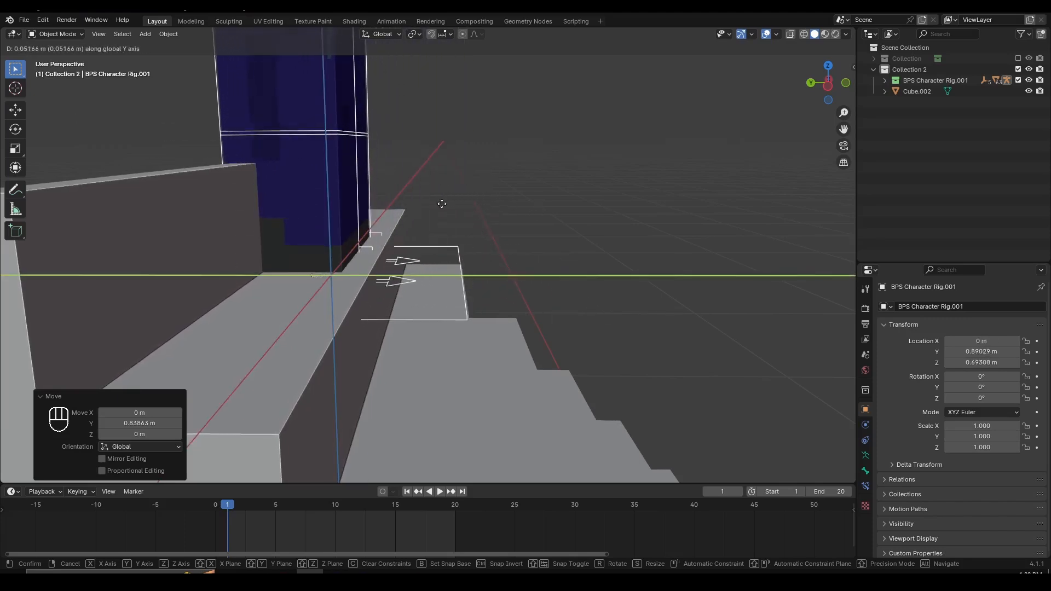
key(z)
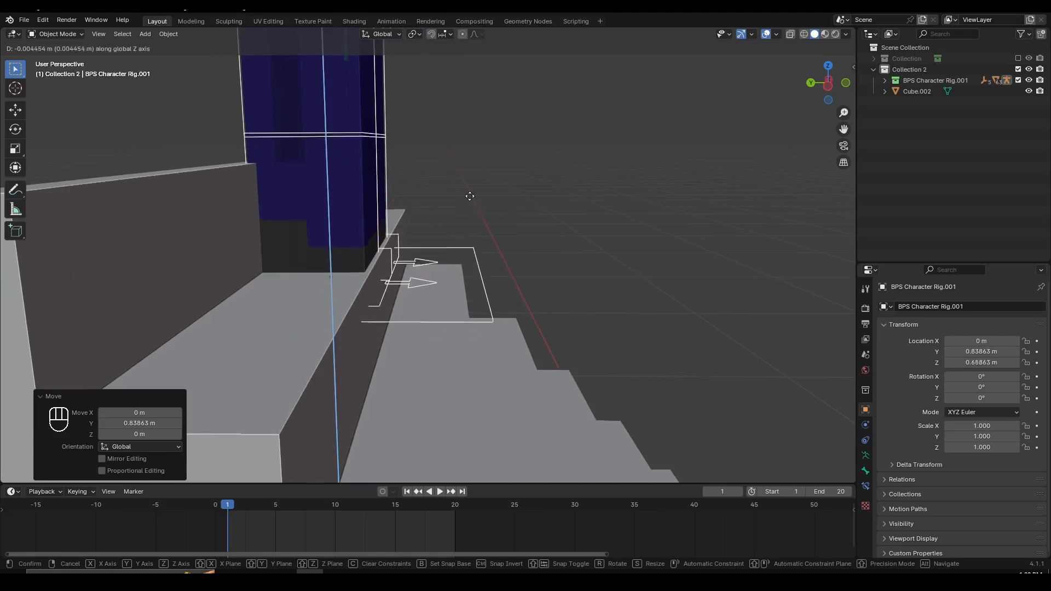
click(468, 184)
scroll(455, 244, up, 2)
key(g)
key(z)
click(465, 220)
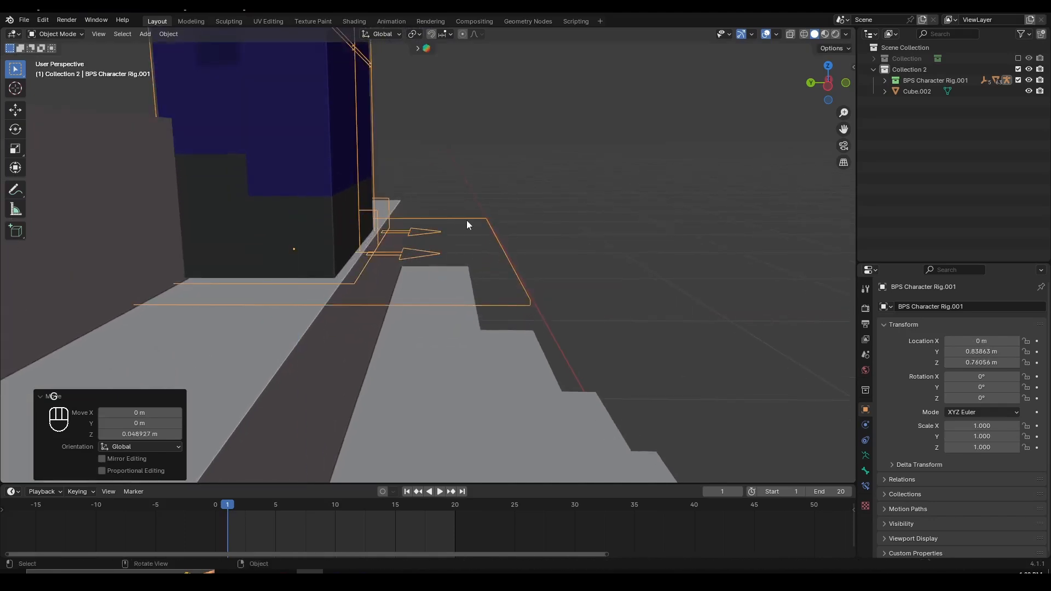
- Hide the tool strip in the 3D viewport
shift+middle_drag(422, 239, 475, 236)
middle_drag(350, 135, 340, 206)
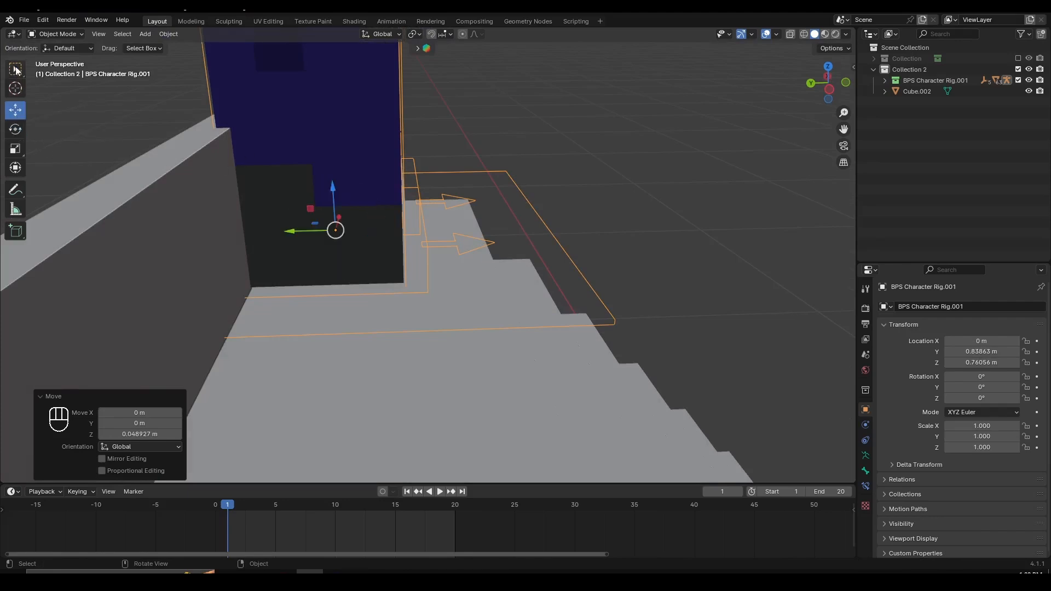
key(t)
scroll(307, 214, down, 3)
middle_drag(392, 230, 371, 241)
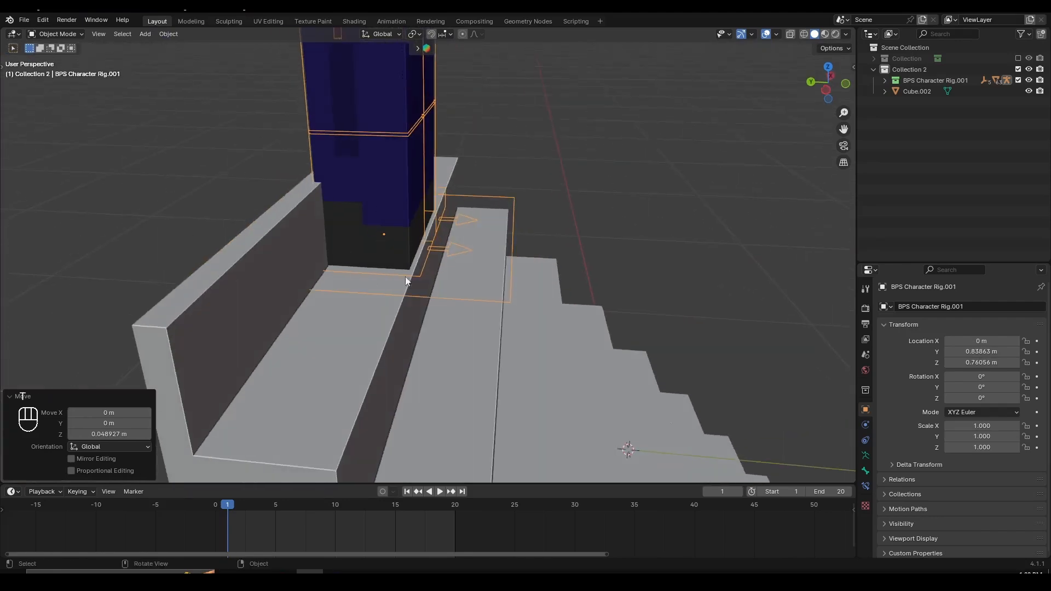
- Shift the character rig about -0.042 m along the Y axis, toward the front edge of the upper step
scroll(478, 275, up, 3)
scroll(479, 279, down, 5)
shift+middle_drag(441, 137, 432, 222)
scroll(431, 222, down, 3)
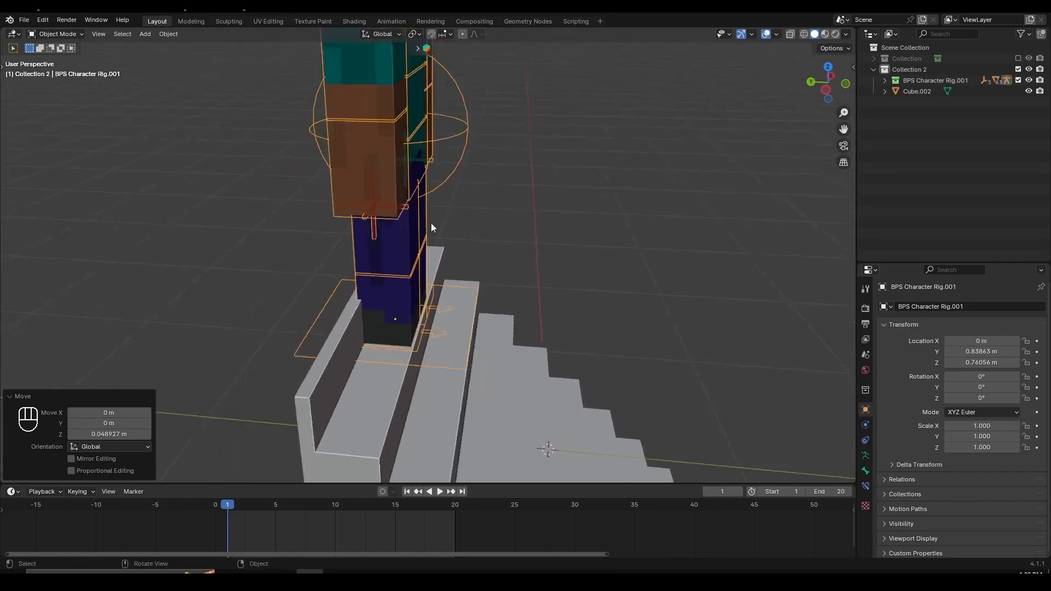
middle_drag(482, 183, 416, 163)
middle_drag(458, 281, 494, 238)
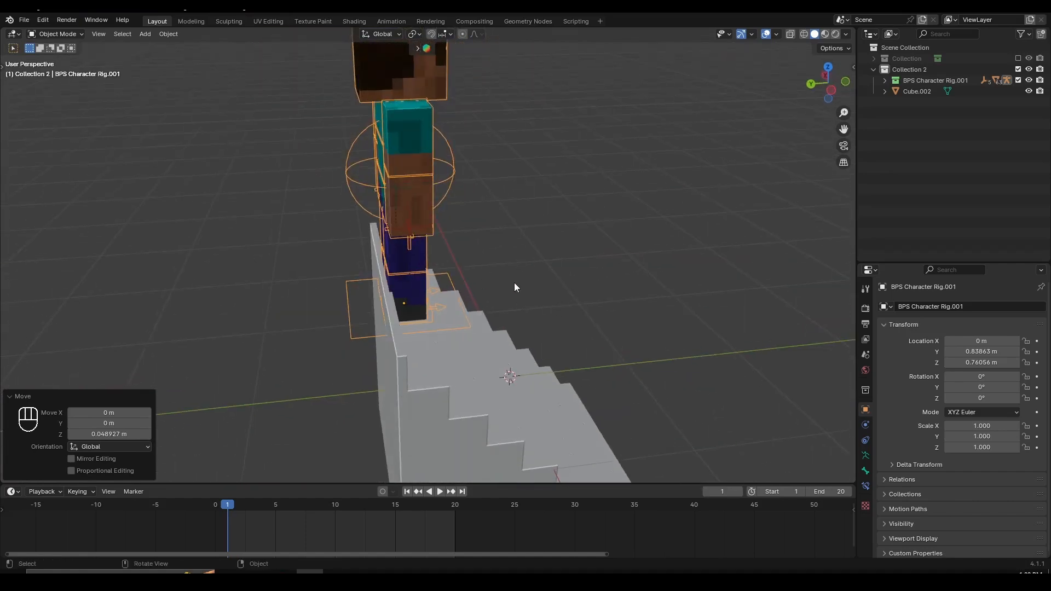
middle_drag(514, 282, 478, 176)
scroll(393, 283, down, 3)
scroll(477, 177, up, 5)
key(f)
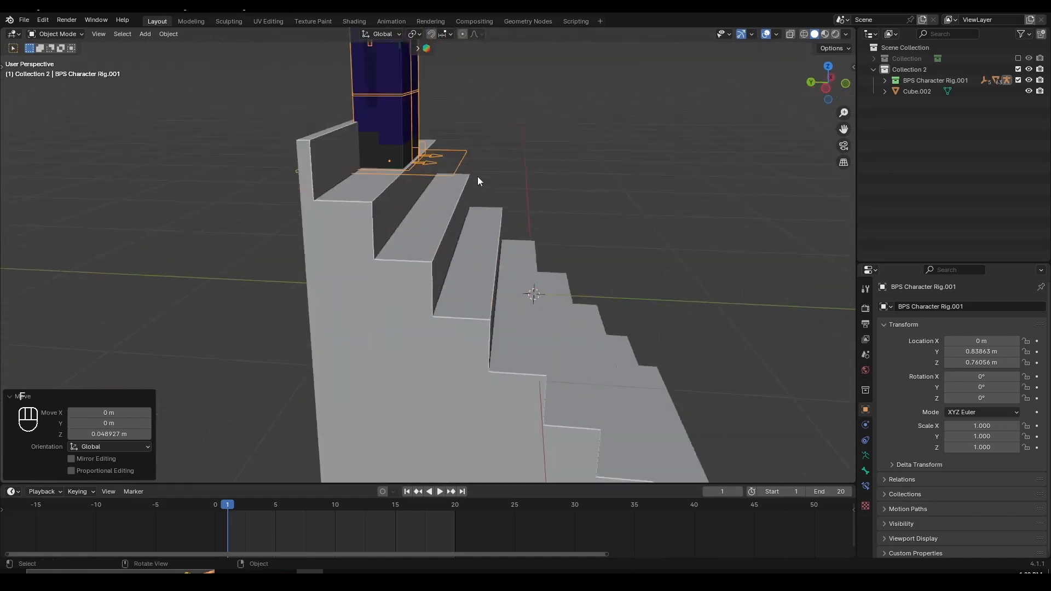
scroll(471, 183, up, 1)
shift+middle_drag(414, 221, 444, 285)
scroll(416, 312, up, 3)
key(g)
click(439, 287)
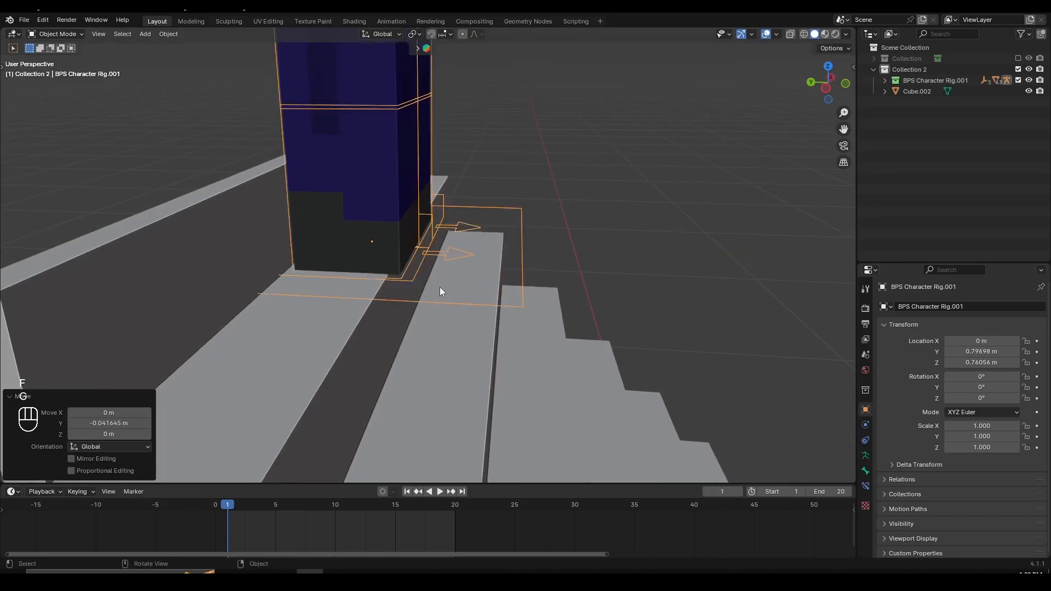
- Collapse the Move operation's settings and set the animation's start frame to 0
scroll(439, 287, down, 5)
middle_drag(608, 298, 392, 372)
scroll(393, 373, down, 5)
shift+middle_drag(416, 323, 465, 309)
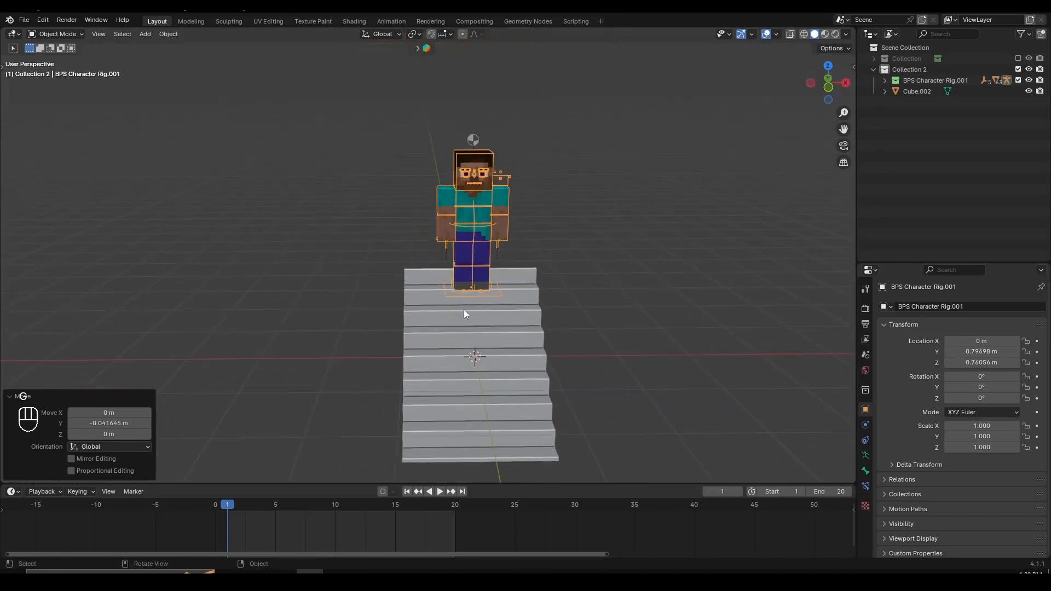
click(17, 399)
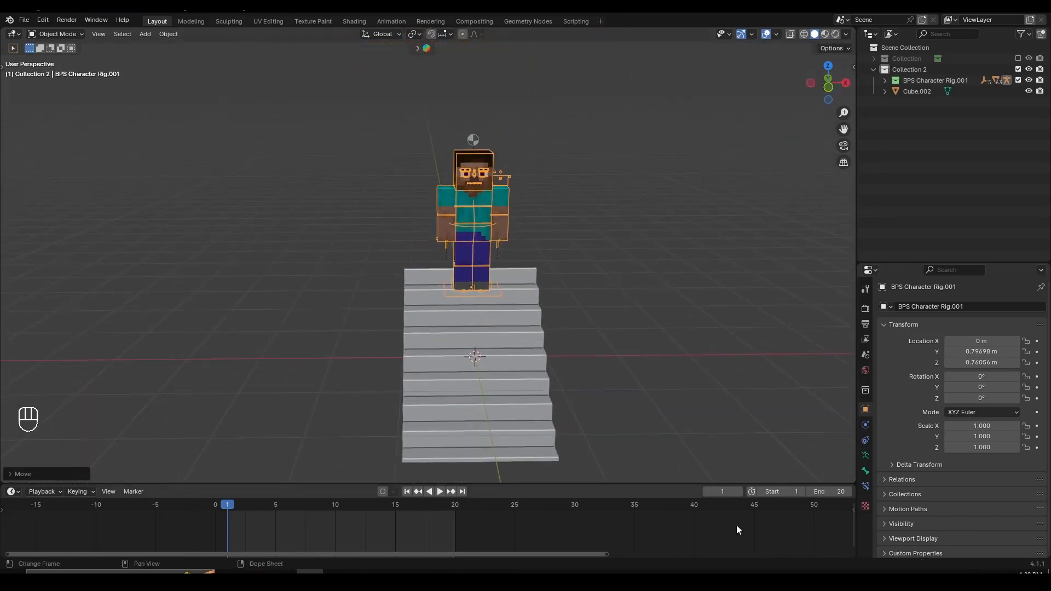
click(761, 493)
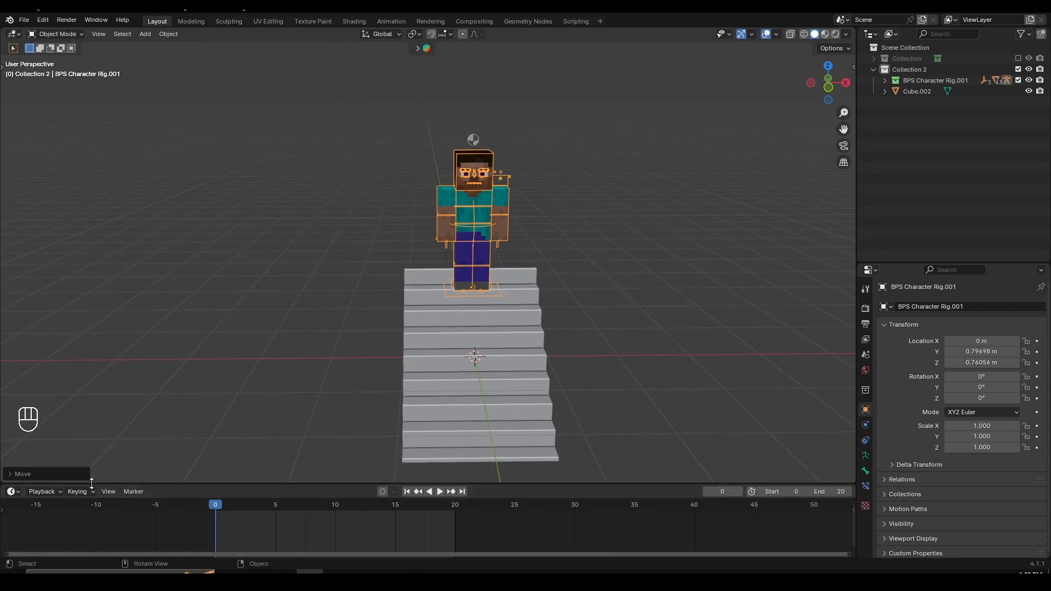
- Open the list of active keying sets and turn on auto keying
click(61, 432)
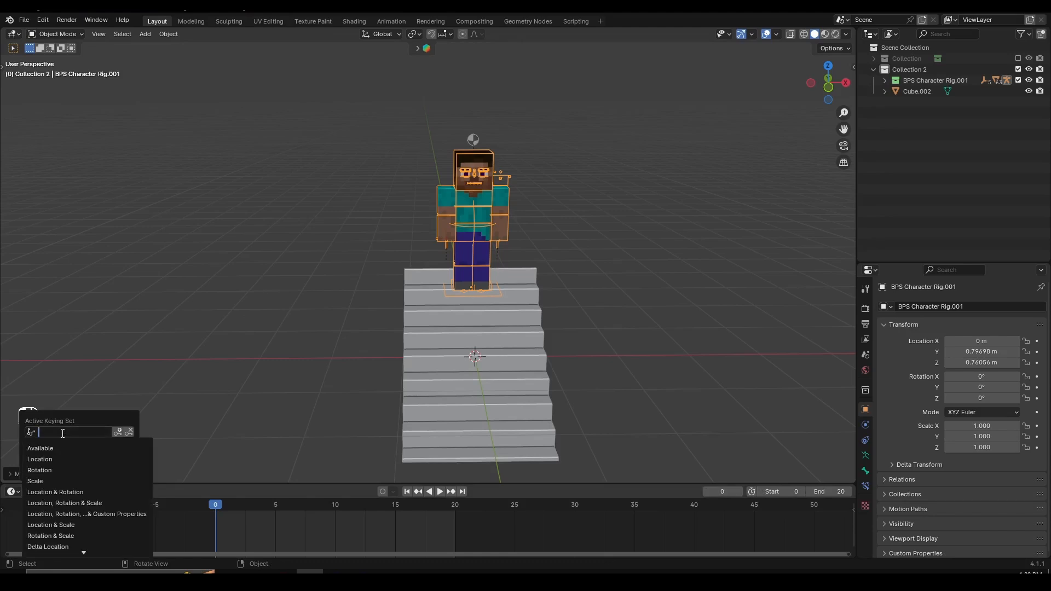
mouse_move(64, 491)
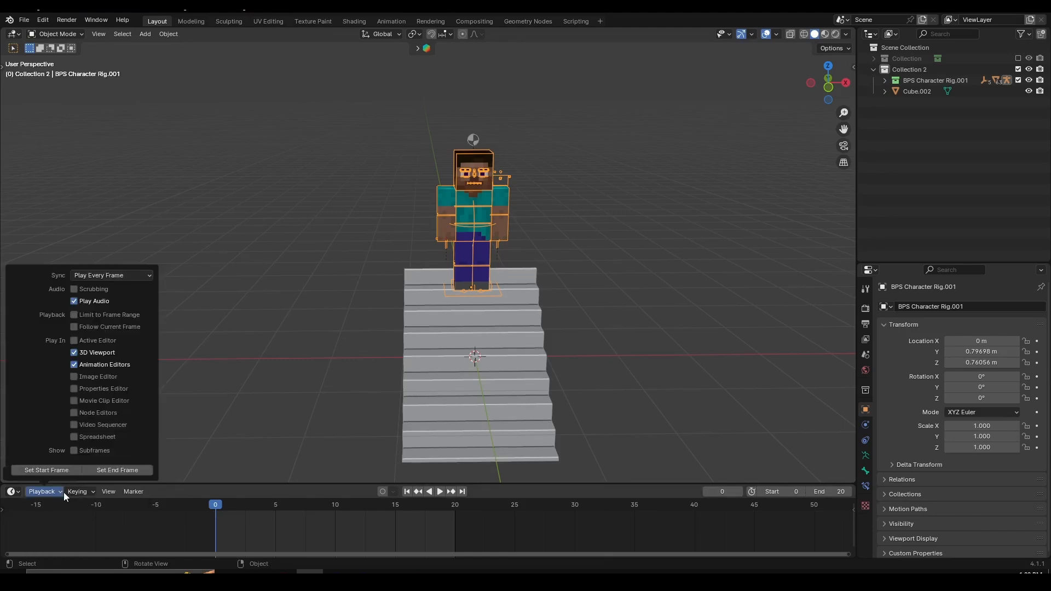
click(383, 492)
scroll(471, 539, up, 3)
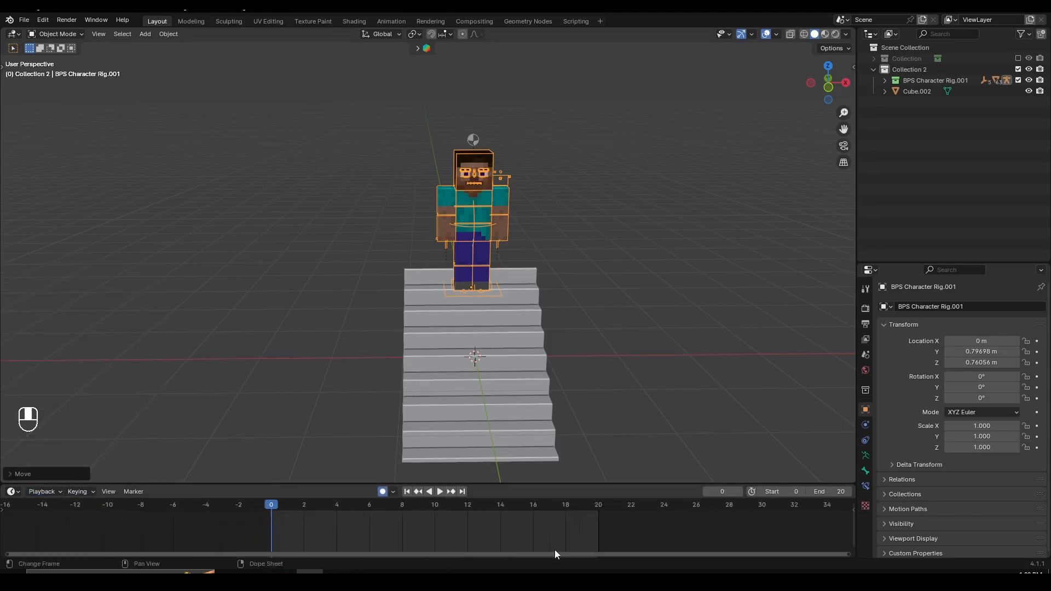
- Switch the character rig to Pose Mode
middle_drag(481, 416, 424, 260)
key(ctrl+Tab)
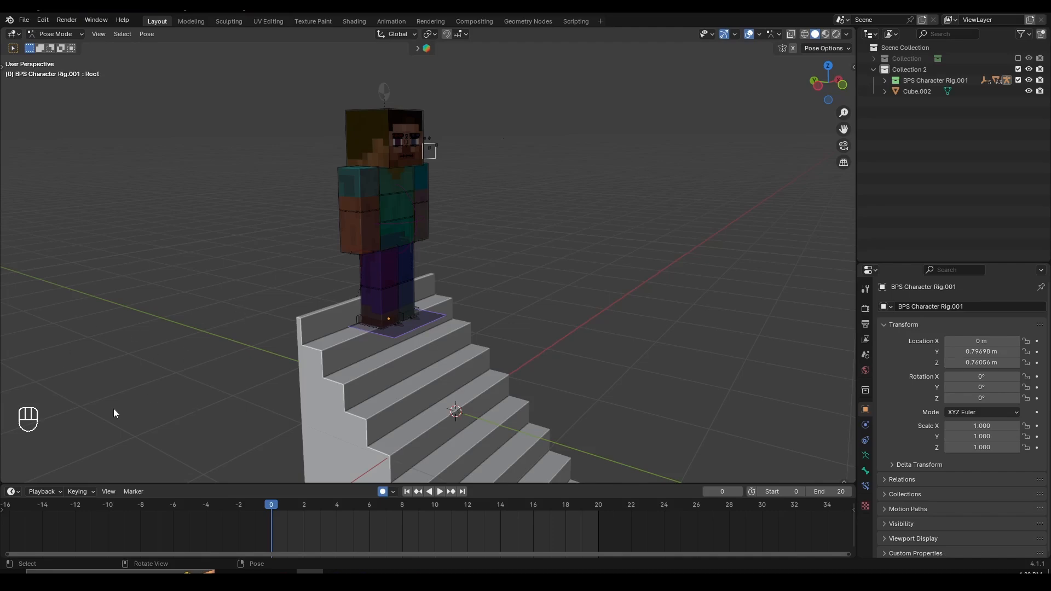
scroll(405, 295, down, 2)
scroll(413, 297, up, 4)
mouse_move(487, 304)
middle_down()
mouse_move(452, 322)
mouse_move(544, 268)
mouse_move(472, 311)
mouse_move(483, 318)
middle_up()
key(f)
scroll(473, 313, down, 4)
- Move the left and right leg IK controls slightly apart along the X axis on the step
key(g)
key(x)
click(448, 314)
scroll(452, 290, up, 2)
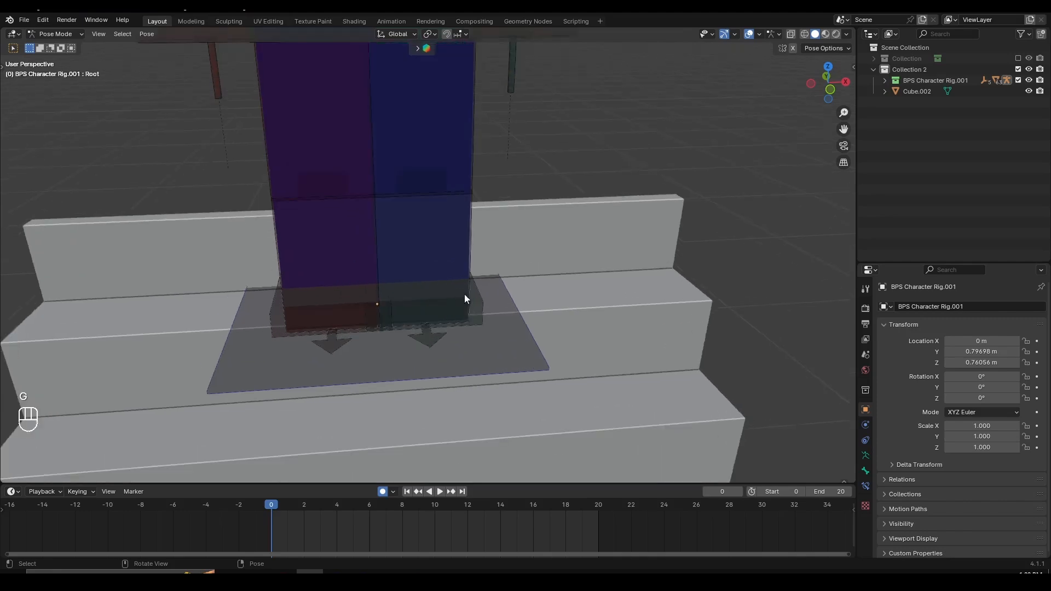
click(463, 299)
key(g)
click(472, 305)
key(g)
key(x)
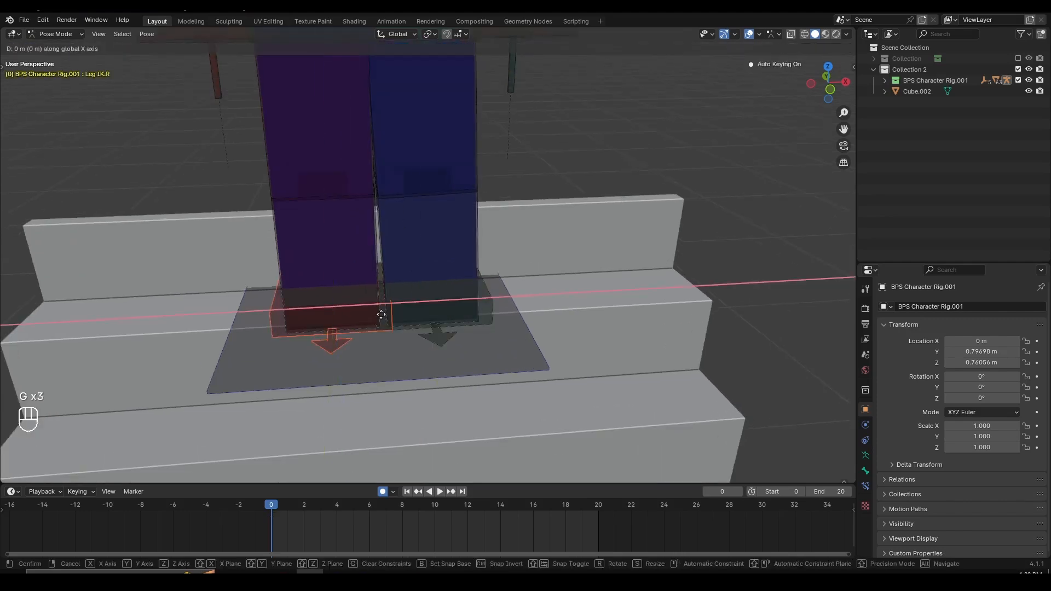
click(377, 313)
- Rotate the character's right upper arm slightly outward from the body
scroll(385, 281, down, 4)
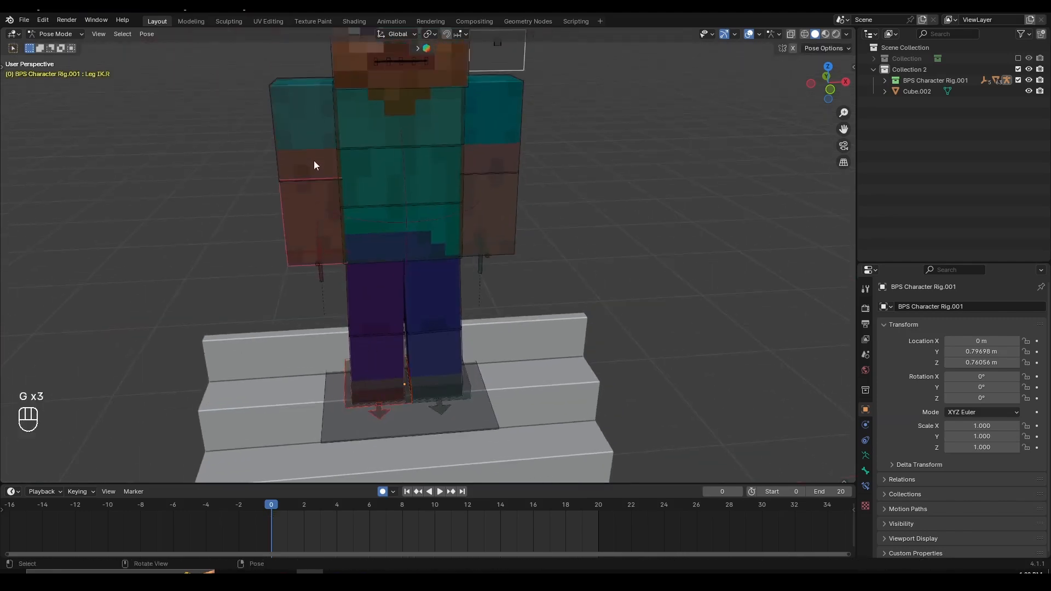
click(315, 164)
key(r)
click(497, 292)
key(r)
click(527, 196)
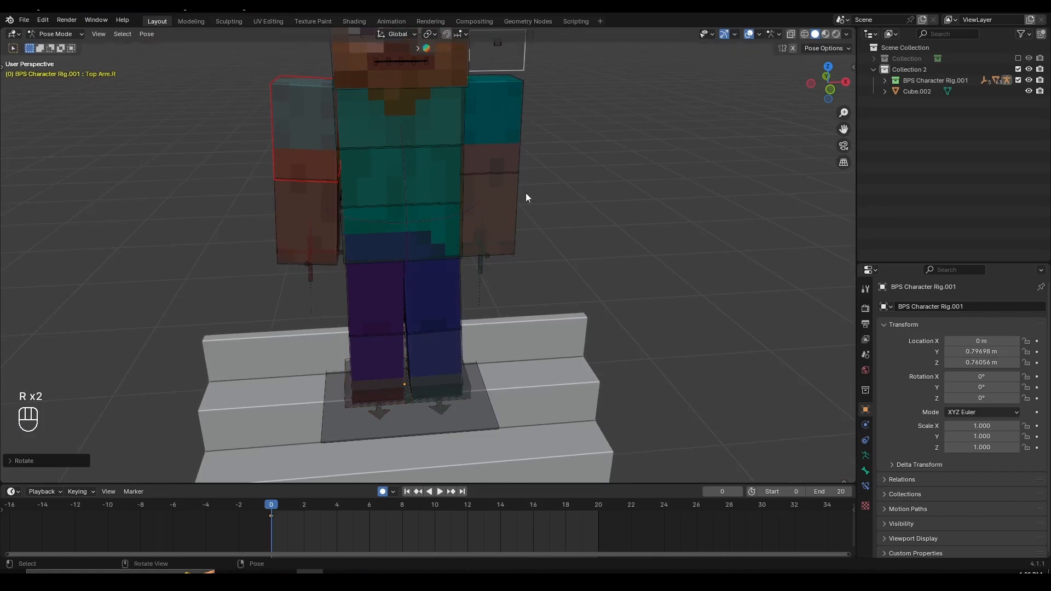
- Rotate the character's left upper arm slightly outward from the body
click(507, 204)
key(r)
right_click(520, 170)
click(510, 150)
key(r)
click(569, 268)
- Tilt the character's head forward by about 7.5° around the global X axis
shift+middle_drag(500, 238, 493, 384)
click(419, 120)
scroll(418, 120, down, 3)
middle_drag(476, 192, 543, 245)
scroll(511, 224, up, 3)
key(f)
scroll(489, 264, down, 3)
scroll(495, 249, up, 3)
key(r)
key(x)
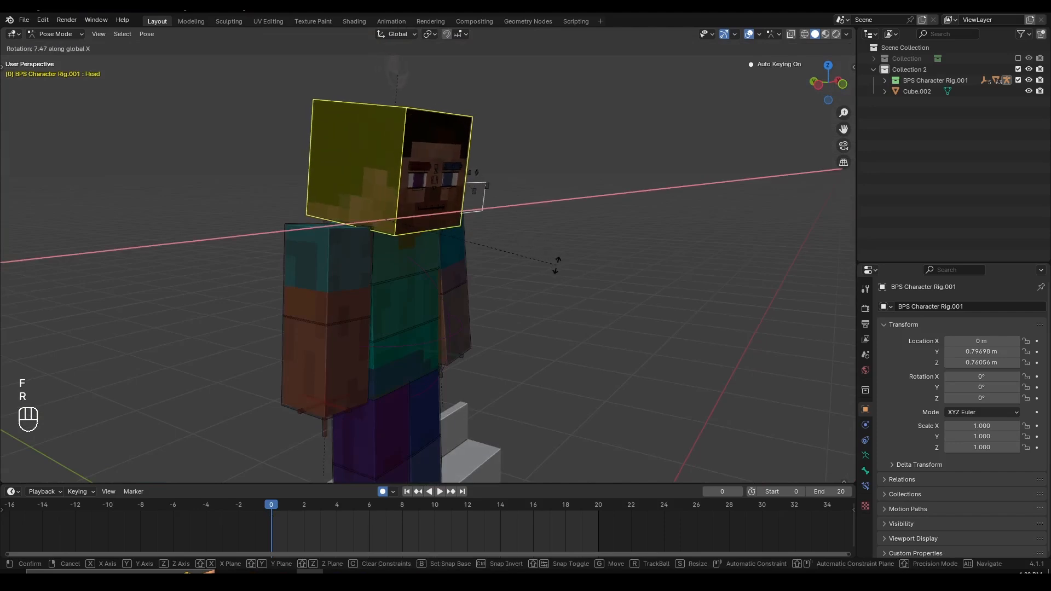
click(557, 262)
- Confirm the head tilt and rotate the character's torso slightly around the global X axis
scroll(492, 267, up, 2)
click(423, 259)
scroll(562, 274, down, 2)
key(r)
key(r)
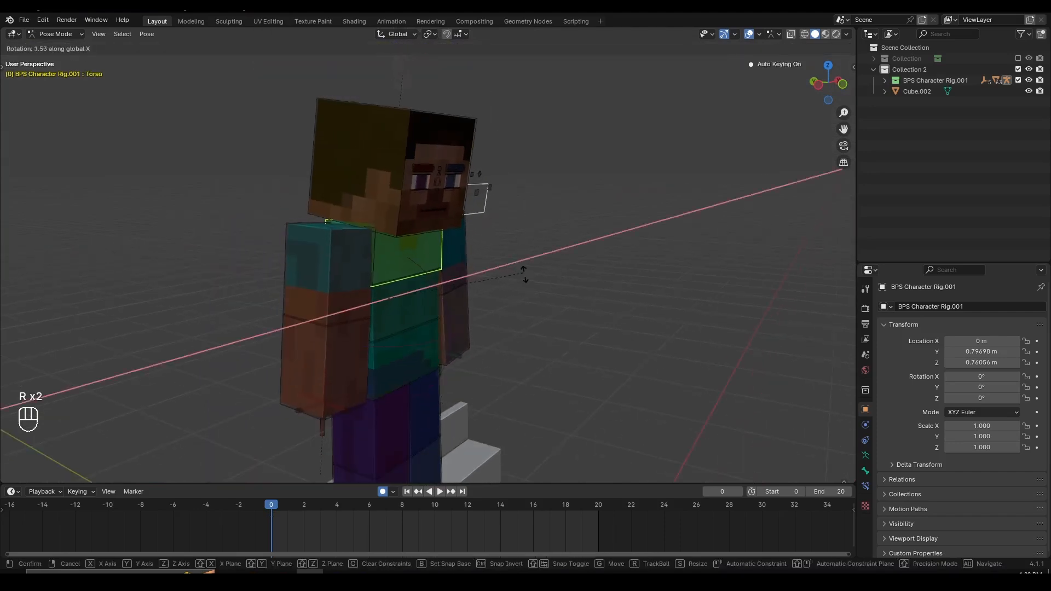
click(517, 288)
- Rotate the character's left and right lower arms to bend the elbows slightly
middle_drag(465, 329, 472, 234)
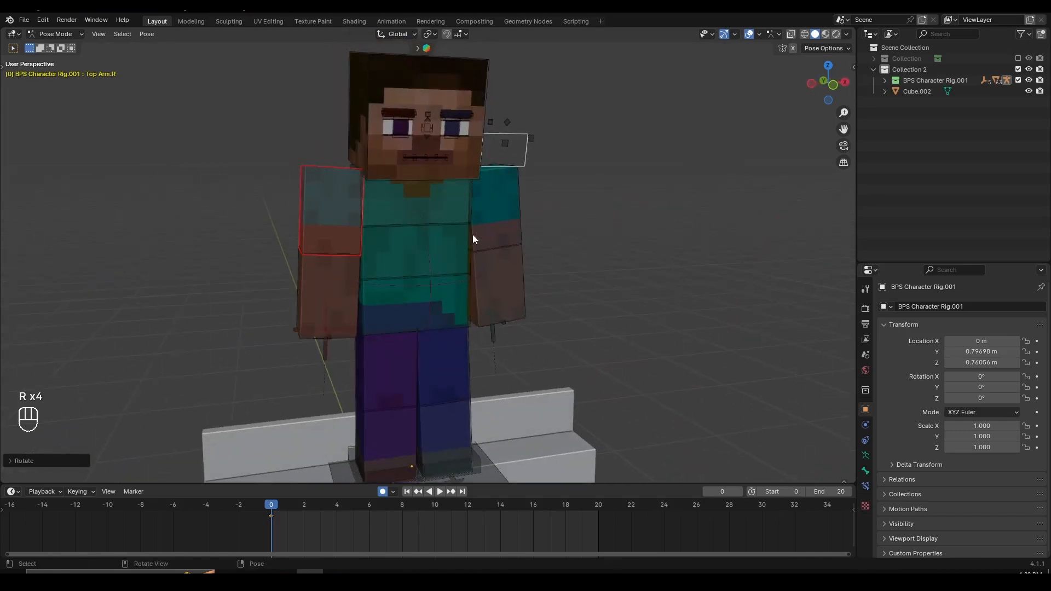
middle_drag(518, 267, 504, 323)
click(477, 321)
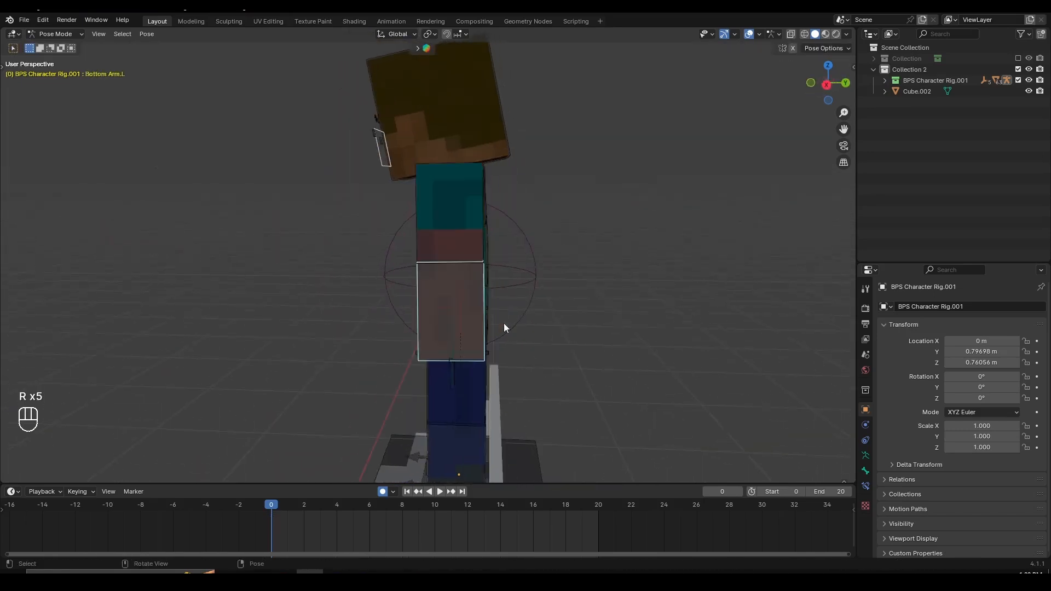
key(r)
click(497, 326)
middle_drag(355, 329, 390, 294)
click(432, 305)
- Readjust the rotation of the character's head
middle_drag(484, 313, 476, 137)
click(472, 130)
click(573, 192)
- Select both leg IK controls, all arm bones, torso, hip, pelvis and head together, and insert Location & Rotation keyframes at frame 0
middle_drag(547, 232, 438, 246)
shift+middle_drag(438, 246, 427, 116)
middle_drag(418, 181, 452, 268)
middle_drag(452, 268, 420, 297)
scroll(427, 307, up, 3)
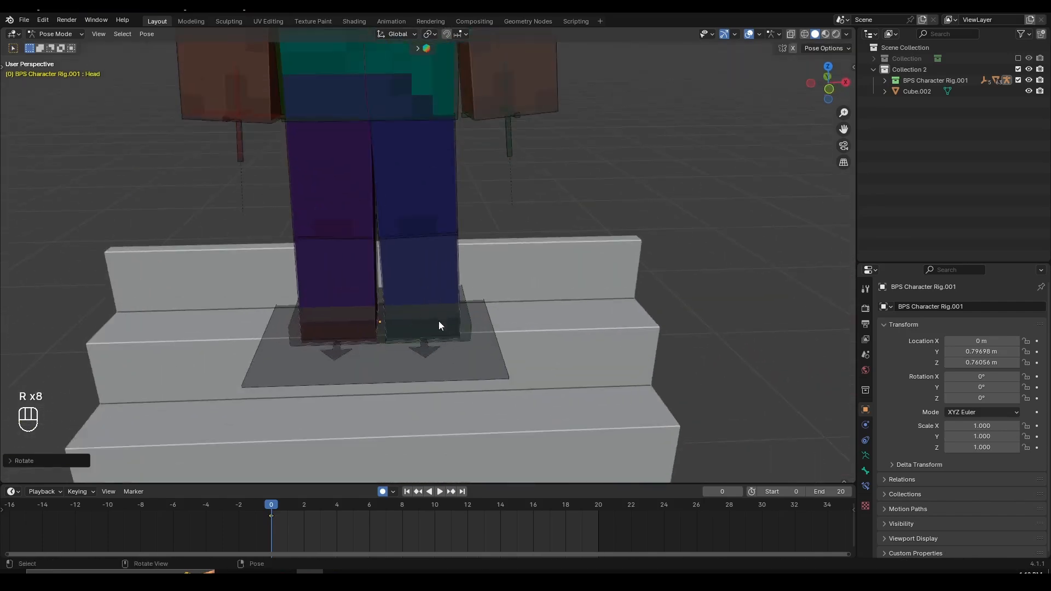
scroll(407, 339, up, 2)
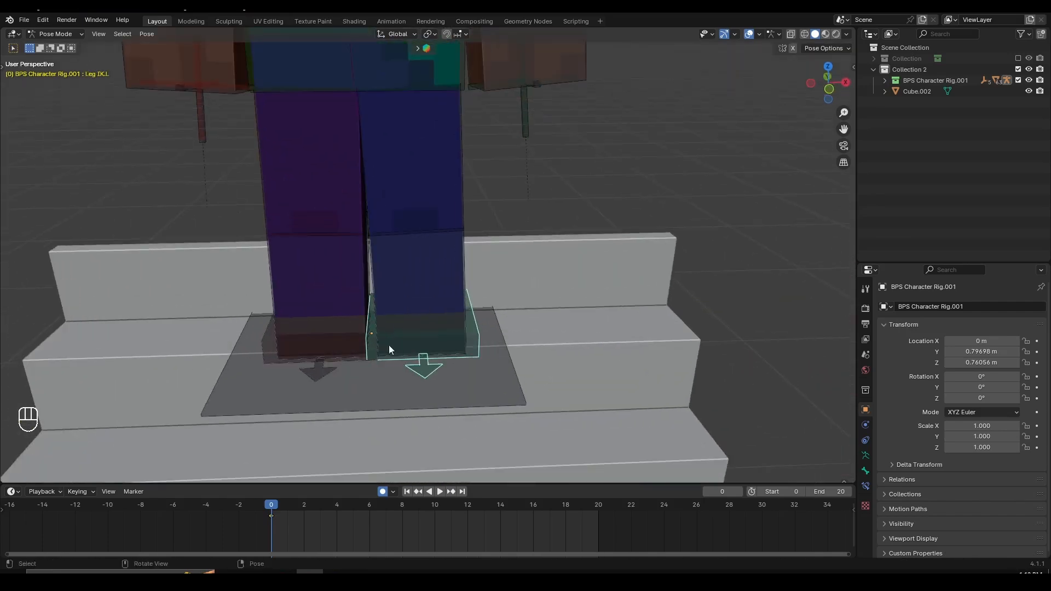
shift+middle_drag(438, 260, 428, 402)
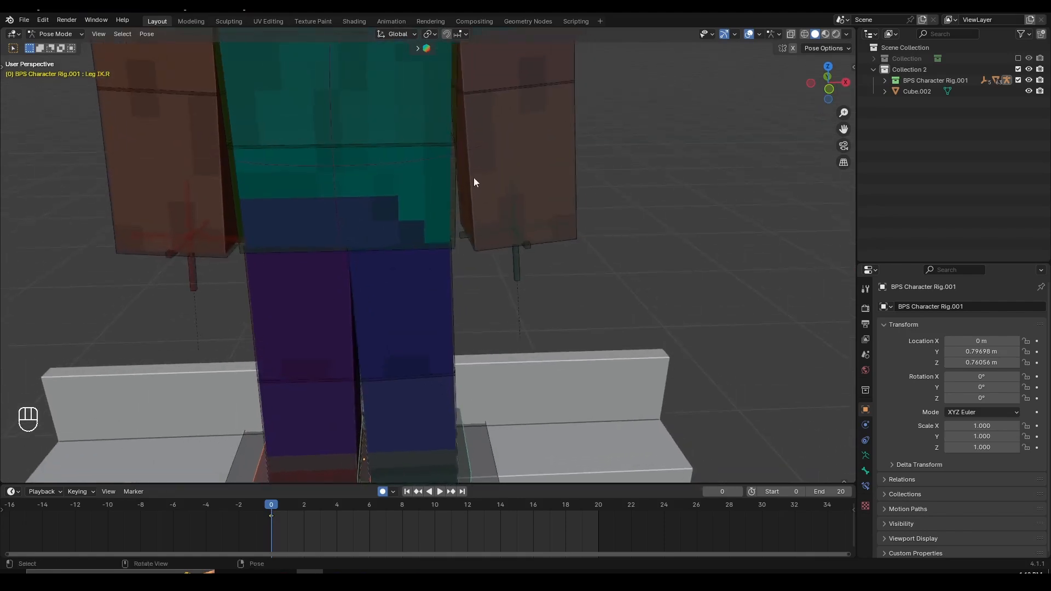
shift+middle_drag(485, 104, 486, 235)
shift+click(485, 220)
shift+click(519, 280)
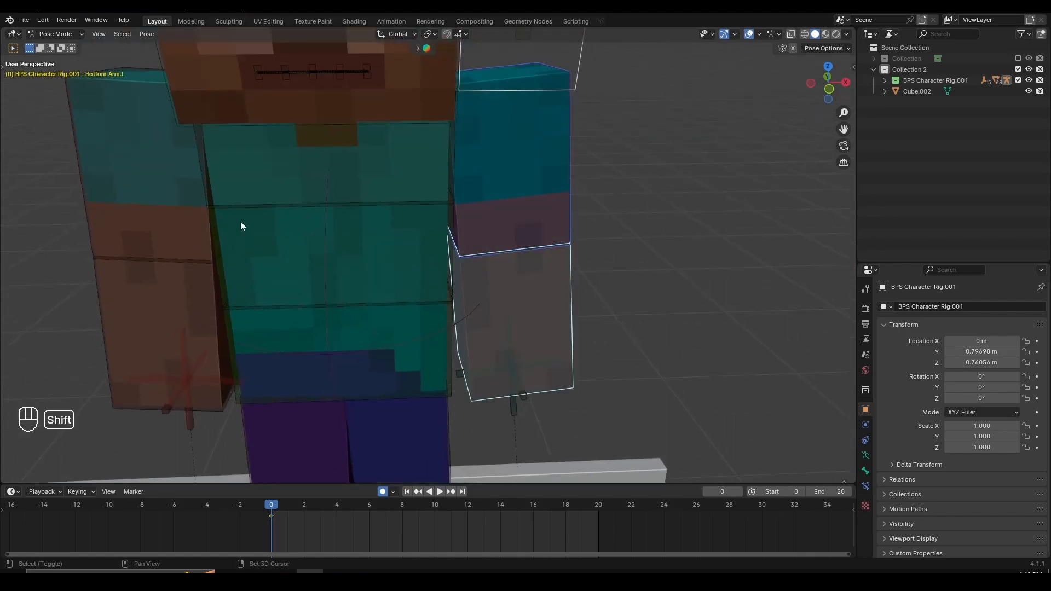
shift+click(154, 235)
shift+click(366, 179)
shift+click(394, 264)
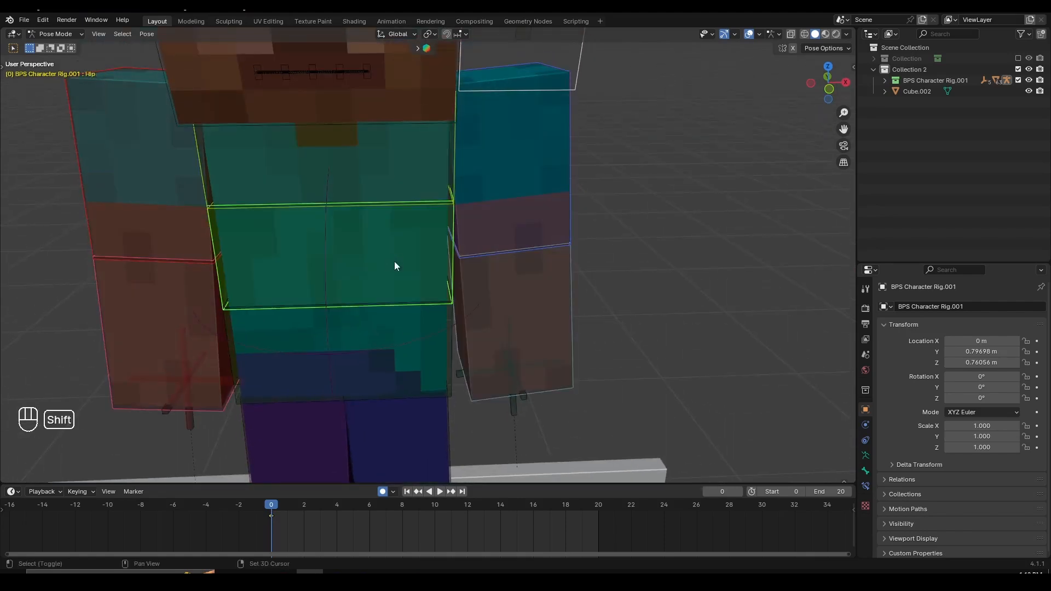
shift+click(422, 354)
shift+middle_drag(401, 292, 500, 323)
scroll(412, 320, down, 3)
shift+click(417, 145)
scroll(376, 317, down, 5)
scroll(450, 316, up, 4)
scroll(509, 291, down, 3)
scroll(318, 353, up, 2)
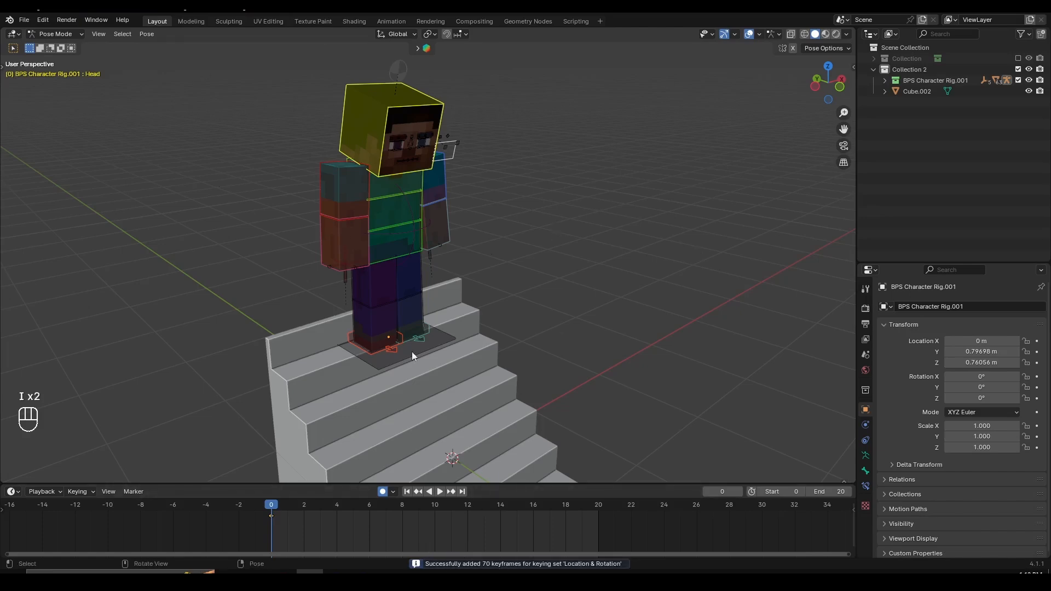
- At frame 10, move the right leg IK control forward along the global Y axis beyond the current stair
scroll(358, 355, up, 2)
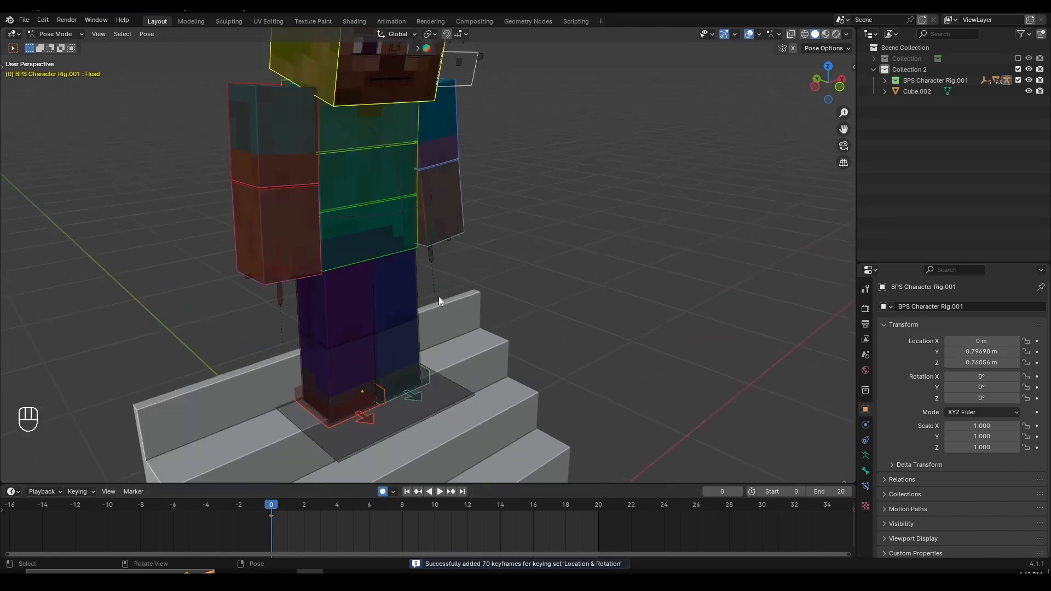
middle_drag(439, 297, 533, 321)
shift+middle_drag(481, 366, 472, 315)
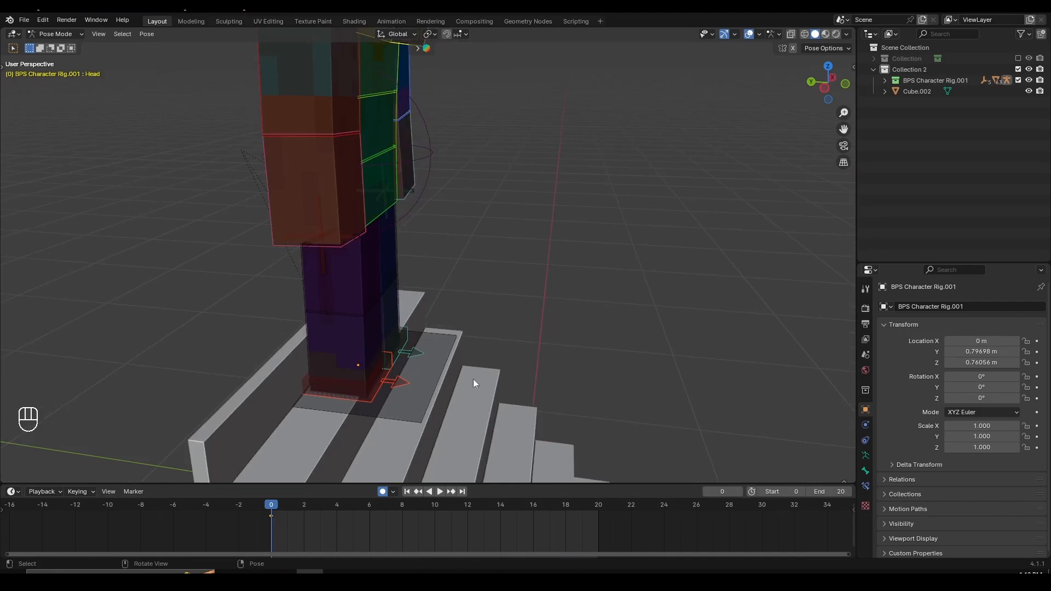
shift+middle_drag(465, 398, 458, 311)
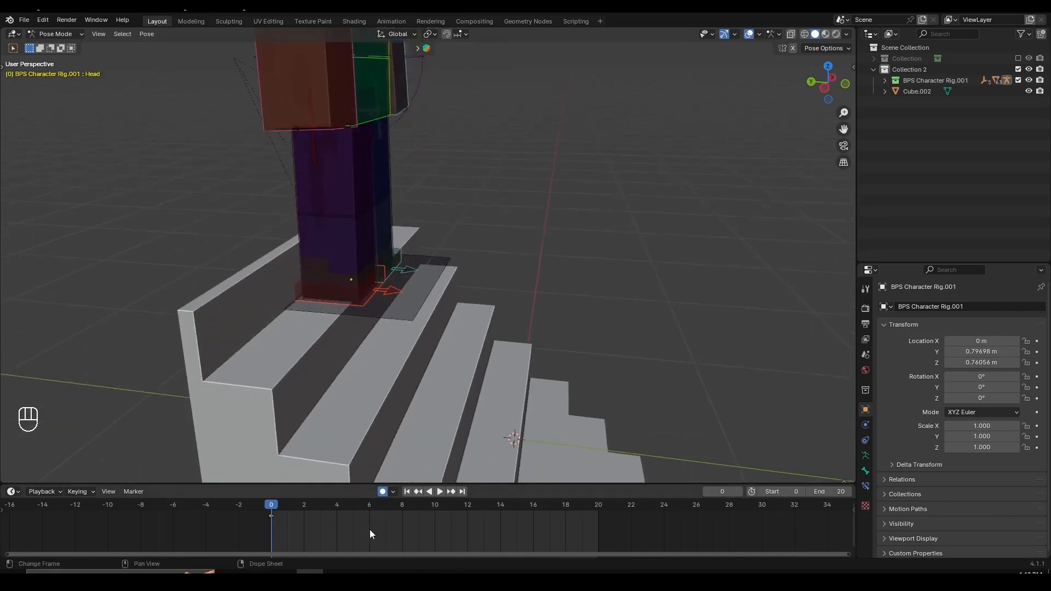
click(436, 515)
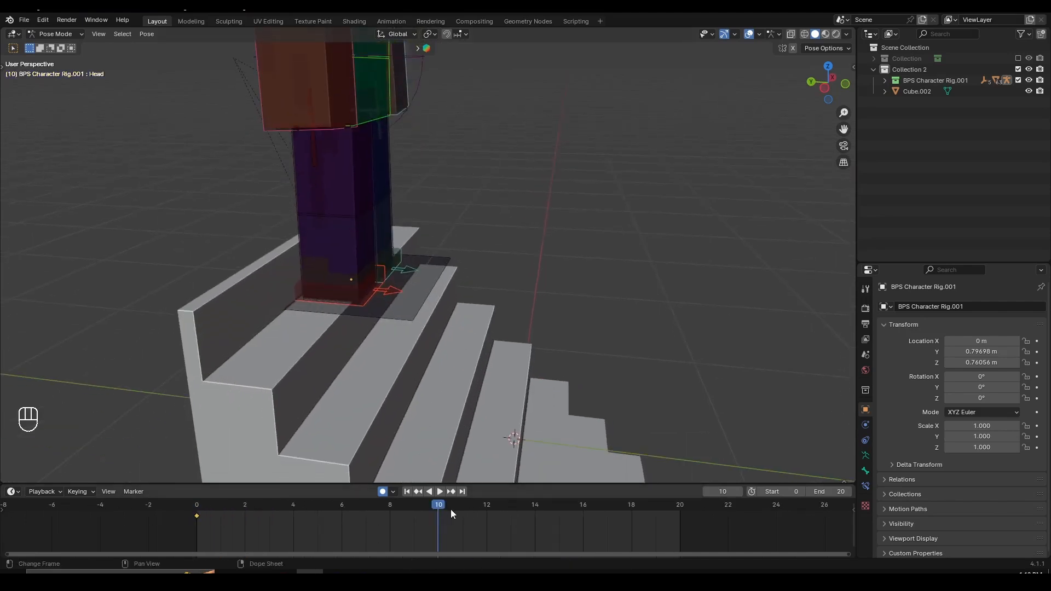
click(365, 299)
mouse_move(366, 300)
middle_down()
mouse_move(428, 307)
mouse_move(373, 304)
mouse_move(410, 337)
mouse_move(406, 302)
mouse_move(380, 289)
middle_up()
key(g)
key(y)
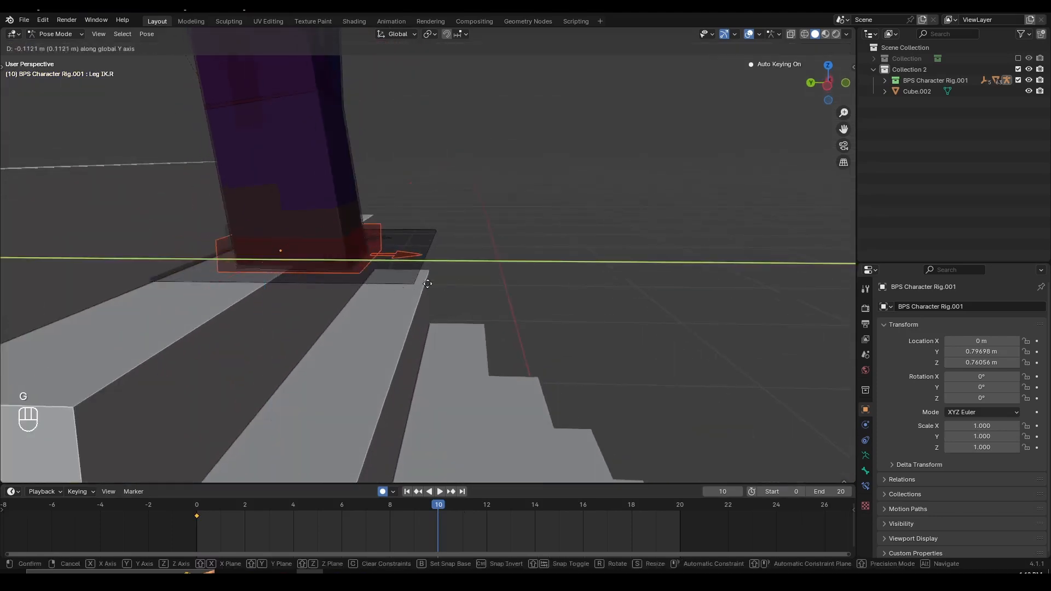
click(469, 286)
- Lower the right leg IK control along the global Z axis onto the next stair down
middle_drag(469, 285, 478, 286)
key(z)
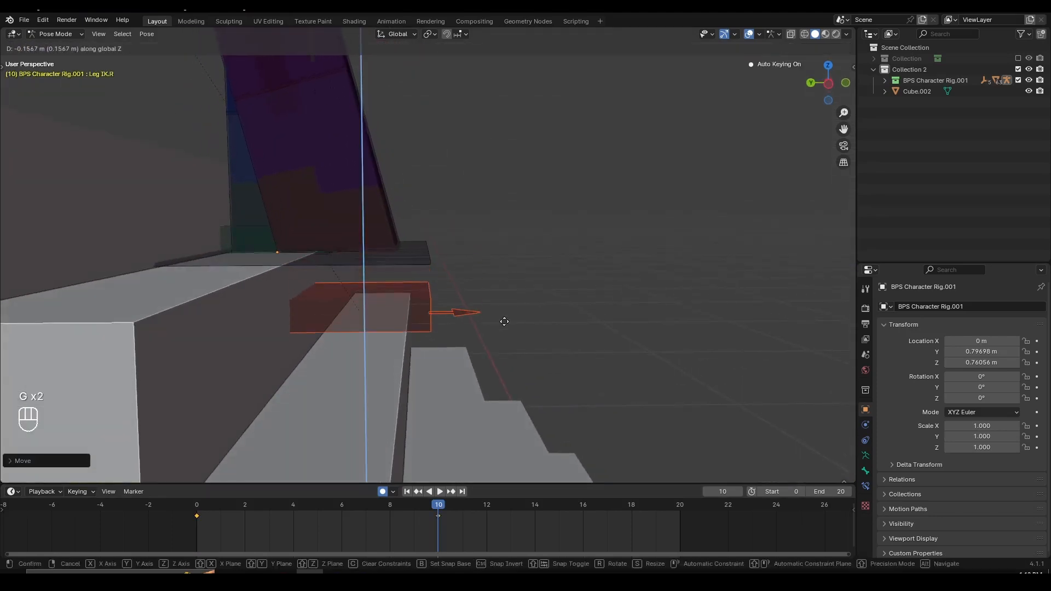
click(503, 364)
middle_drag(504, 364, 511, 299)
key(g)
key(z)
click(507, 289)
shift+middle_drag(458, 246, 466, 353)
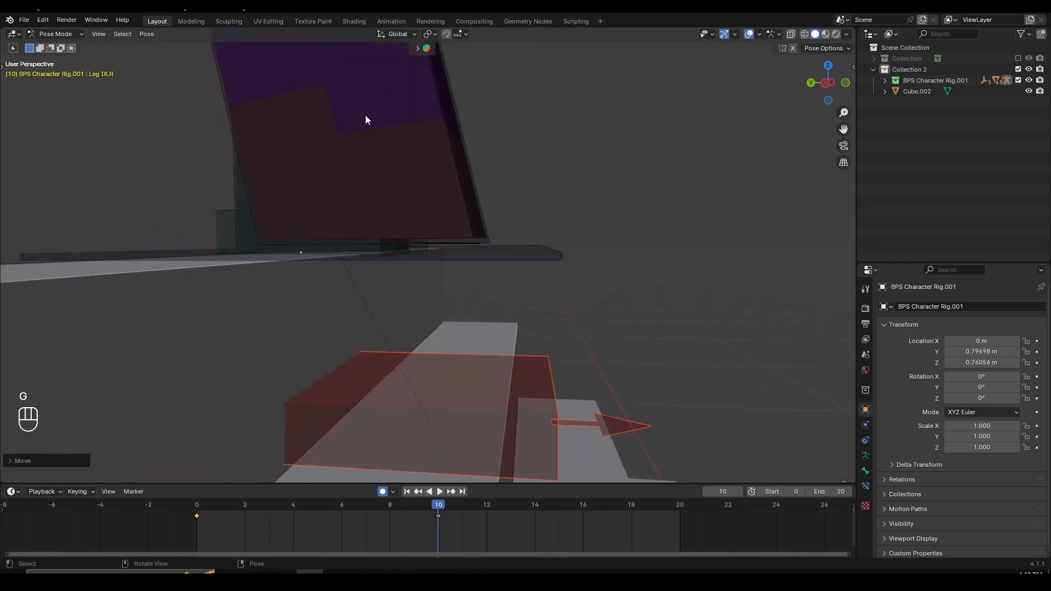
scroll(370, 154, down, 2)
- Adjust the right leg IK control along the global Y axis to position the foot on the lower stair
shift+middle_drag(482, 300, 458, 223)
middle_drag(553, 297, 422, 285)
scroll(445, 317, up, 2)
key(g)
key(y)
click(527, 321)
- Move the character's pelvis forward and down at frame 10 so the right foot reaches the lower stair and the knees bend
scroll(534, 322, down, 2)
middle_drag(429, 207, 404, 319)
click(389, 114)
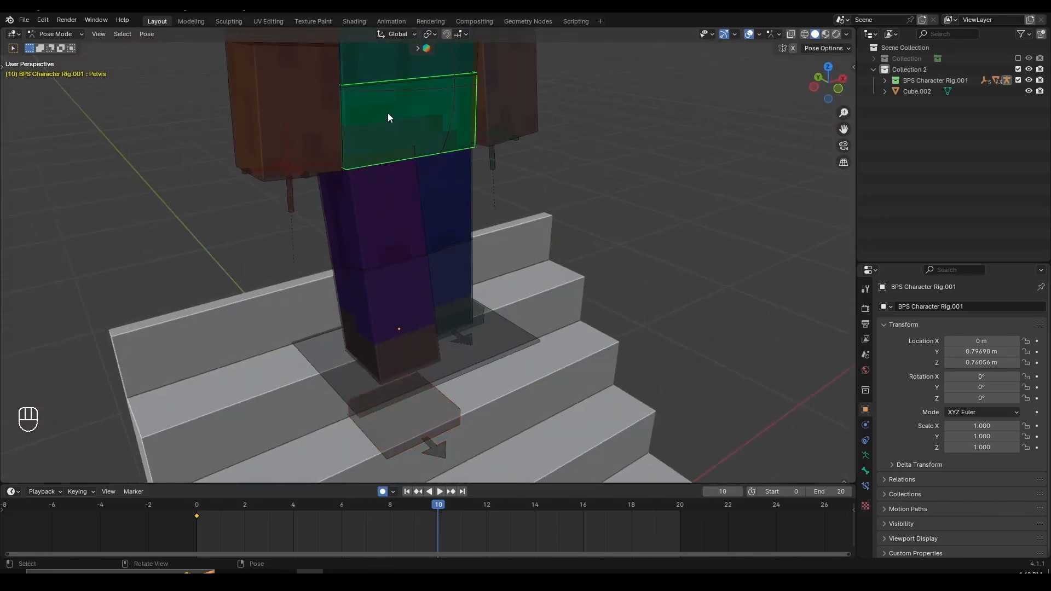
key(g)
right_click(430, 204)
scroll(472, 265, down, 4)
scroll(513, 254, up, 2)
middle_drag(473, 266, 489, 243)
key(g)
middle_click(515, 253)
click(538, 262)
scroll(488, 245, up, 2)
key(g)
middle_click(491, 256)
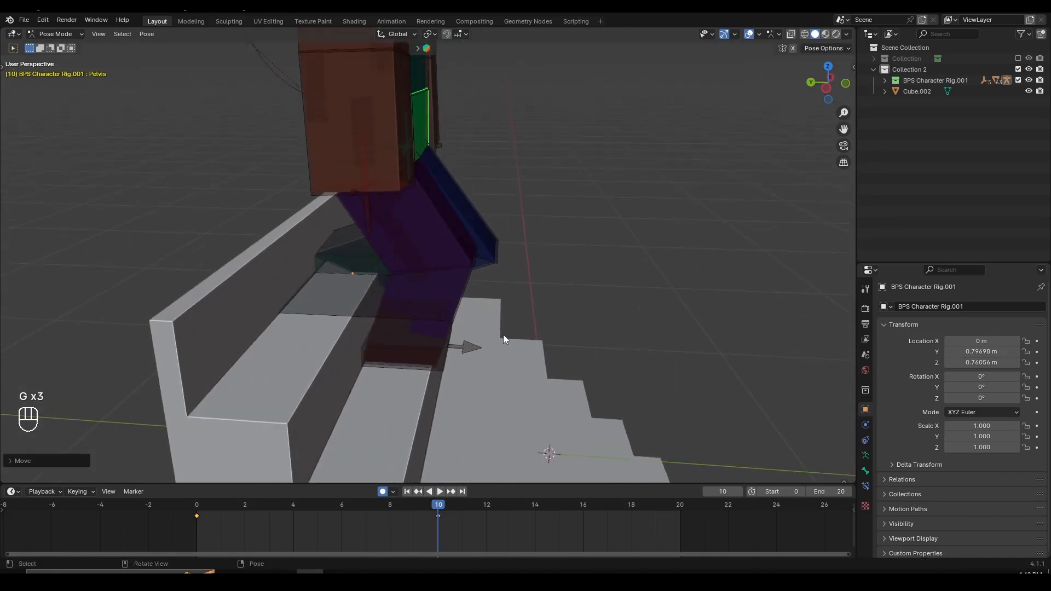
- Select the left leg IK control and insert a Location & Rotation keyframe for it at frame 10
middle_drag(504, 334, 448, 275)
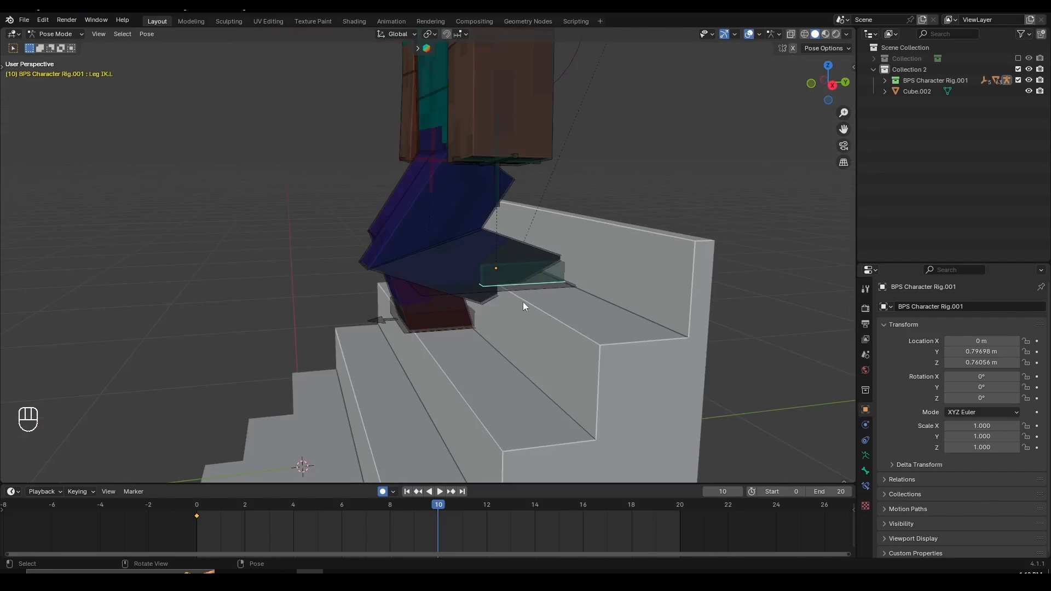
scroll(523, 301, up, 3)
mouse_move(525, 301)
middle_down()
mouse_move(602, 333)
mouse_move(540, 299)
middle_up()
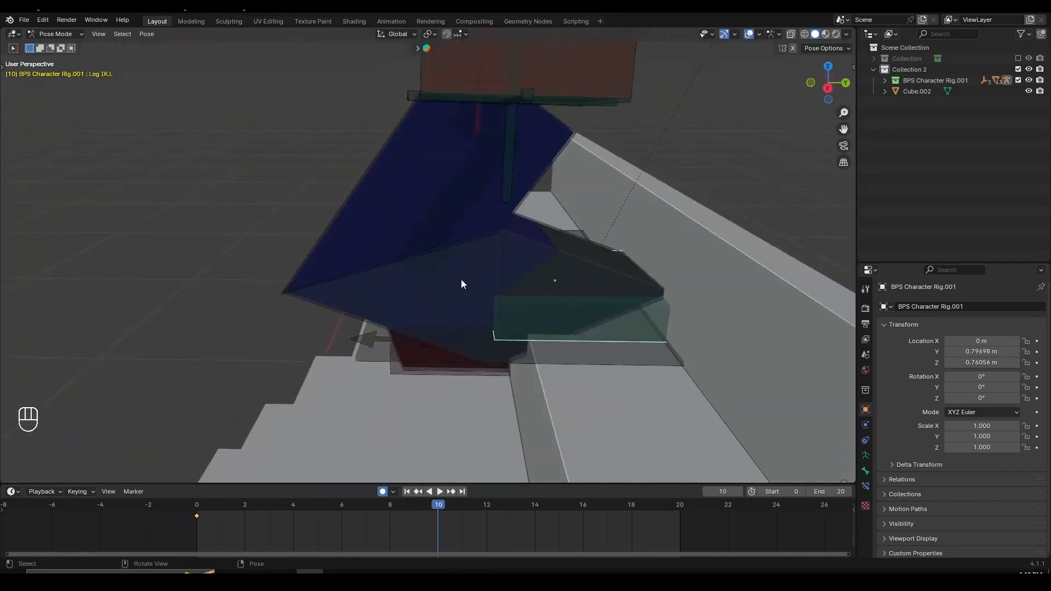
middle_drag(461, 283, 492, 305)
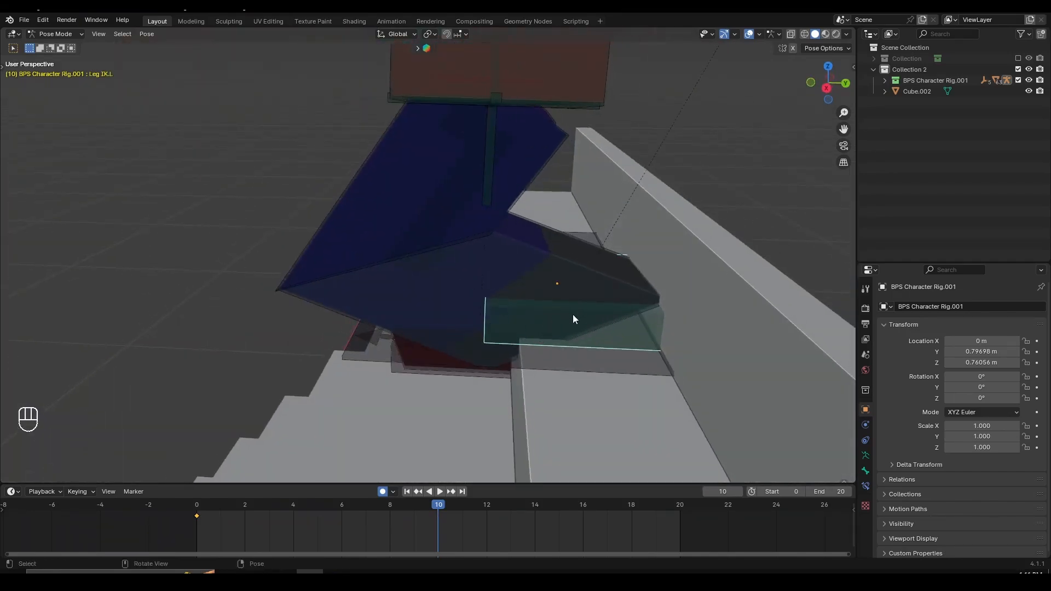
key(i)
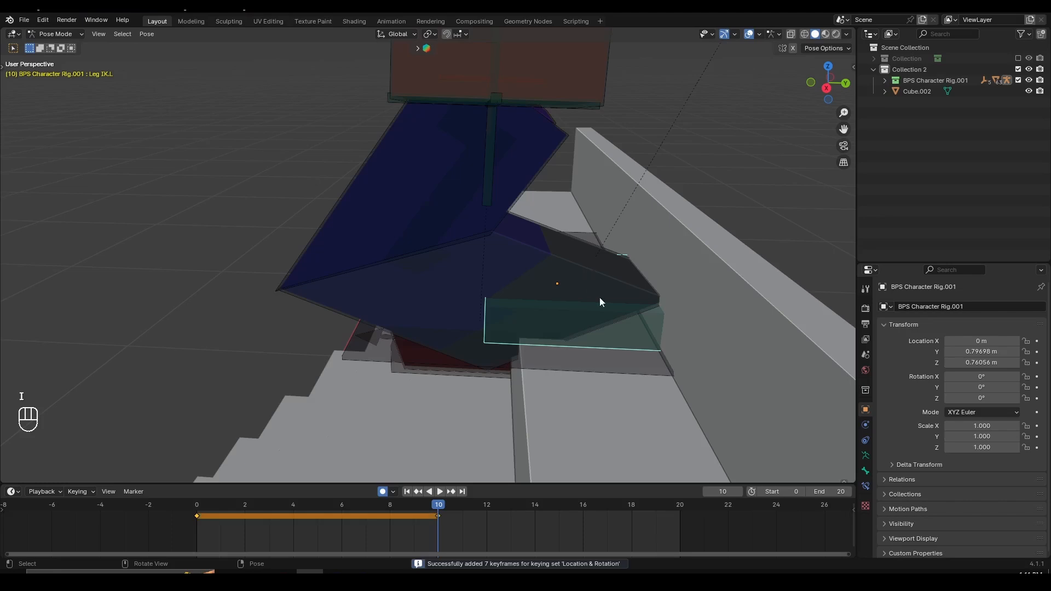
- Rotate the left leg IK control around the global X axis to raise the heel off the upper stair
mouse_move(601, 301)
shift+middle_down()
mouse_move(559, 328)
mouse_move(587, 286)
mouse_move(549, 312)
mouse_move(584, 294)
shift+middle_up()
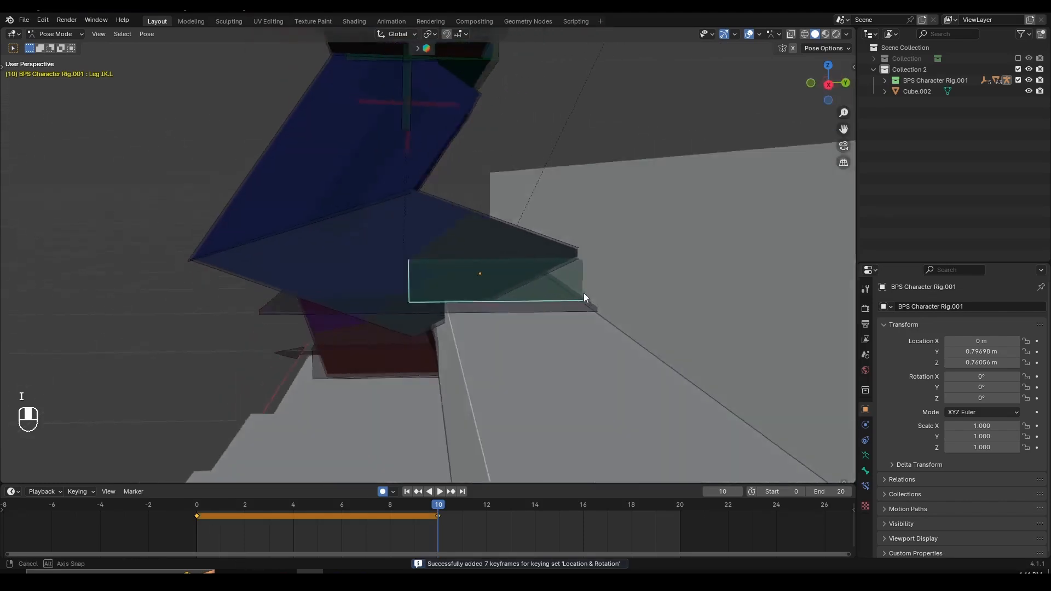
scroll(595, 291, up, 4)
scroll(595, 291, down, 3)
key(r)
key(x)
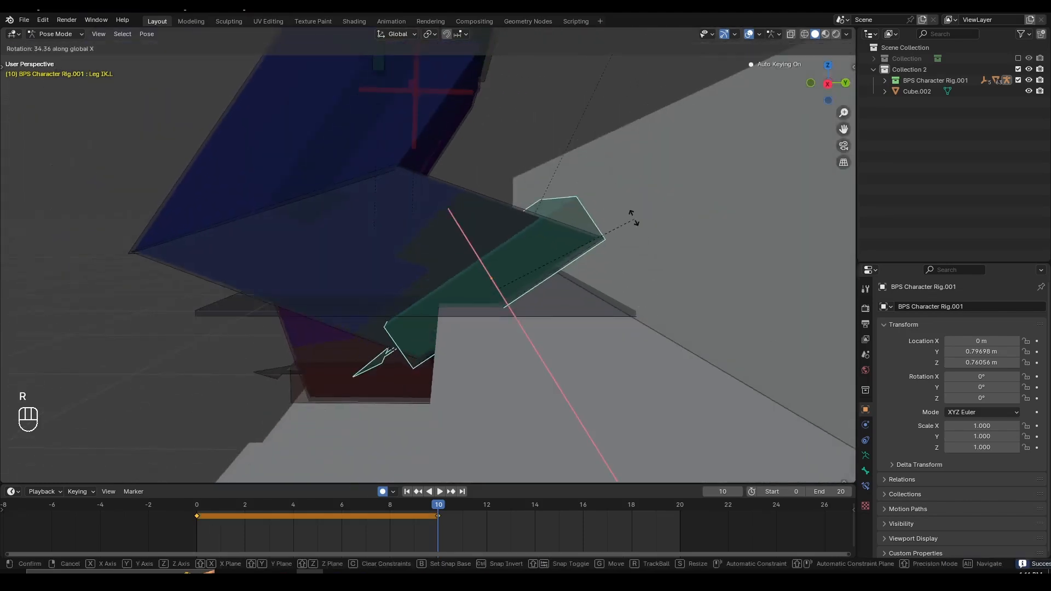
click(623, 204)
- Move the left leg IK control along the global Z axis and nudge it so the toe rests on the stair edge
middle_drag(622, 205, 597, 244)
key(g)
key(z)
click(608, 214)
key(g)
click(599, 245)
- Fine-tune the pelvis position at frame 10 with small forward and vertical moves to improve the leg bend
scroll(463, 201, down, 3)
middle_drag(334, 225, 497, 212)
click(398, 215)
scroll(497, 212, up, 2)
key(g)
middle_click(508, 213)
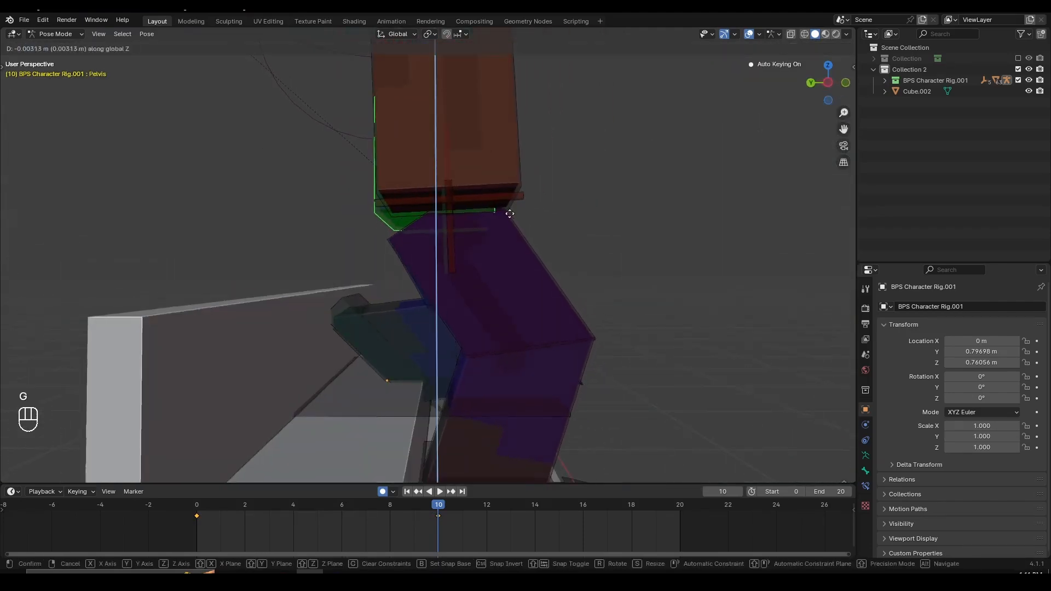
click(518, 217)
key(g)
middle_click(530, 217)
click(541, 216)
key(g)
middle_click(542, 214)
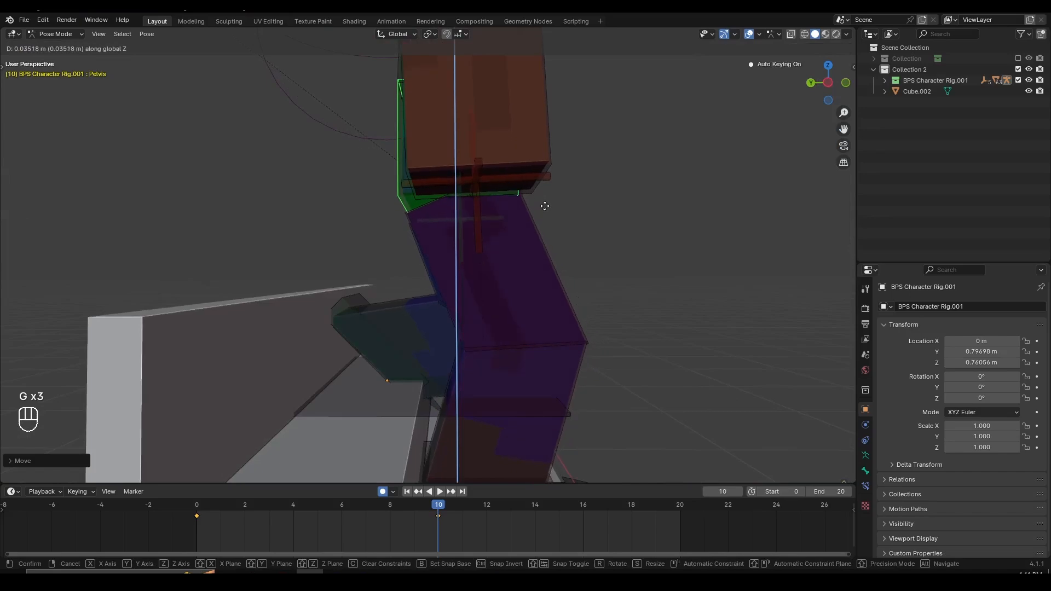
click(543, 212)
- Play back the stepping animation, stop it and set the current frame to 20
middle_drag(544, 213, 530, 446)
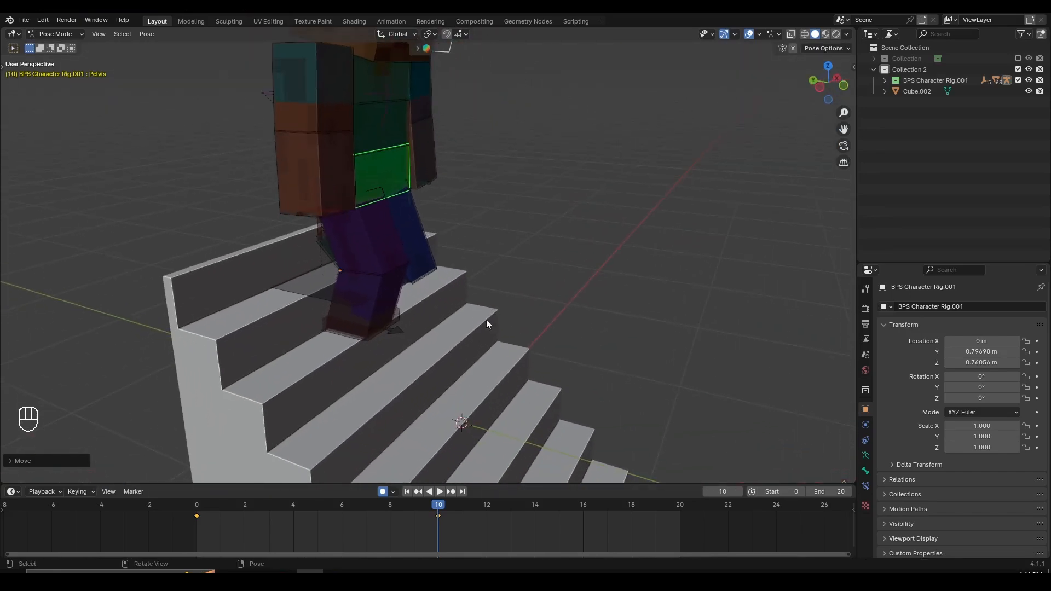
key(space)
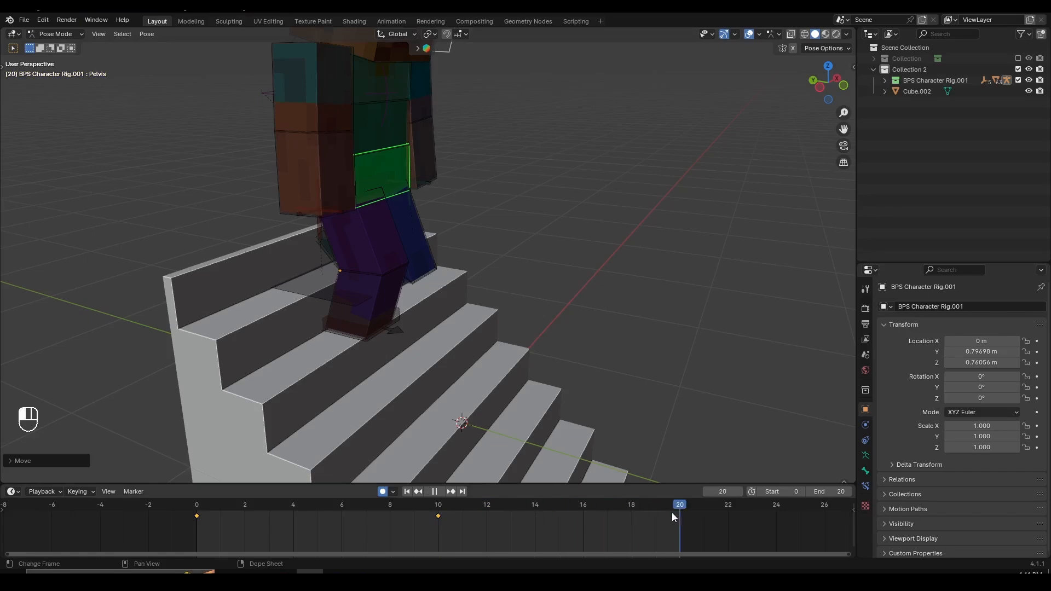
key(space)
- Select the left leg IK control, check its pose at frame 10 and return to frame 20
middle_drag(406, 342, 579, 232)
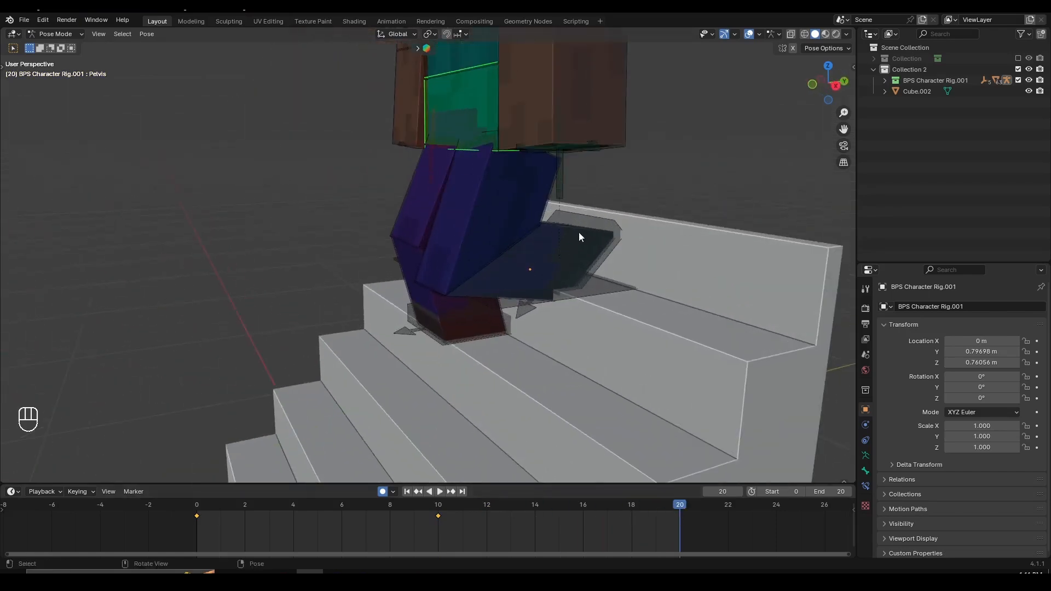
click(594, 223)
middle_drag(610, 277, 512, 263)
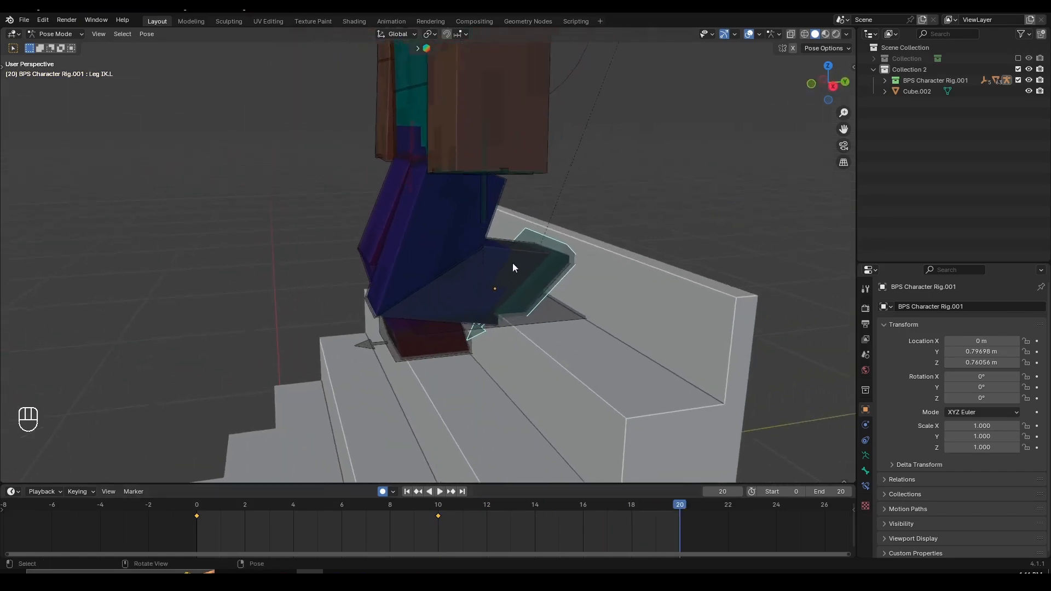
scroll(512, 267, up, 1)
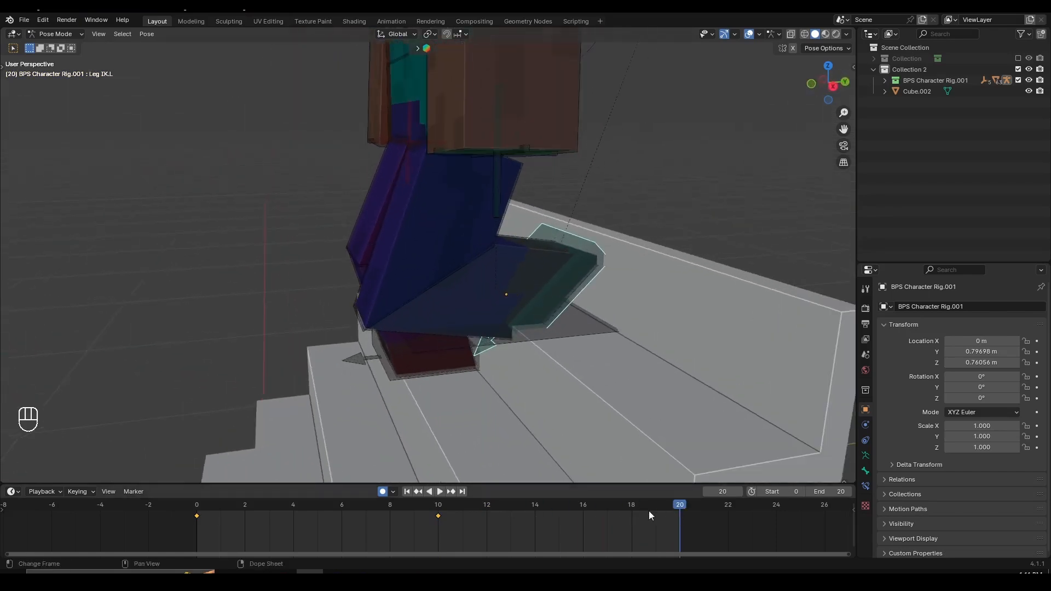
click(447, 503)
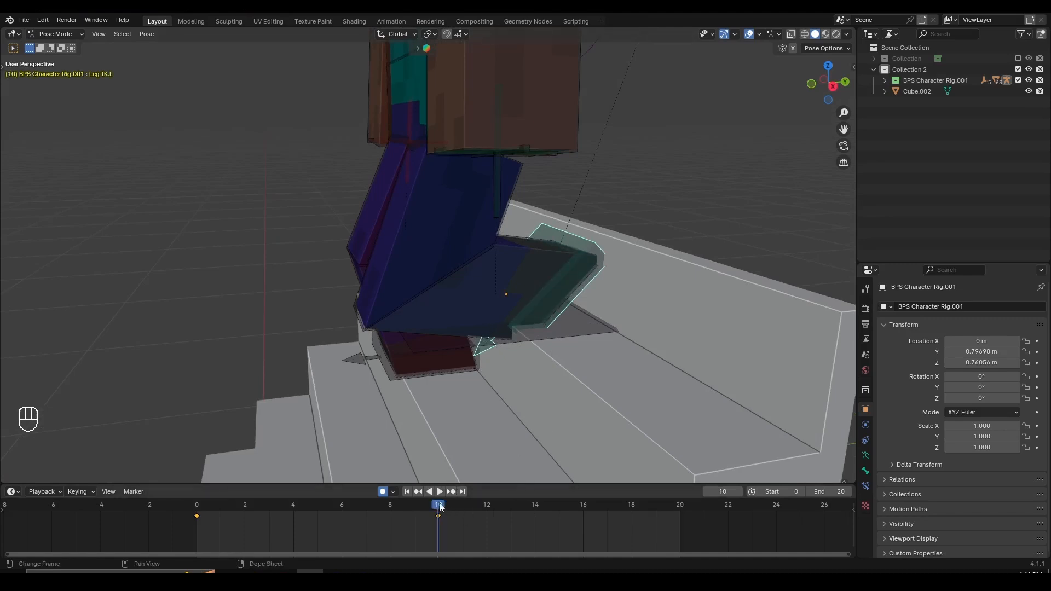
mouse_move(440, 507)
mouse_down()
mouse_move(537, 504)
mouse_move(439, 505)
mouse_up()
click(678, 506)
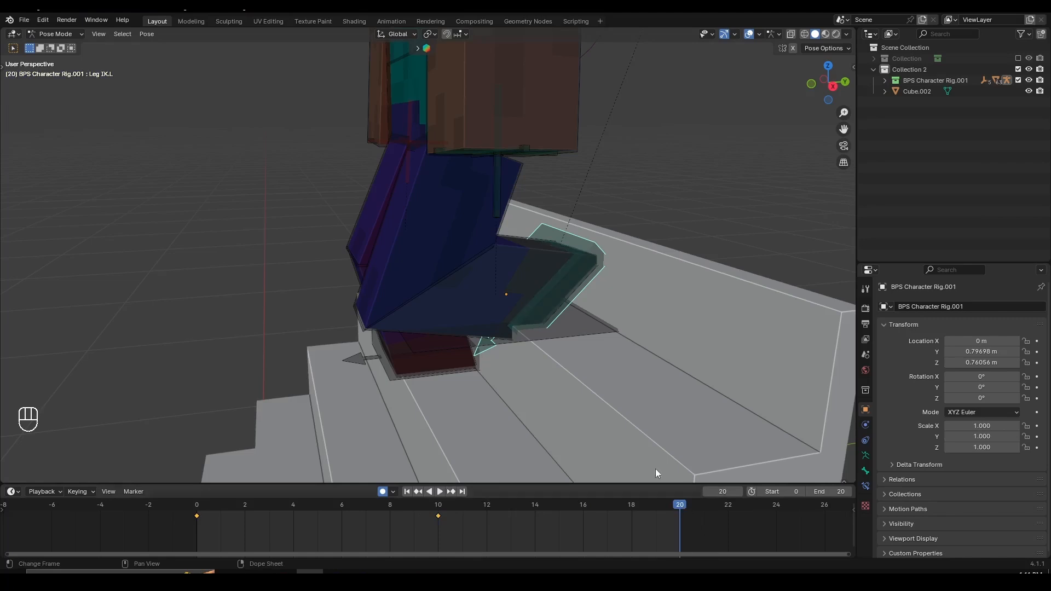
scroll(539, 356, up, 3)
middle_drag(591, 280, 625, 306)
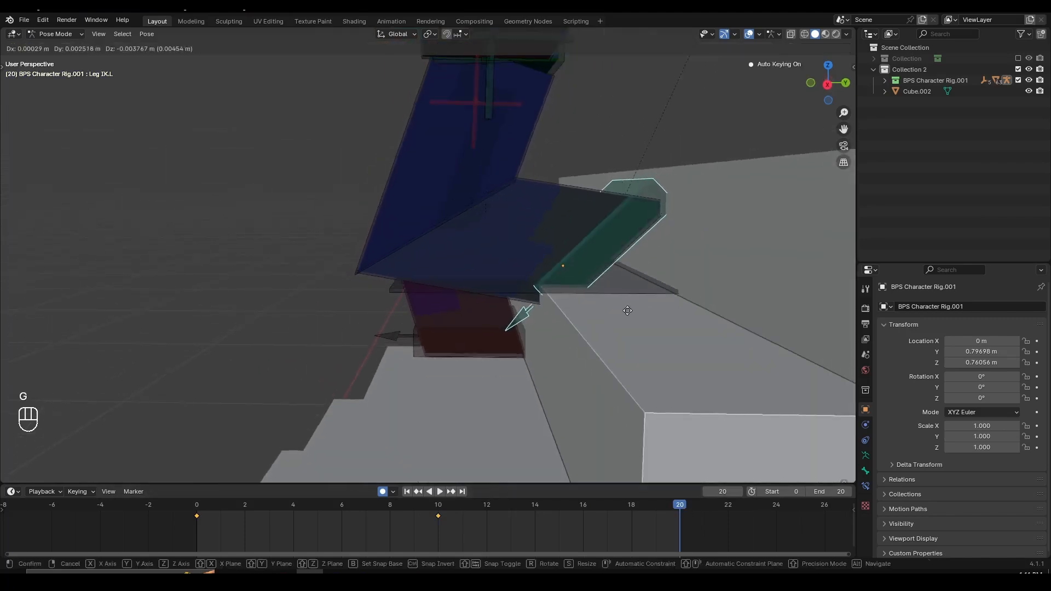
key(g)
key(y)
right_click(453, 334)
scroll(546, 312, down, 2)
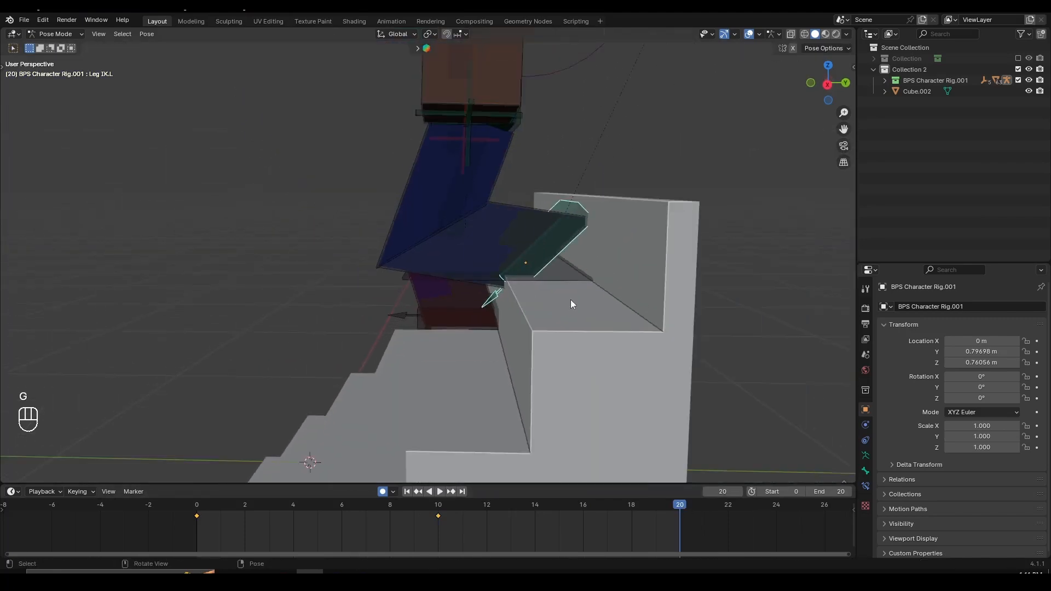
key(g)
key(y)
click(475, 275)
key(g)
key(z)
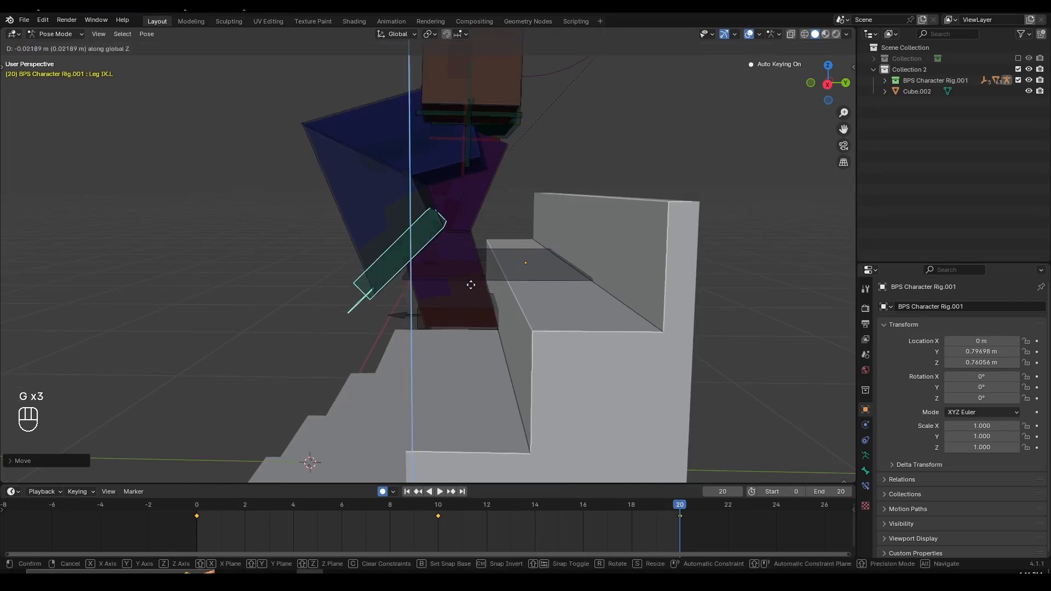
click(469, 335)
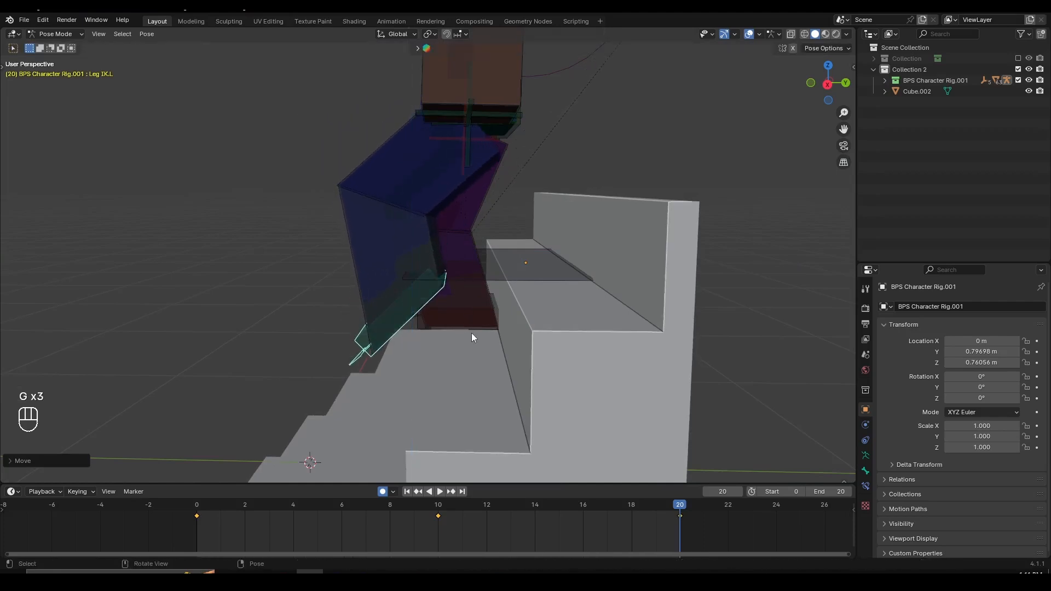
key(g)
right_click(471, 334)
key(ctrl+z)
key(ctrl+z)
- Place the 3D cursor on the next stair down and snap the left leg IK control to it
middle_drag(428, 324, 506, 248)
middle_drag(578, 322, 462, 317)
shift+right_click(419, 311)
key(shift+s)
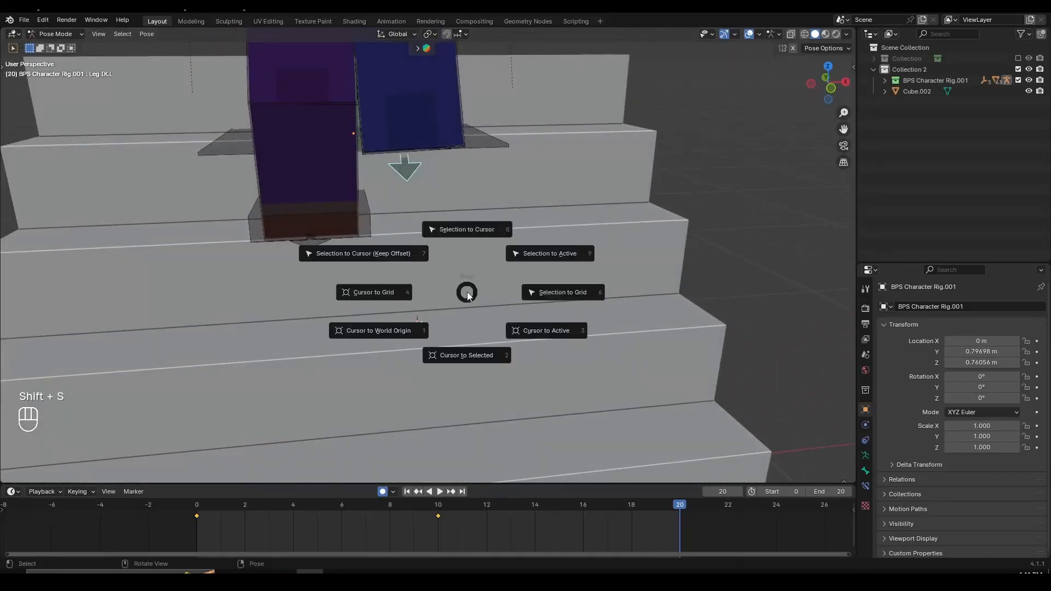
click(476, 244)
- Rotate the left leg IK control flat and align it on the stair tread along global Z and X
middle_drag(534, 307, 451, 336)
key(r)
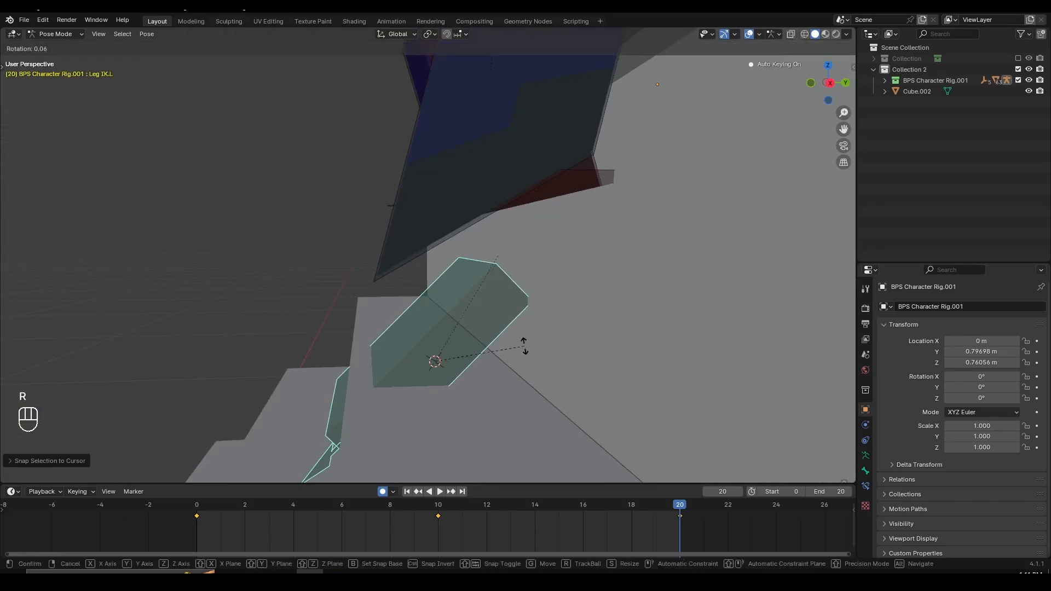
click(512, 418)
key(g)
key(z)
click(513, 416)
middle_drag(512, 416, 507, 289)
key(g)
key(x)
click(535, 343)
- Select the pelvis, move it forward over the left foot and lower it along global Z at frame 20
scroll(512, 332, down, 6)
scroll(507, 328, up, 3)
scroll(495, 324, down, 2)
click(463, 169)
middle_drag(463, 169, 488, 257)
key(g)
key(x)
key(g)
click(501, 251)
scroll(488, 257, up, 4)
key(g)
key(z)
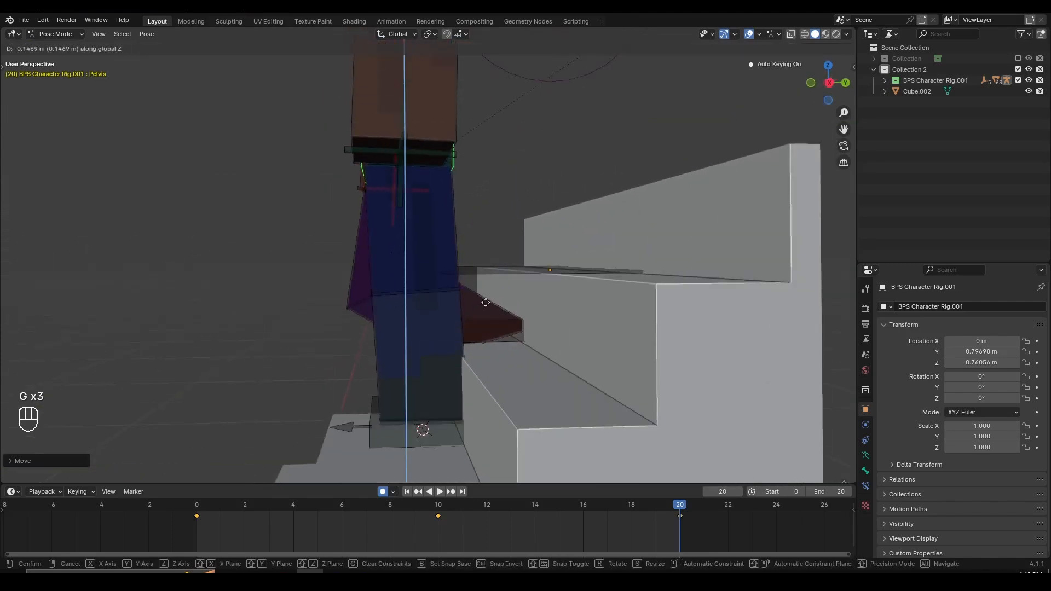
click(484, 335)
- Fine-tune the pelvis position with small free moves, checking the leg bend from the other side
key(g)
key(g)
key(g)
click(485, 326)
middle_drag(484, 335, 431, 284)
key(g)
middle_click(485, 324)
click(485, 327)
- Keyframe the right leg IK control at frame 20 and rotate it about global X to lift the heel
click(387, 305)
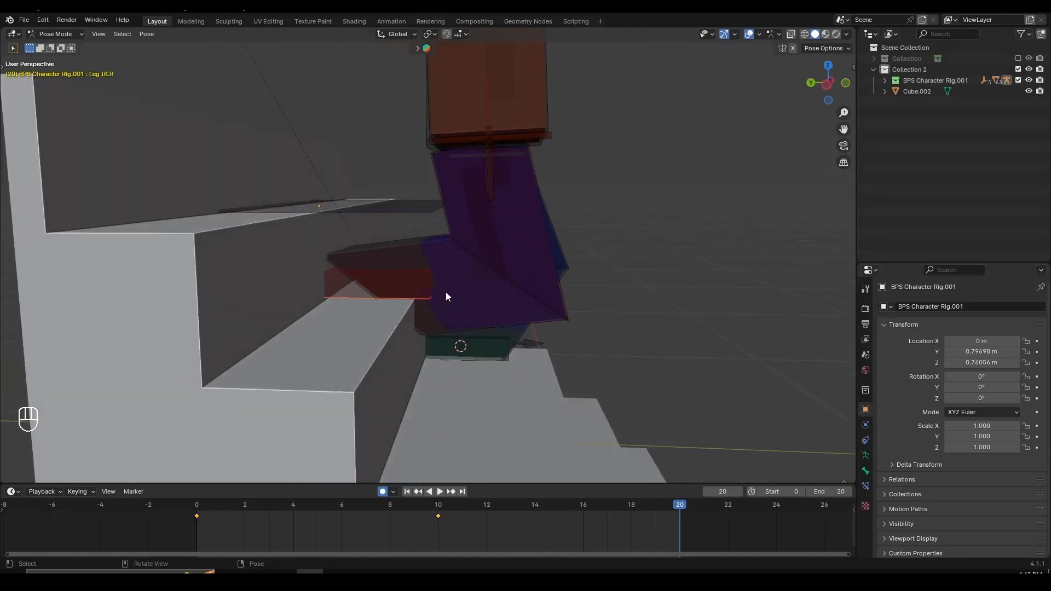
key(i)
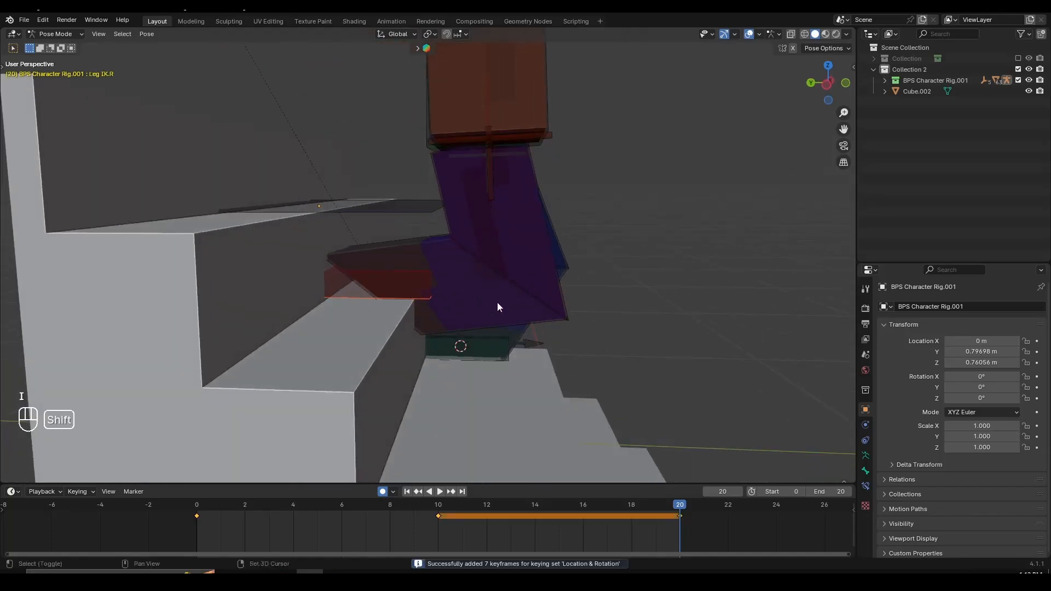
ctrl+middle_drag(497, 301, 510, 283)
key(r)
key(x)
click(416, 371)
- Move the right leg IK control along global Z, X and Y so its toe rests on the upper stair
key(g)
key(z)
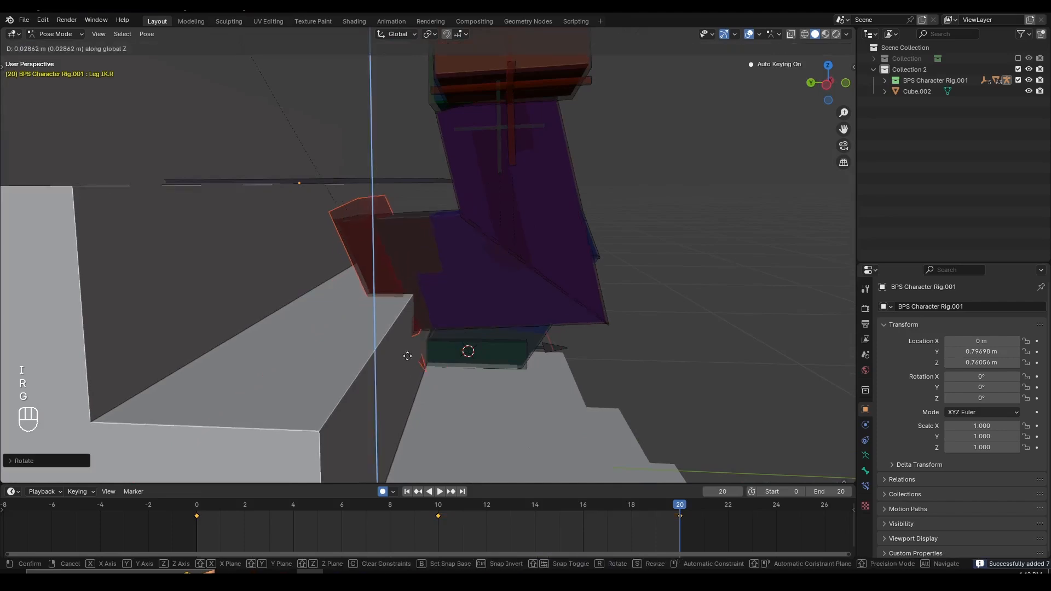
click(403, 342)
key(g)
key(x)
click(420, 338)
key(g)
key(y)
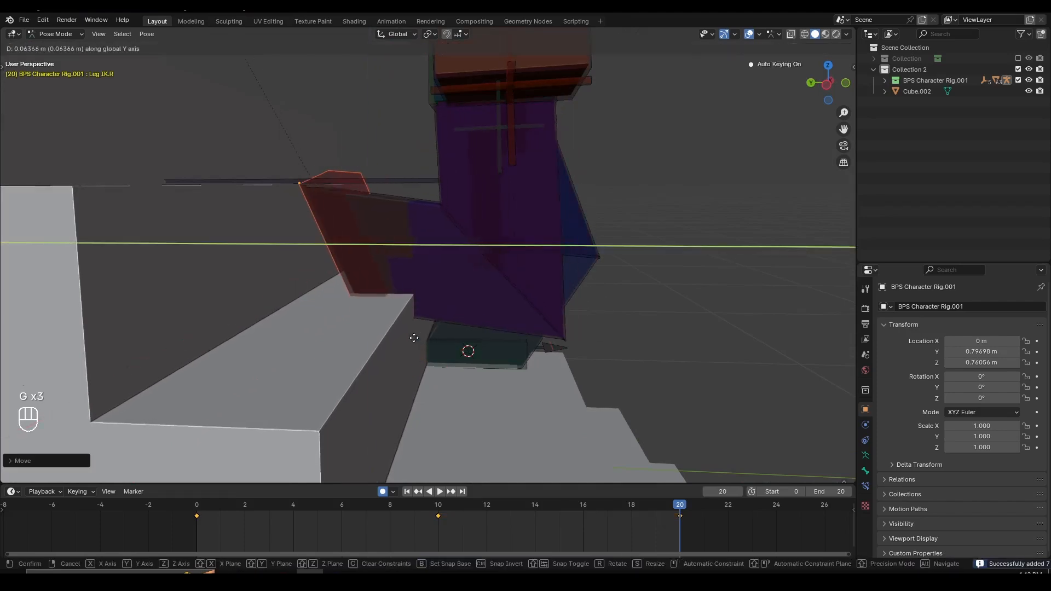
click(414, 337)
key(g)
key(z)
click(414, 337)
- Select the pelvis and adjust it along global Z and Y to refine the knee bend at frame 20
scroll(554, 275, down, 4)
middle_drag(554, 275, 468, 233)
click(462, 186)
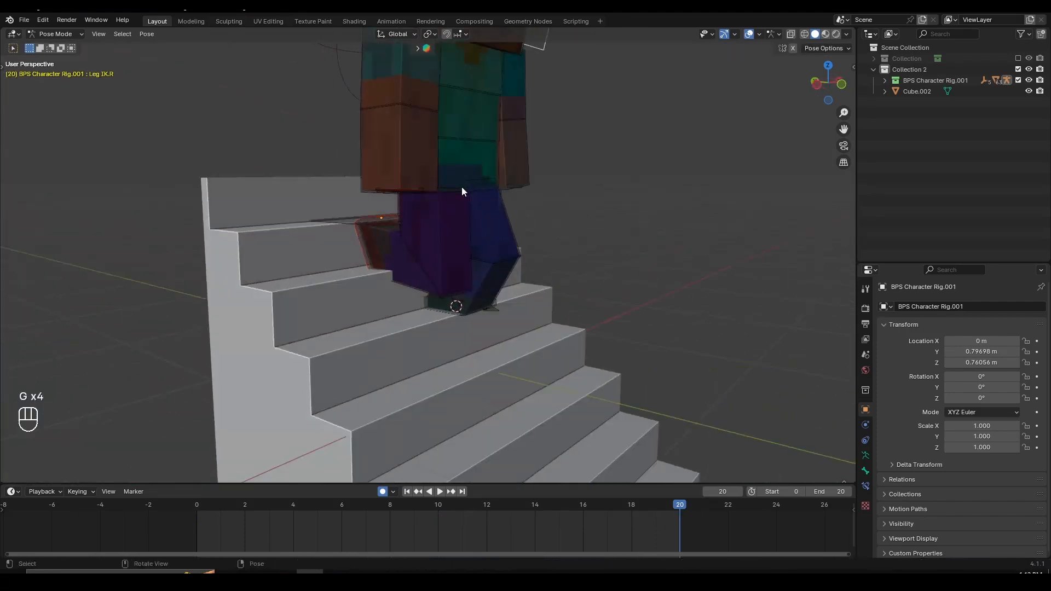
click(489, 172)
middle_drag(462, 186, 507, 190)
click(393, 174)
click(448, 168)
scroll(506, 205, up, 3)
key(g)
key(z)
click(506, 180)
key(g)
key(y)
click(518, 198)
key(g)
key(z)
click(508, 193)
- Play back and scrub the stepping animation, examining the leg motion from several sides
scroll(587, 265, down, 4)
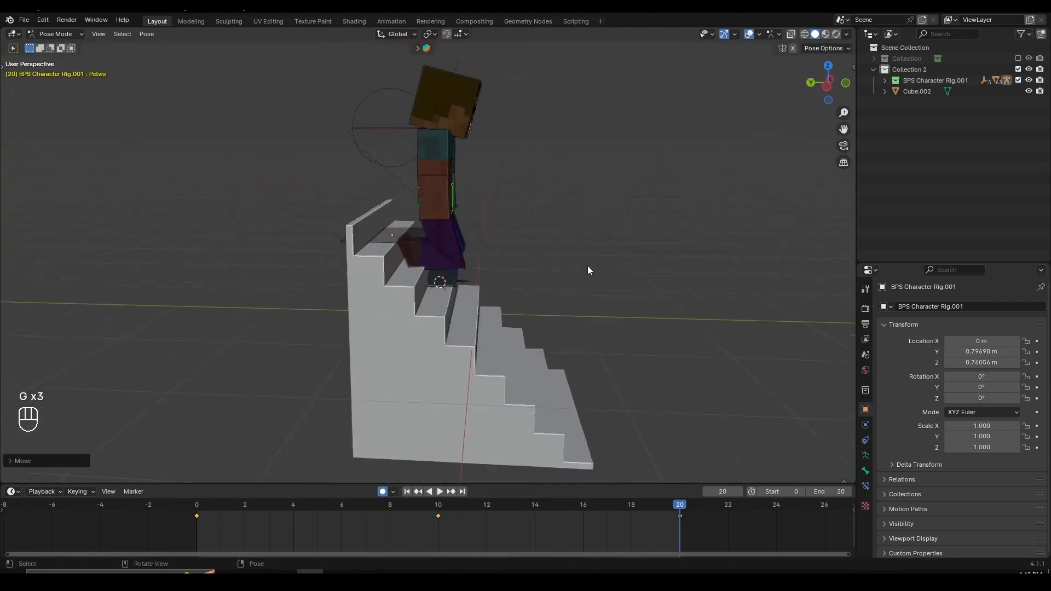
middle_drag(587, 265, 501, 261)
key(space)
middle_drag(514, 300, 501, 343)
scroll(557, 329, up, 3)
scroll(649, 316, down, 3)
scroll(447, 339, up, 2)
scroll(441, 390, up, 2)
key(space)
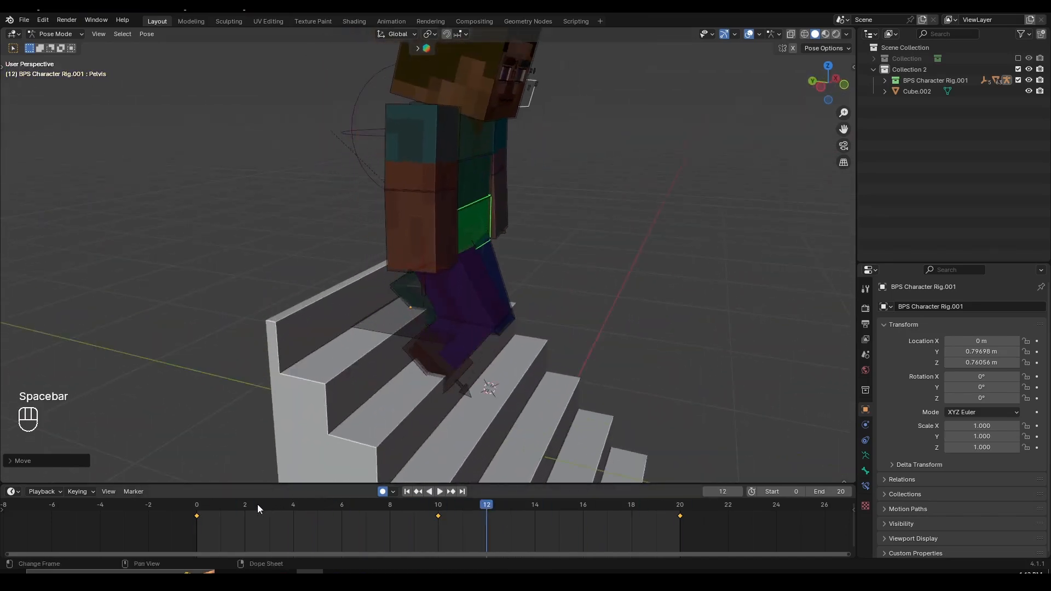
drag(258, 504, 535, 512)
middle_drag(613, 405, 443, 375)
scroll(442, 376, up, 3)
key(space)
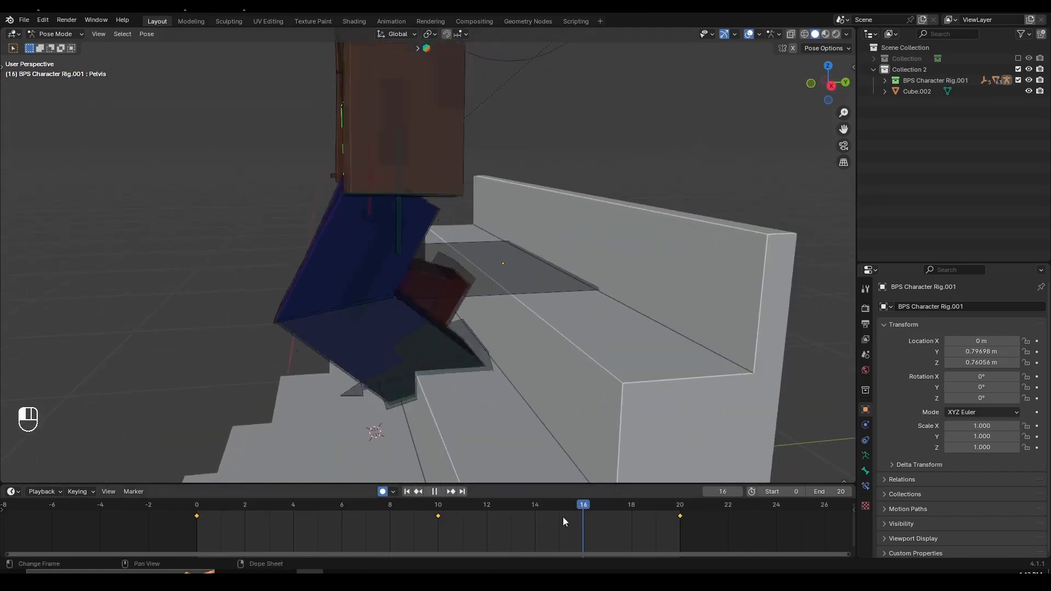
- At frame 5, select the right leg IK control and raise it along global Z above the stair edge
drag(370, 520, 320, 526)
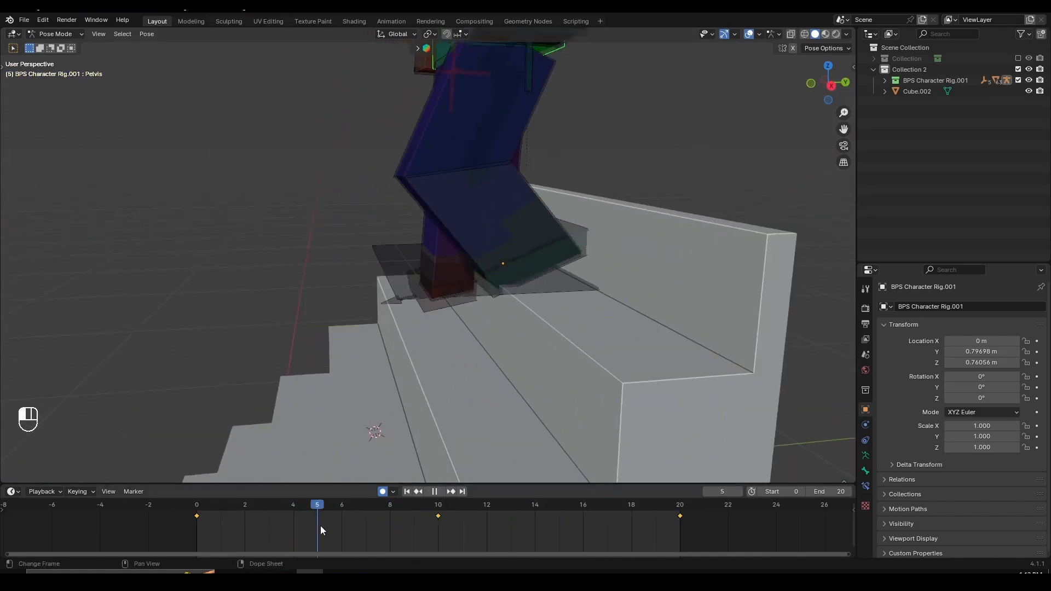
key(space)
middle_drag(405, 339, 440, 313)
scroll(440, 314, down, 4)
click(428, 341)
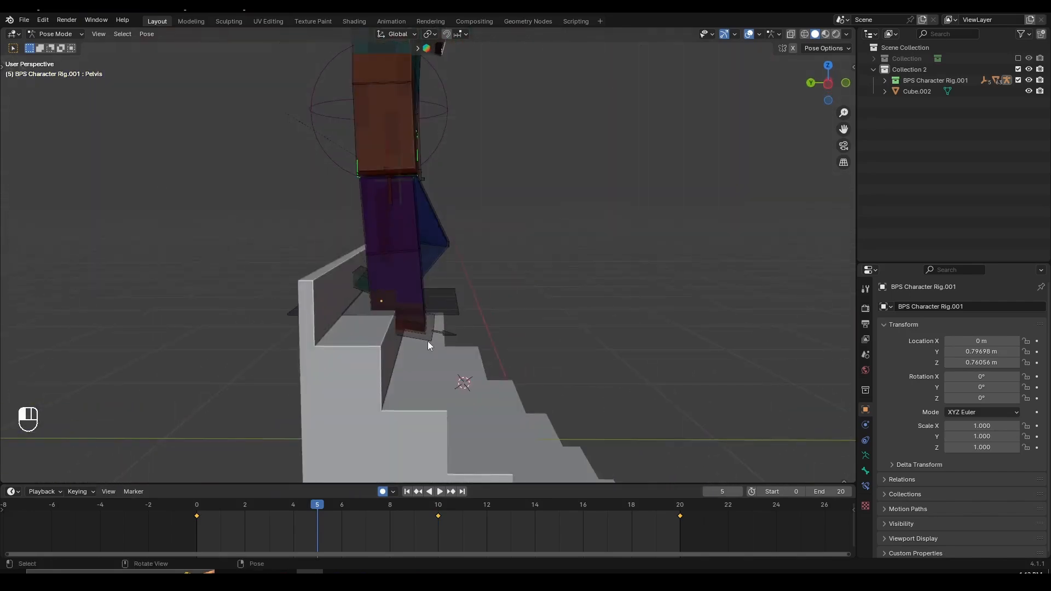
scroll(437, 359, up, 5)
mouse_move(445, 369)
middle_down()
mouse_move(438, 377)
mouse_move(429, 360)
middle_up()
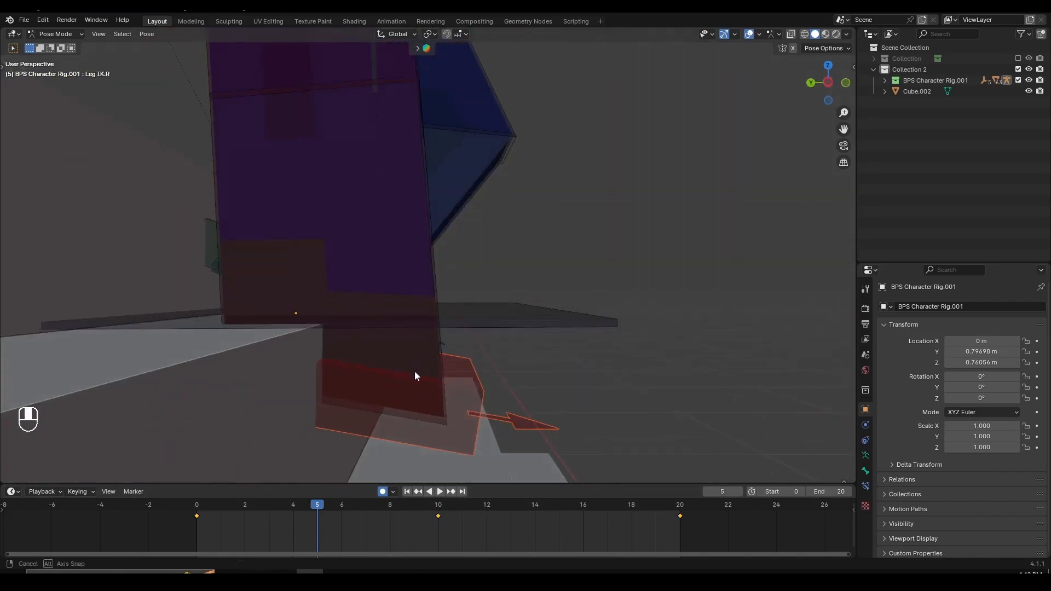
key(g)
key(z)
click(421, 291)
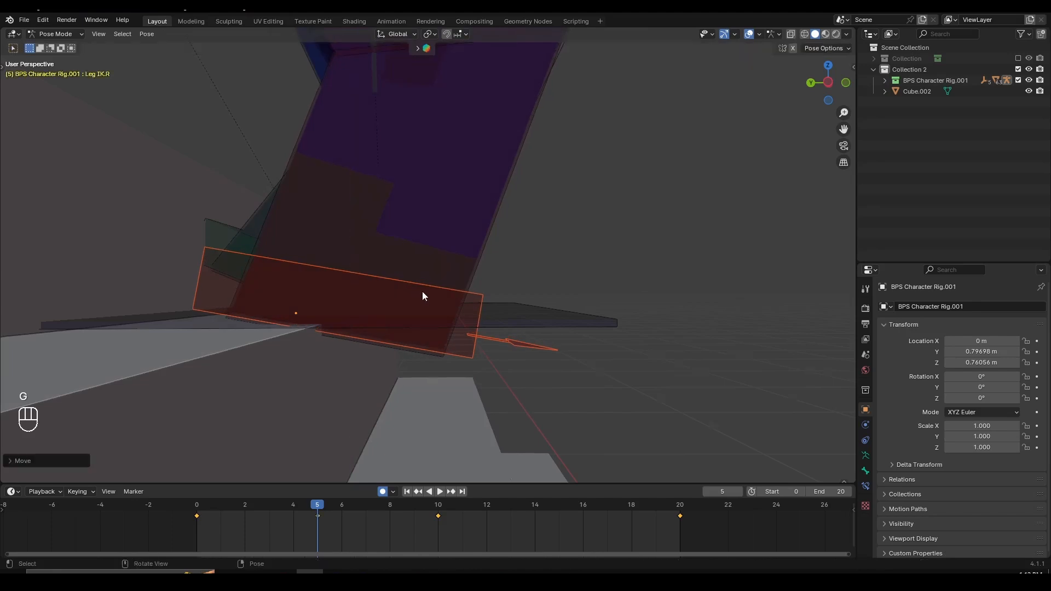
- Select the pelvis at frame 5 and reposition it slightly to suit the raised right leg
scroll(423, 292, down, 6)
middle_drag(498, 273, 453, 287)
click(411, 157)
middle_drag(414, 159, 419, 132)
scroll(418, 132, up, 4)
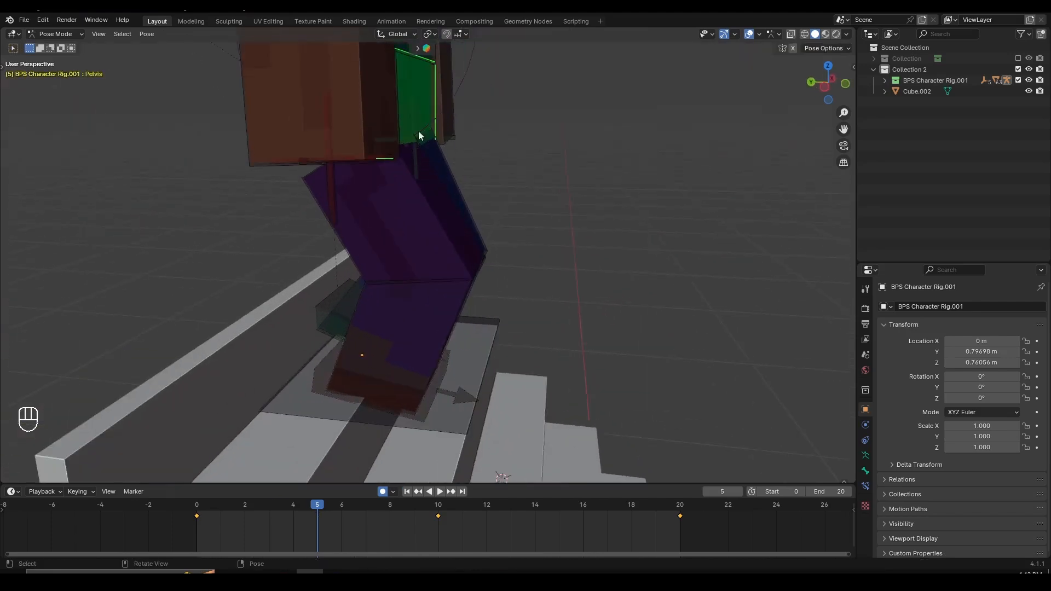
key(g)
right_click(472, 159)
middle_drag(474, 161, 507, 227)
key(g)
click(491, 169)
scroll(506, 228, up, 2)
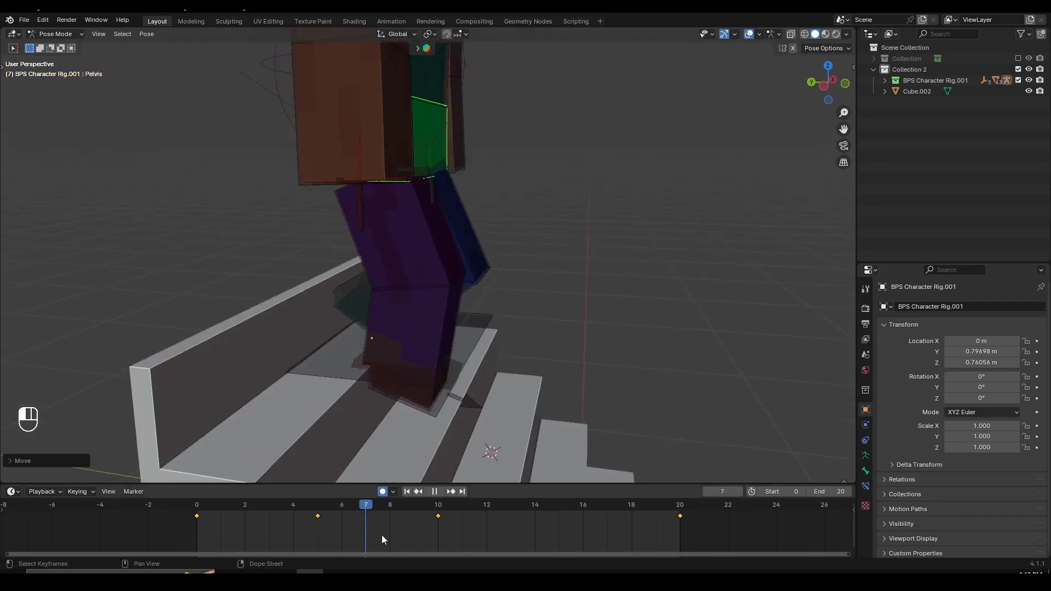
- Set the current frame to 15 and raise the pelvis along global Z
drag(382, 534, 565, 540)
middle_drag(578, 337, 407, 260)
key(g)
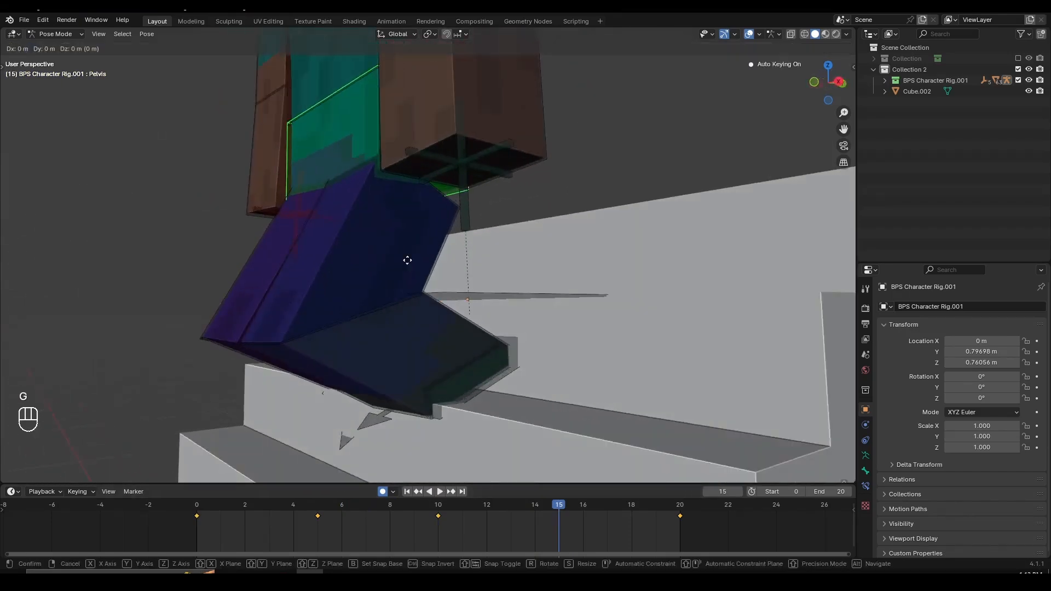
key(z)
click(401, 210)
- Move the left leg IK control forward along global Y at frame 15 and rotate it about X to flatten the foot
middle_drag(499, 362, 422, 314)
click(474, 366)
middle_drag(422, 313, 449, 300)
scroll(405, 318, up, 4)
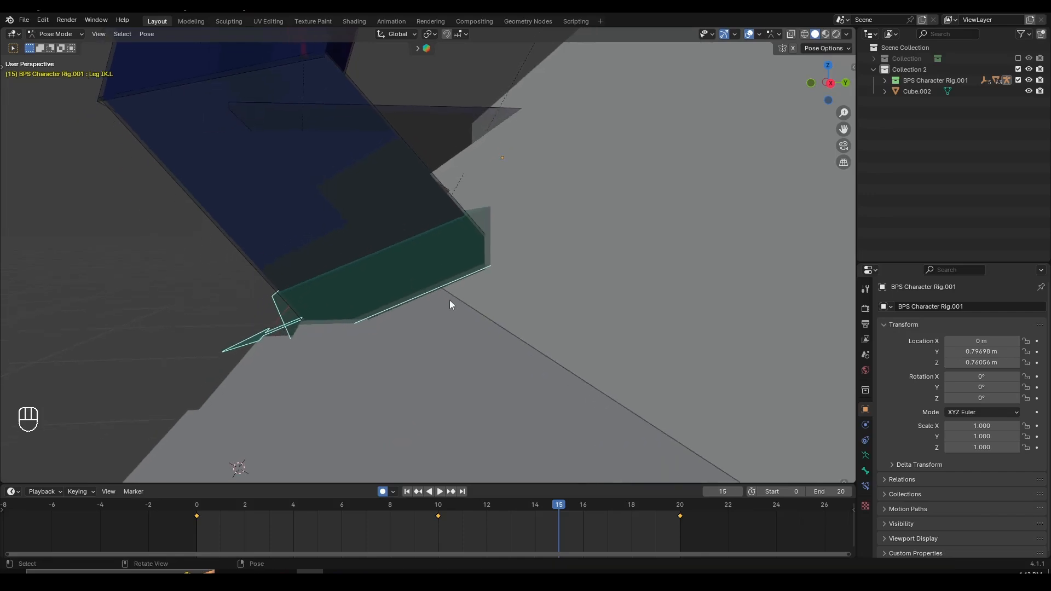
key(g)
key(y)
click(432, 293)
key(r)
key(x)
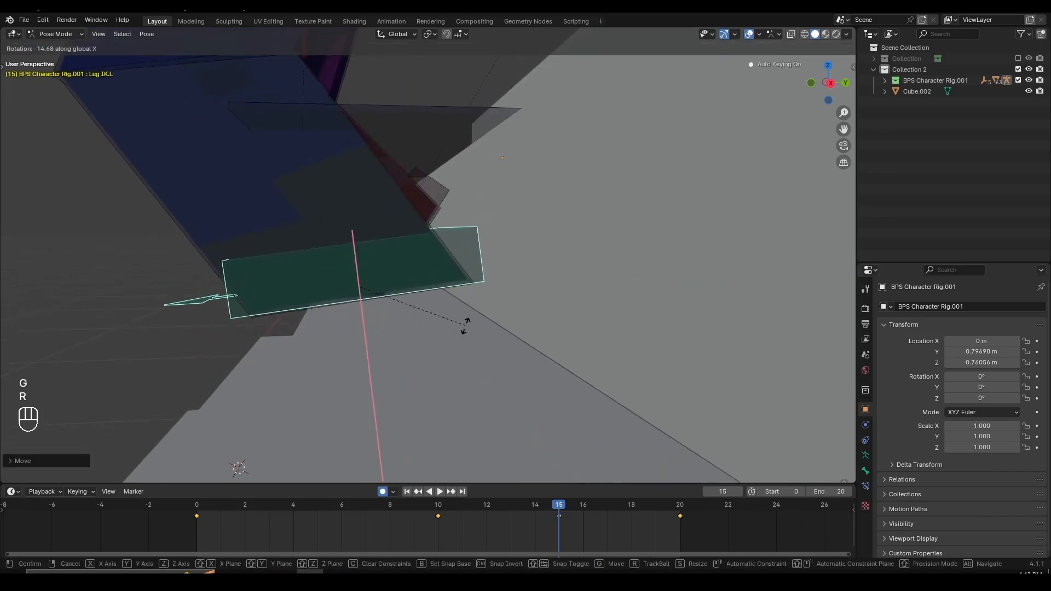
click(463, 327)
- Lower the left leg IK control along global Z onto the stair edge and refine its rotation about X
key(g)
key(z)
click(481, 343)
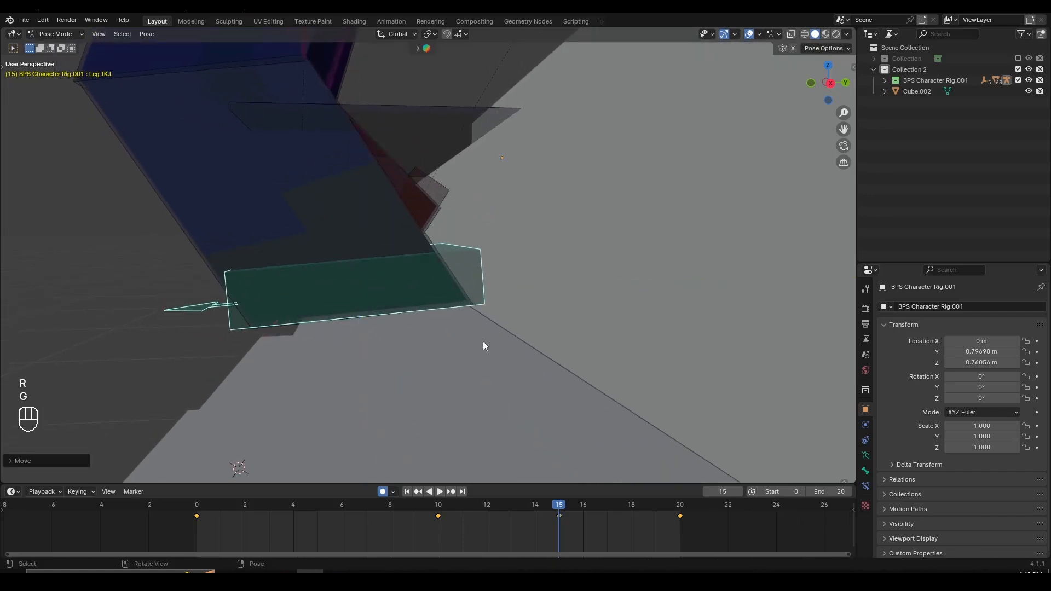
key(r)
key(x)
click(485, 343)
- Play back the animation to check the new in-between poses, and stop it
scroll(427, 328, down, 6)
middle_drag(373, 315, 553, 328)
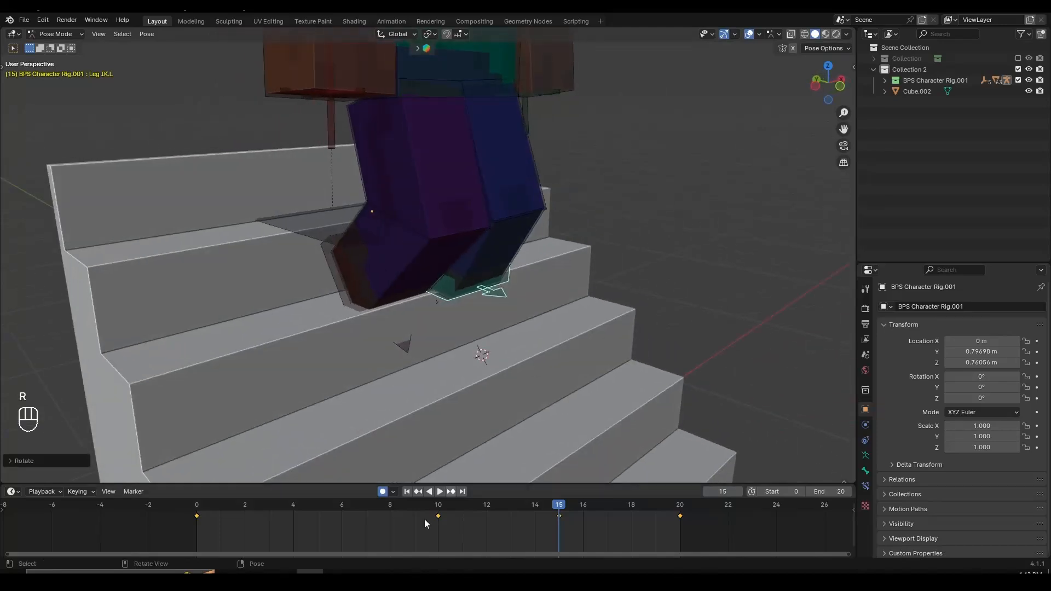
key(space)
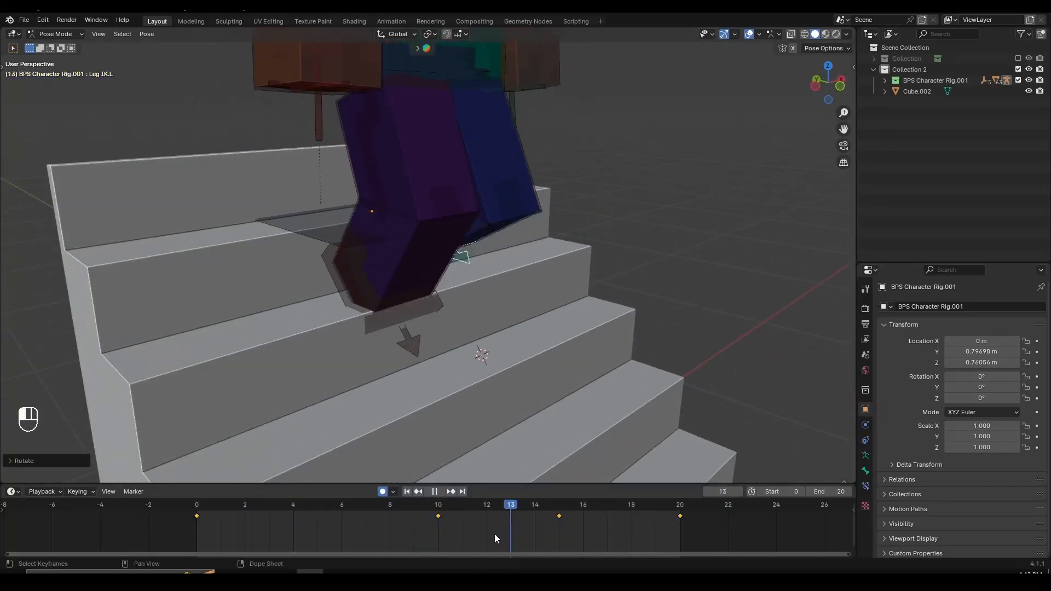
key(space)
- Select the right leg IK control and adjust its rotation about global X at frame 10 to lessen the toe tilt
click(355, 262)
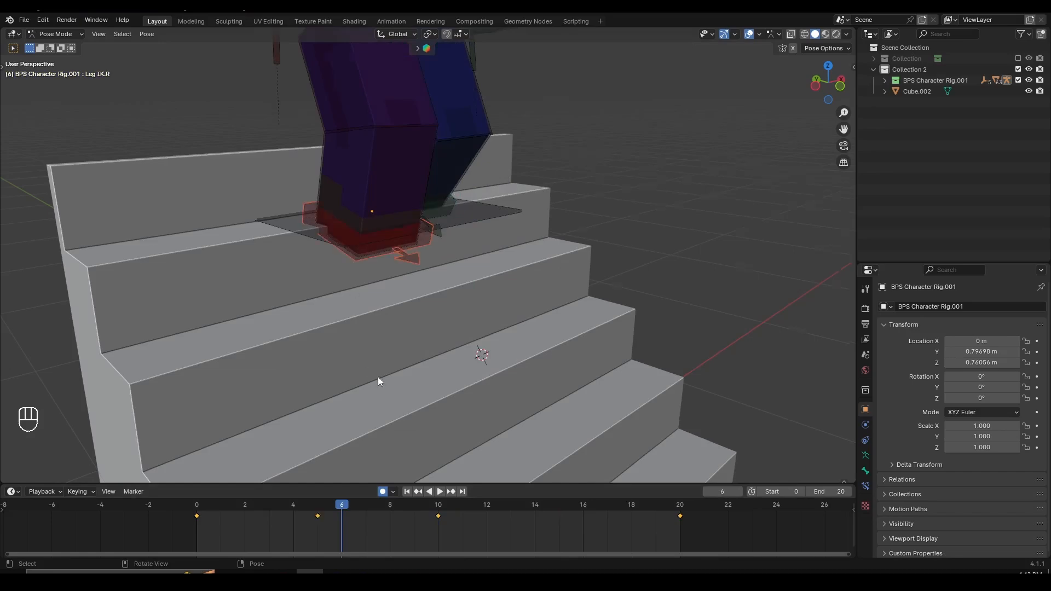
scroll(378, 376, up, 2)
drag(343, 505, 444, 527)
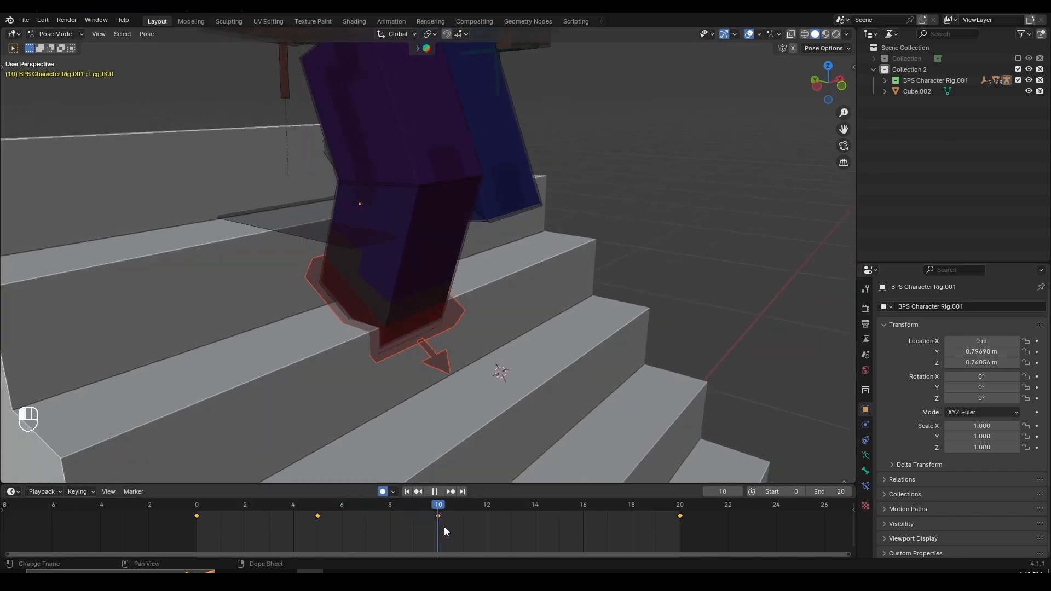
middle_drag(401, 360, 481, 274)
scroll(480, 274, up, 4)
key(r)
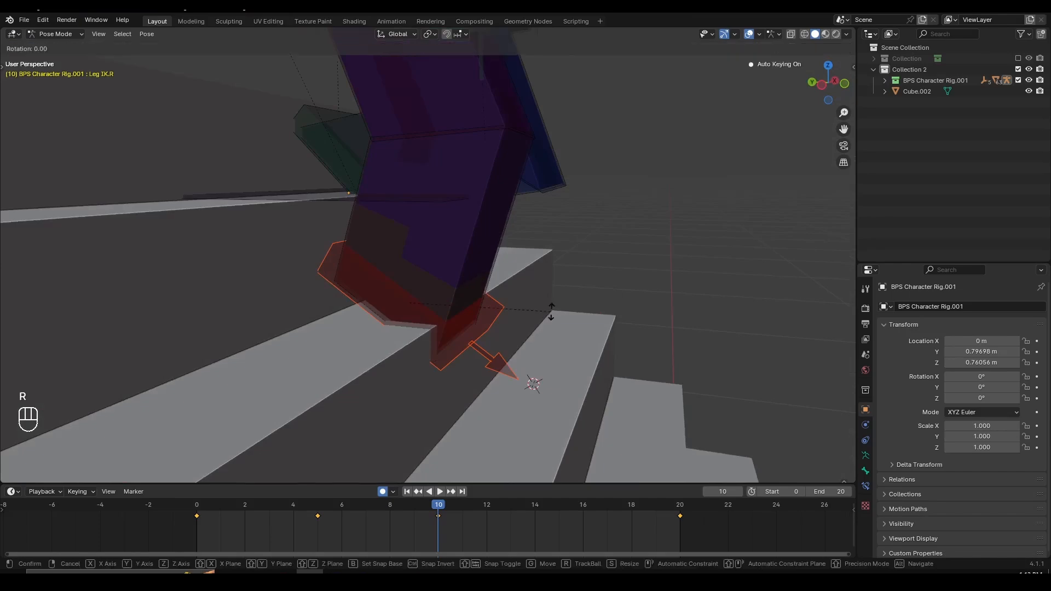
key(x)
click(540, 235)
- Scrub through the stair-stepping animation up to frame 20, examining the leg poses from both sides
middle_drag(539, 235, 481, 324)
scroll(481, 326, down, 5)
middle_drag(419, 377, 350, 421)
drag(212, 508, 487, 537)
middle_drag(585, 381, 427, 366)
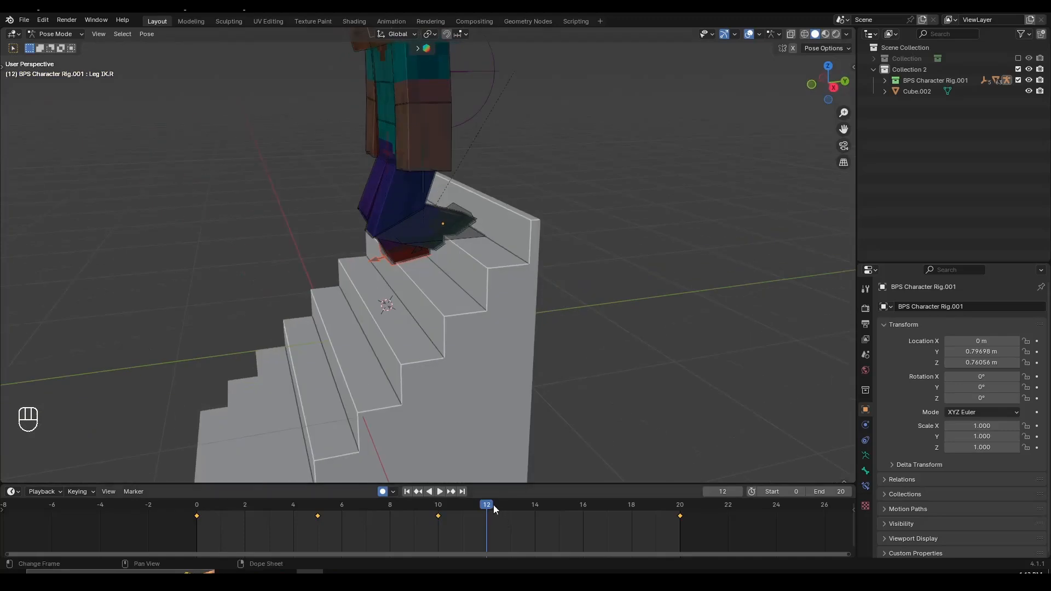
drag(494, 505, 676, 525)
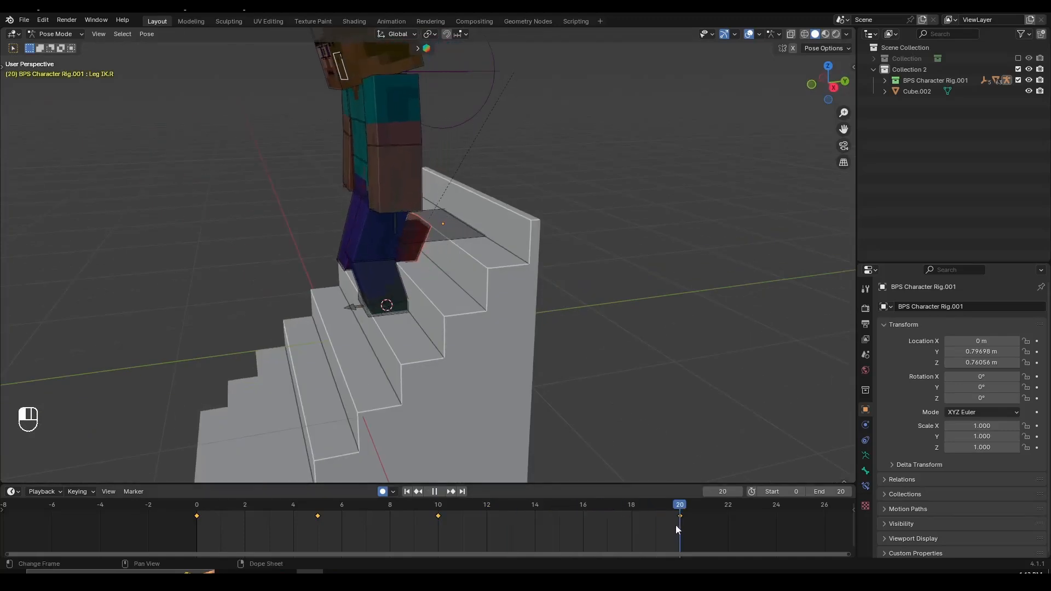
- At frame 15, raise the left leg IK control along global Z and rotate it about global X
click(404, 311)
click(421, 307)
scroll(396, 314, up, 1)
mouse_move(410, 310)
middle_down()
mouse_move(397, 314)
mouse_move(430, 309)
middle_up()
click(396, 314)
scroll(405, 314, up, 2)
drag(466, 506, 560, 529)
scroll(393, 316, up, 2)
key(g)
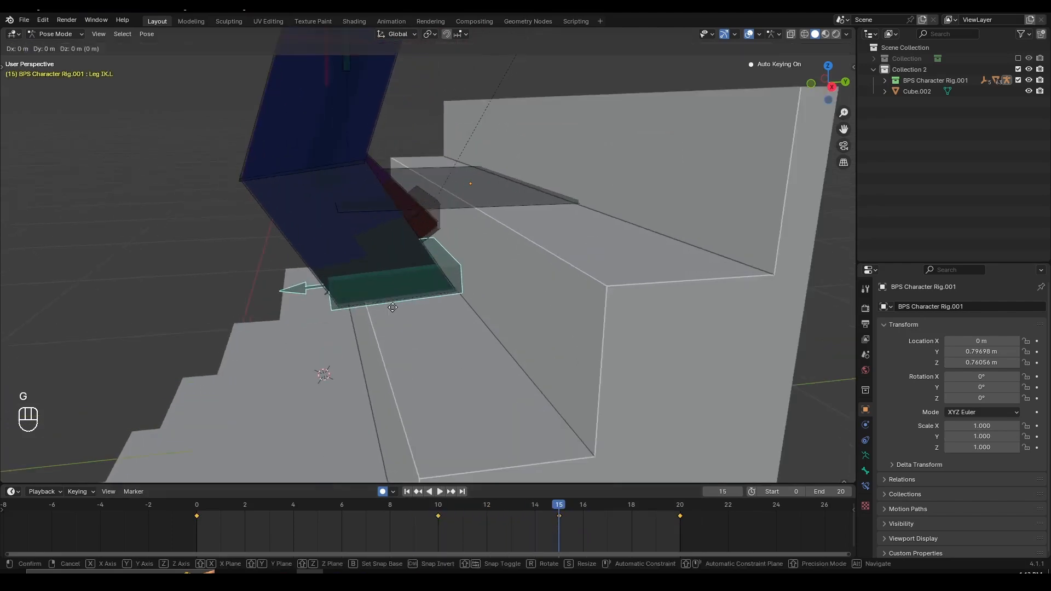
key(z)
click(468, 286)
key(r)
key(x)
click(507, 259)
- Refine the left foot's height along global Z and its toe-down tilt about X, and scrub to check the motion
middle_drag(507, 261, 486, 234)
key(g)
key(z)
click(486, 224)
key(r)
key(x)
click(497, 199)
scroll(471, 306, down, 5)
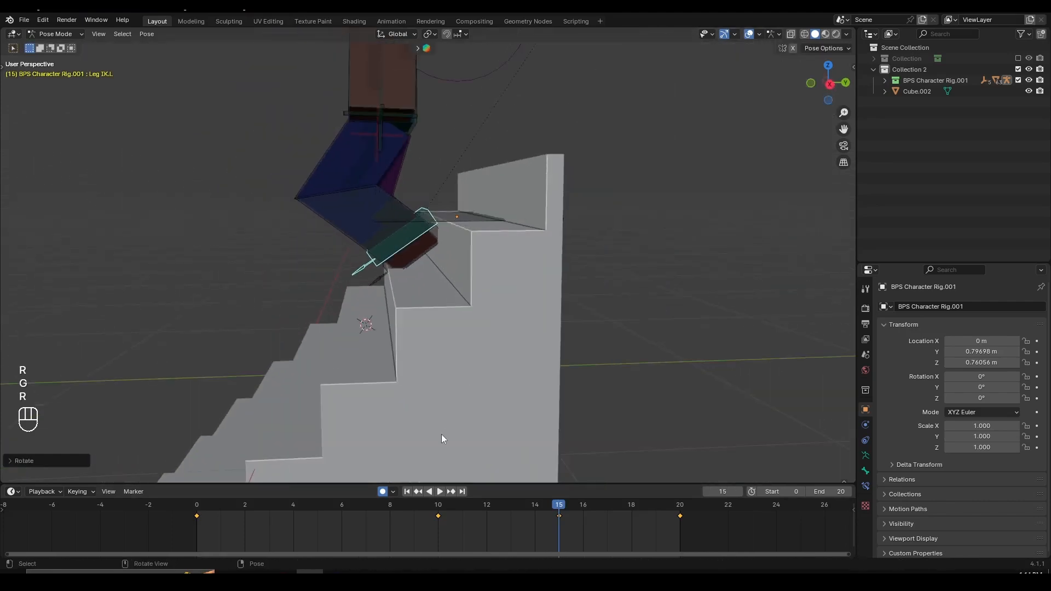
drag(442, 509, 584, 531)
scroll(338, 308, up, 5)
click(559, 507)
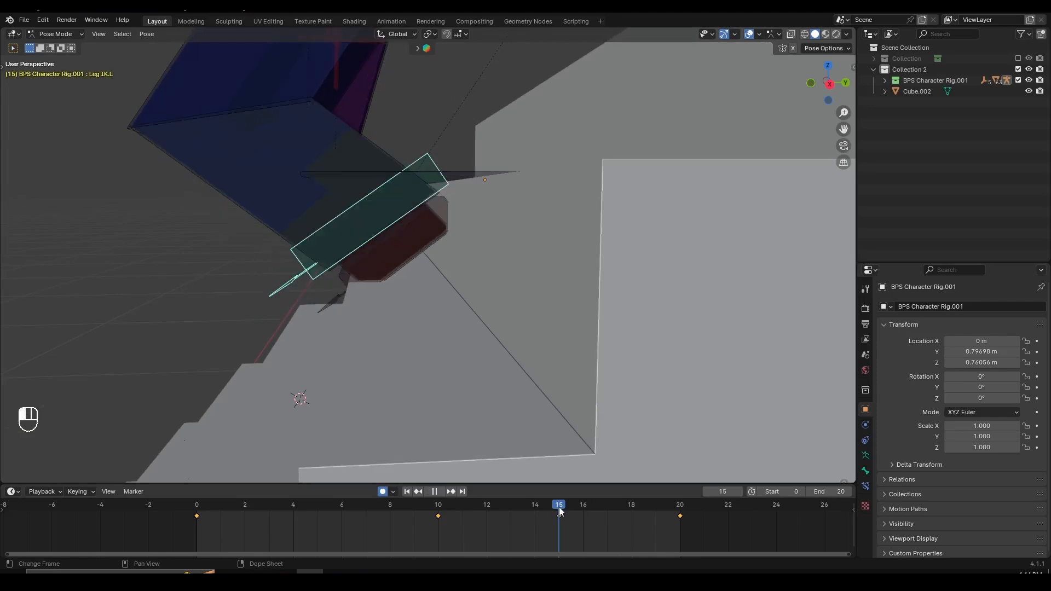
- Shift the left leg IK control forward along global Y at frame 15 and readjust its rotation about global X
middle_drag(437, 303, 437, 304)
key(g)
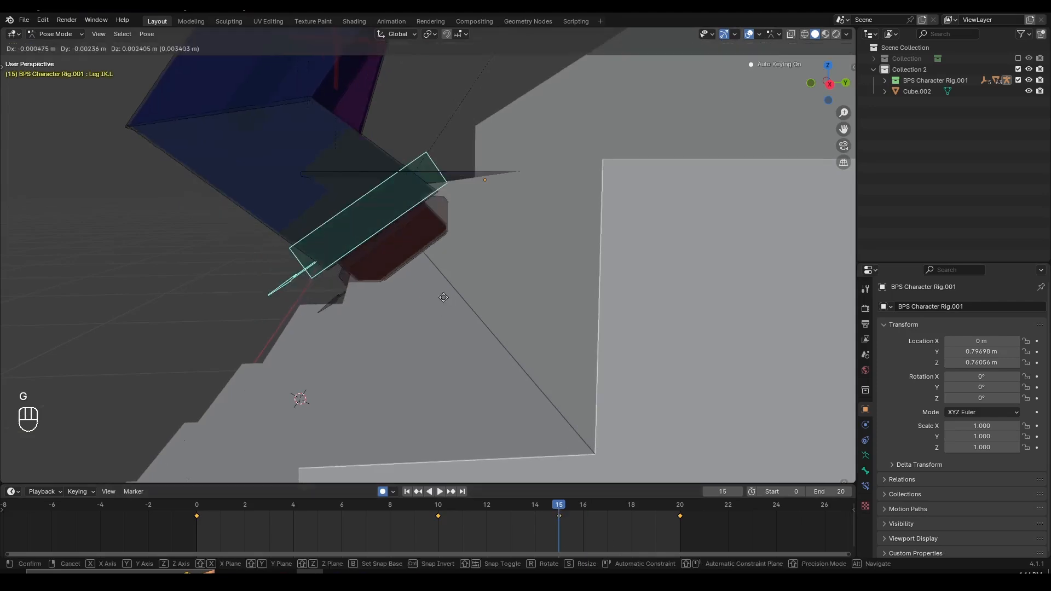
key(y)
click(403, 287)
scroll(472, 274, down, 6)
key(r)
key(x)
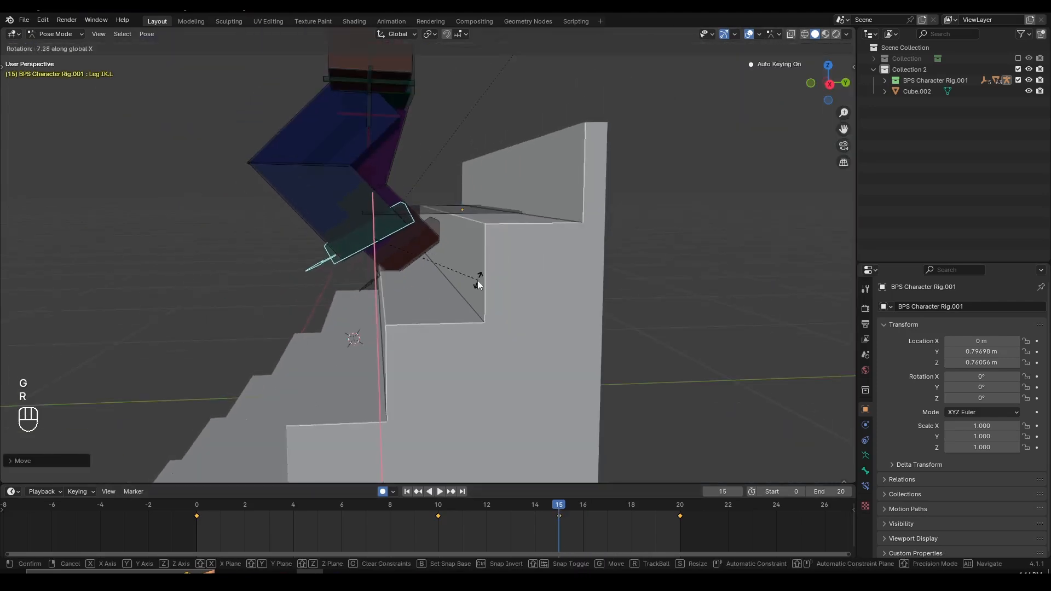
click(479, 284)
scroll(477, 285, up, 4)
key(g)
key(y)
click(469, 288)
- Play back and scrub the animation, checking the frame 15 leg pose from both sides
key(space)
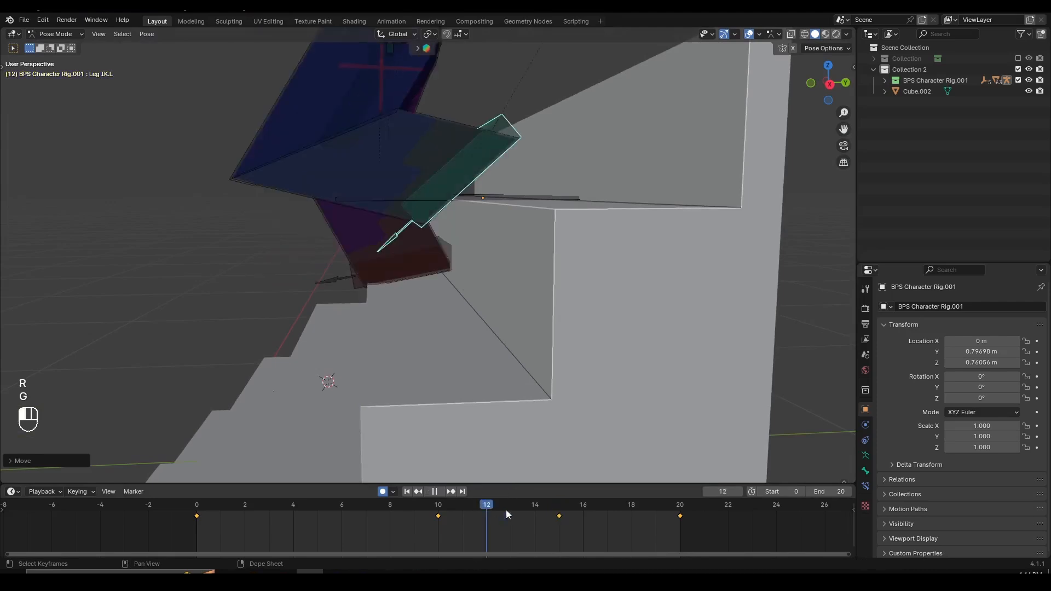
drag(697, 562, 415, 512)
scroll(331, 365, down, 4)
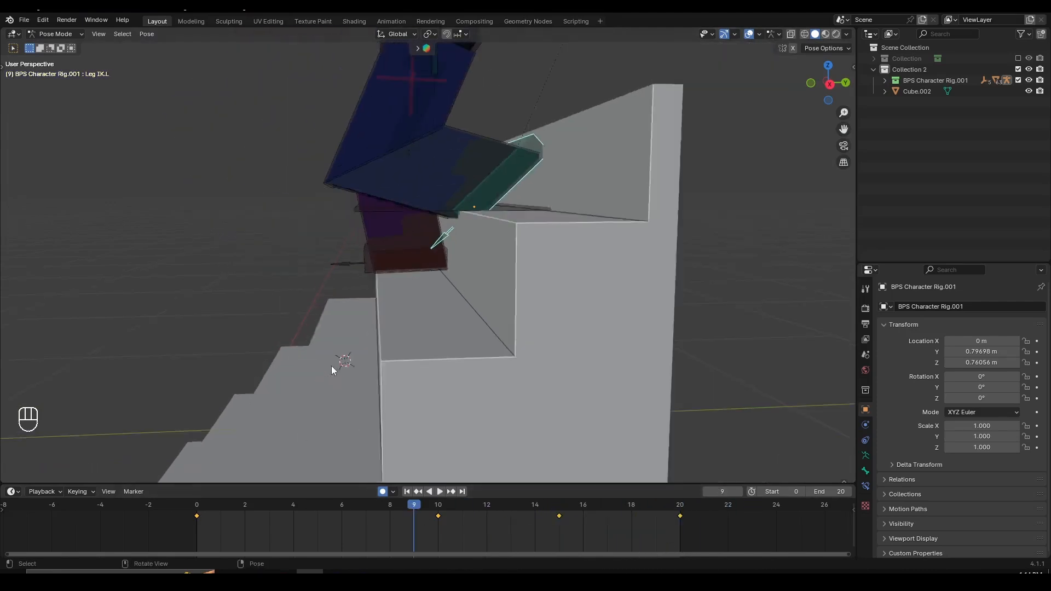
middle_drag(331, 366, 579, 392)
key(space)
middle_drag(432, 351, 458, 344)
key(space)
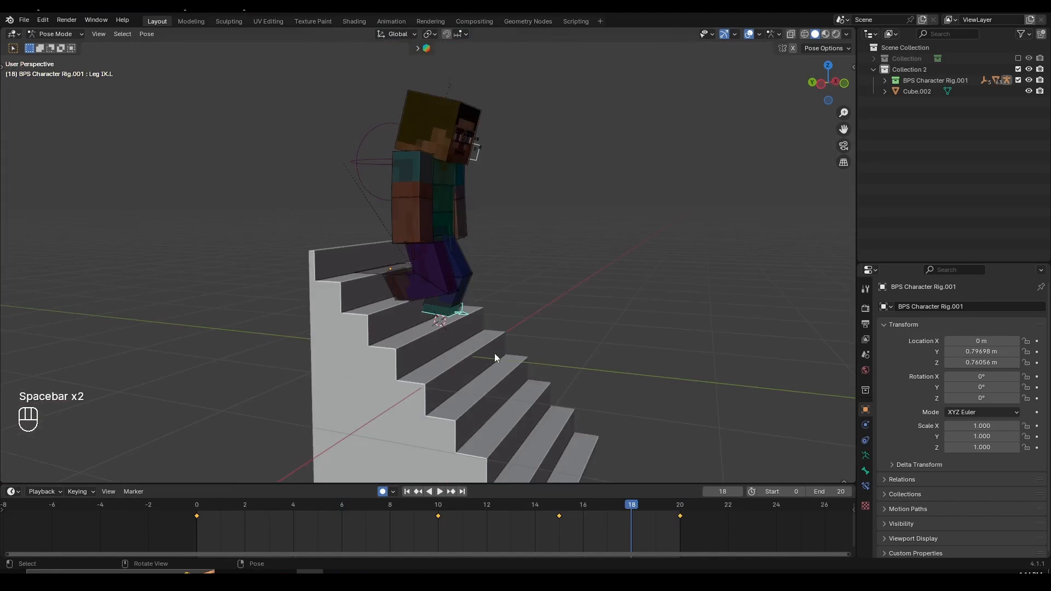
key(space)
scroll(423, 347, up, 3)
key(space)
- Select the right leg IK control, examine the frame 5 pose from the front, and play the animation briefly
click(385, 327)
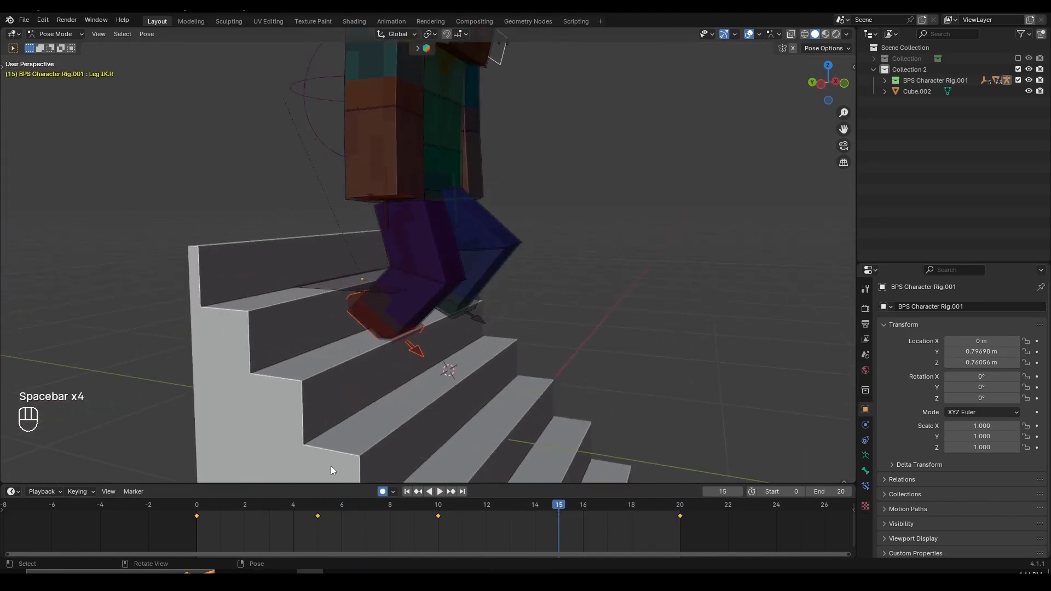
click(323, 500)
middle_drag(375, 405, 517, 303)
scroll(332, 295, up, 3)
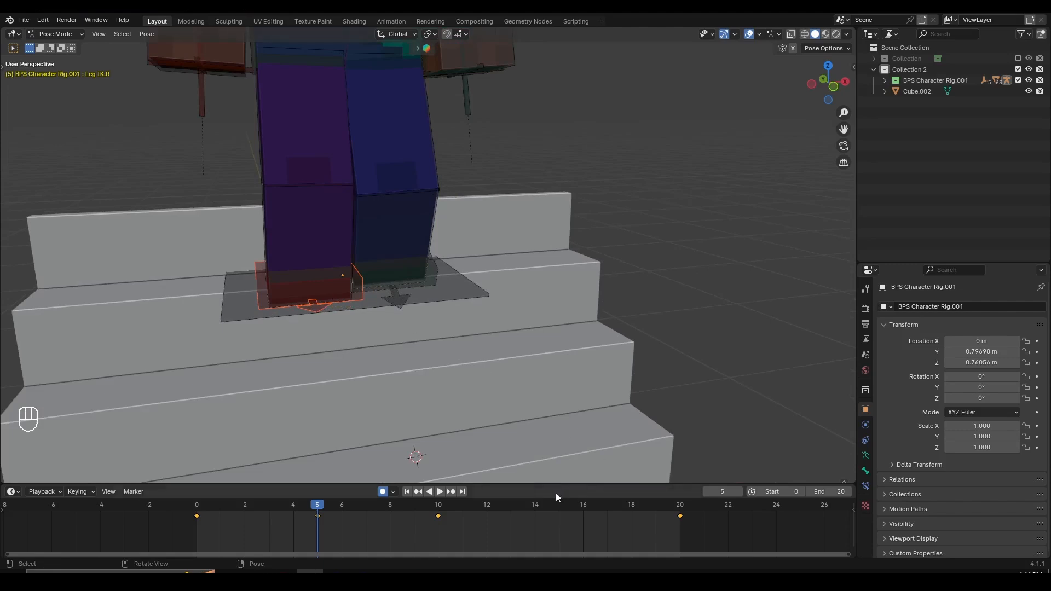
scroll(451, 437, down, 2)
key(space)
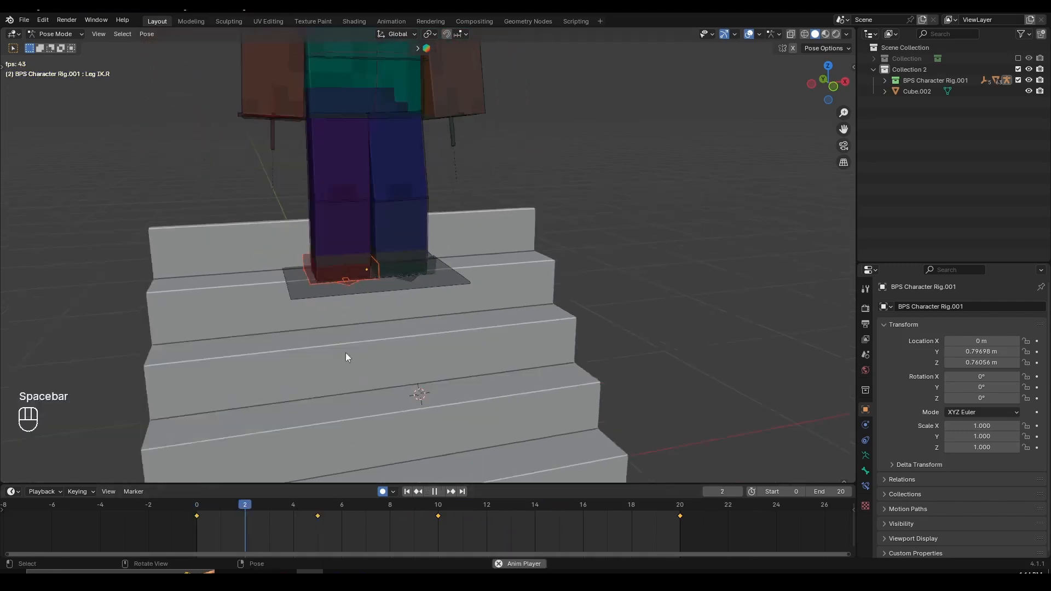
scroll(346, 353, down, 1)
key(space)
scroll(270, 357, down, 5)
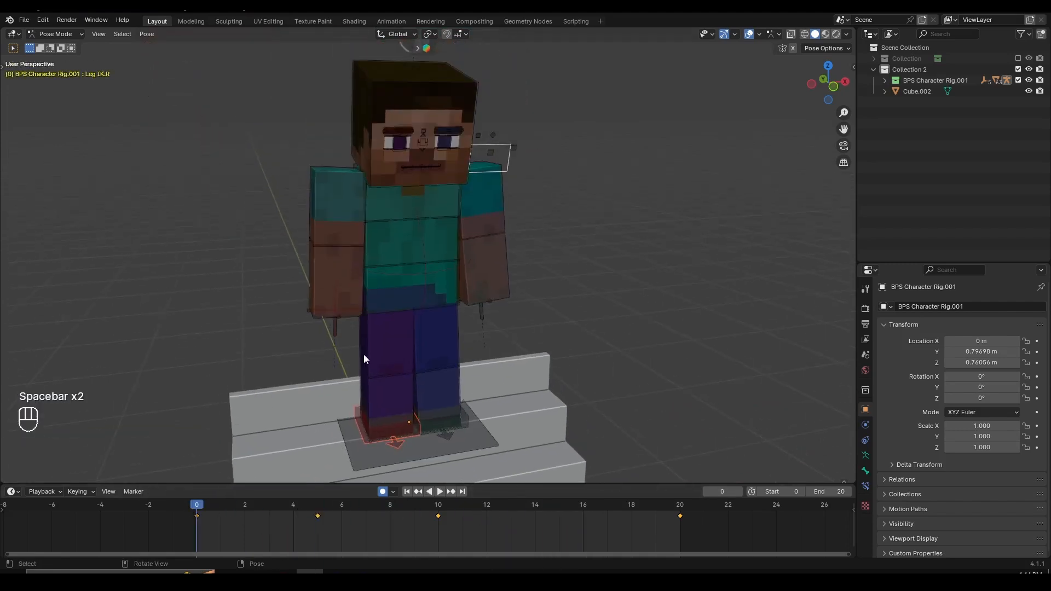
- Play the full stair-stepping loop and examine the whole body from the front and the character's right side
middle_drag(363, 353, 430, 378)
scroll(527, 382, up, 3)
middle_drag(436, 420, 476, 402)
shift+middle_drag(475, 401, 438, 298)
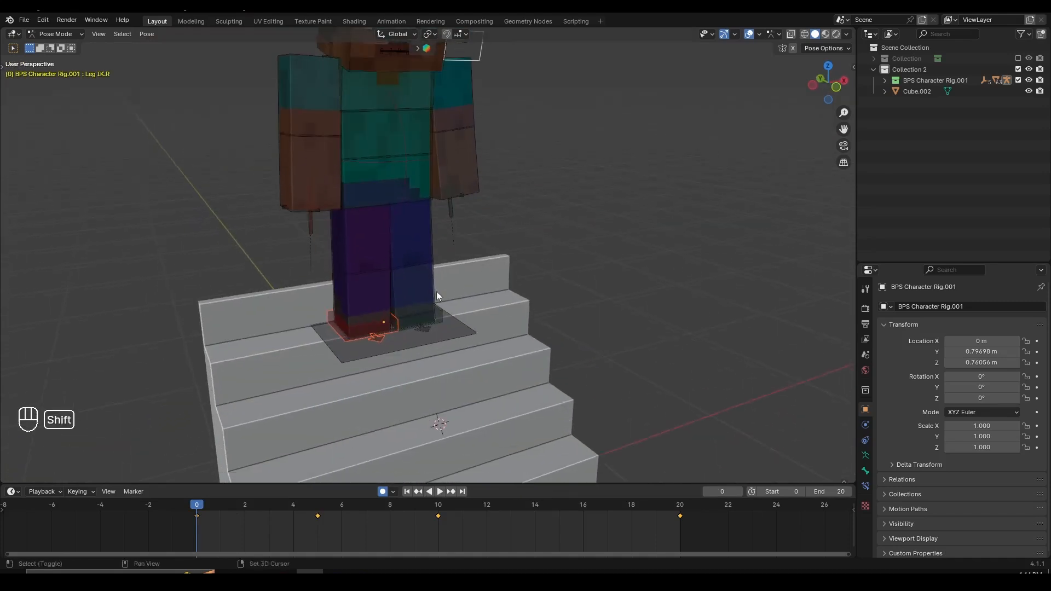
scroll(418, 519, up, 3)
middle_drag(357, 535, 378, 538)
key(space)
scroll(455, 379, down, 4)
middle_drag(456, 379, 544, 376)
scroll(544, 376, up, 4)
scroll(543, 375, down, 4)
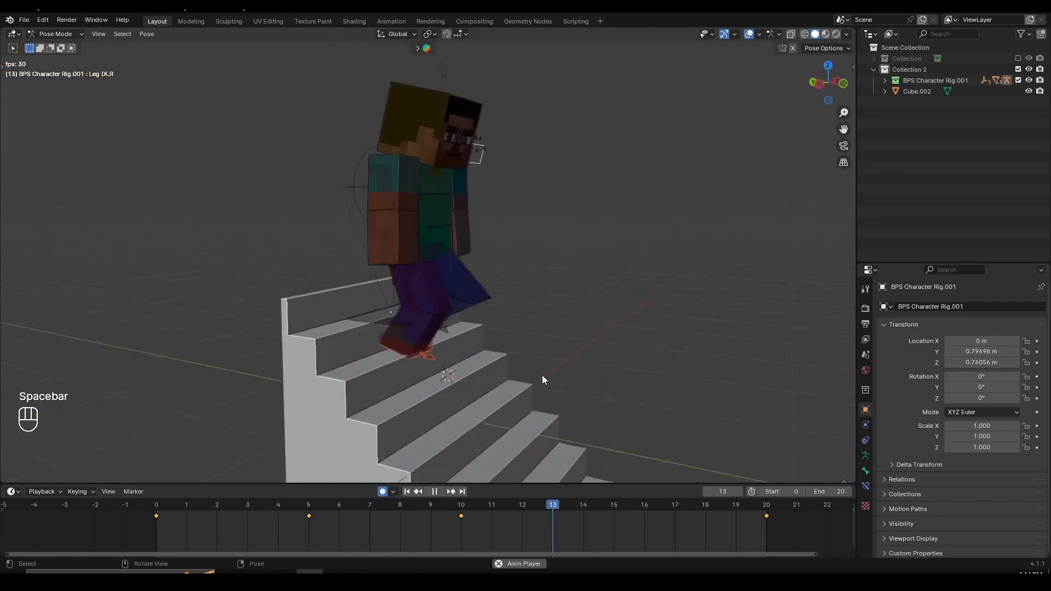
scroll(543, 375, up, 3)
scroll(543, 375, down, 3)
key(space)
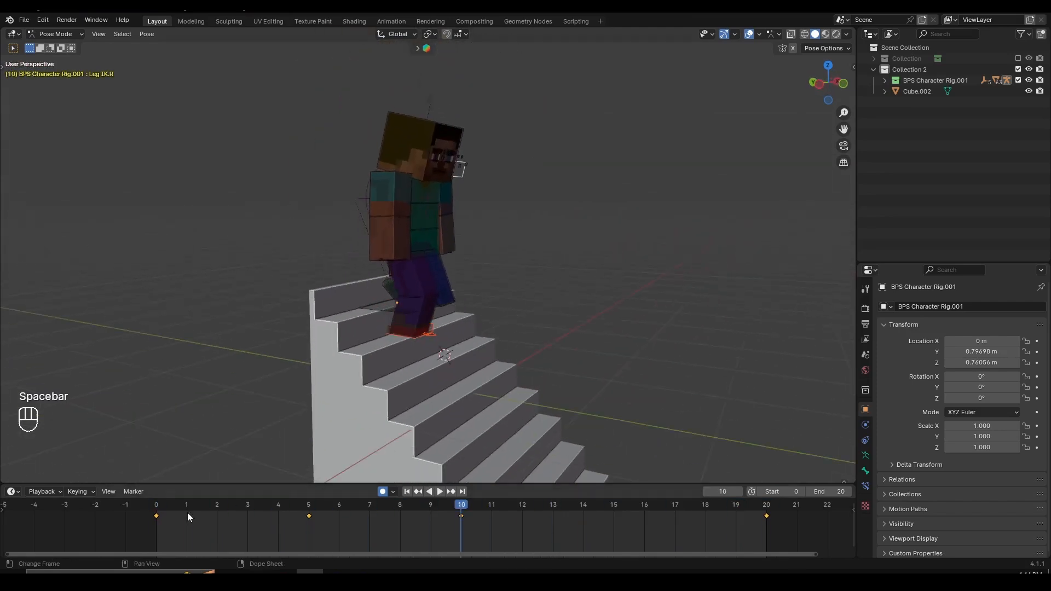
- Return to frame 0, try rotating the left upper arm, cancel it, and inspect both upper arm controls
click(158, 505)
middle_drag(416, 275, 372, 271)
click(362, 176)
scroll(436, 234, up, 4)
middle_drag(435, 234, 416, 237)
shift+middle_drag(416, 236, 438, 383)
drag(187, 511, 157, 511)
click(477, 236)
key(r)
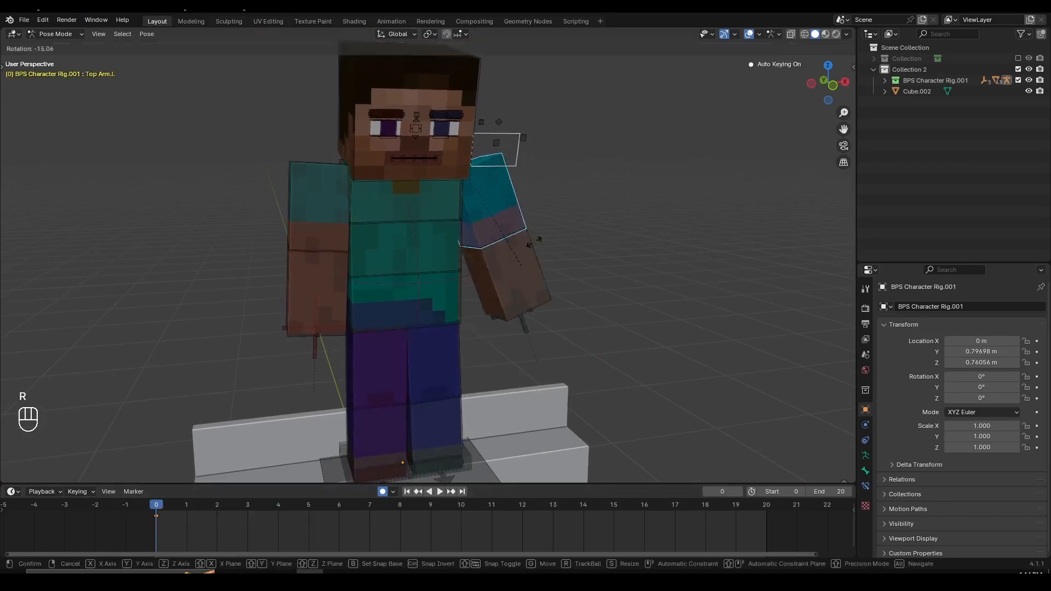
right_click(525, 322)
click(347, 208)
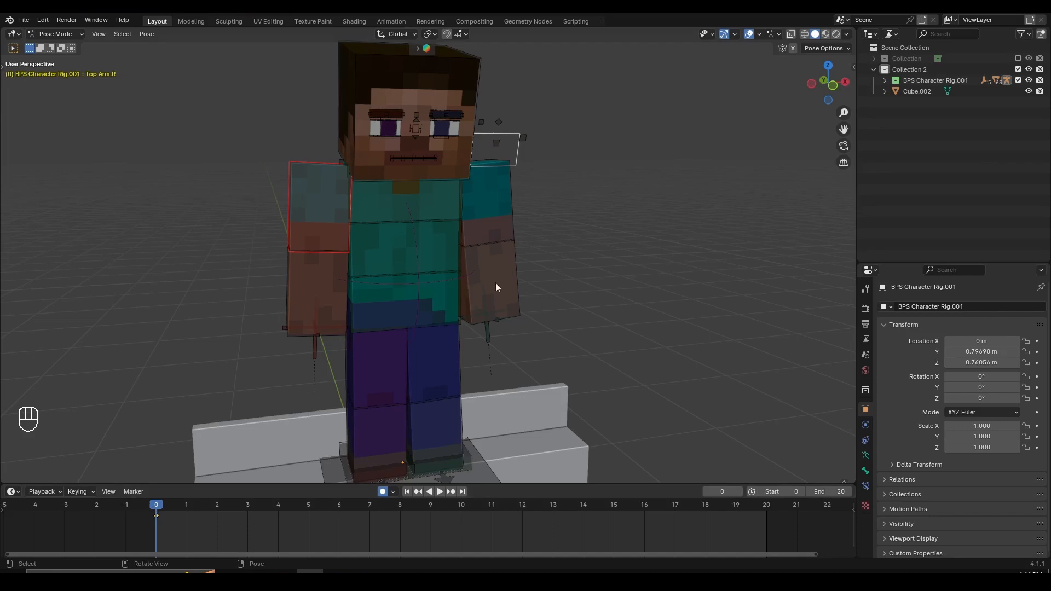
click(492, 221)
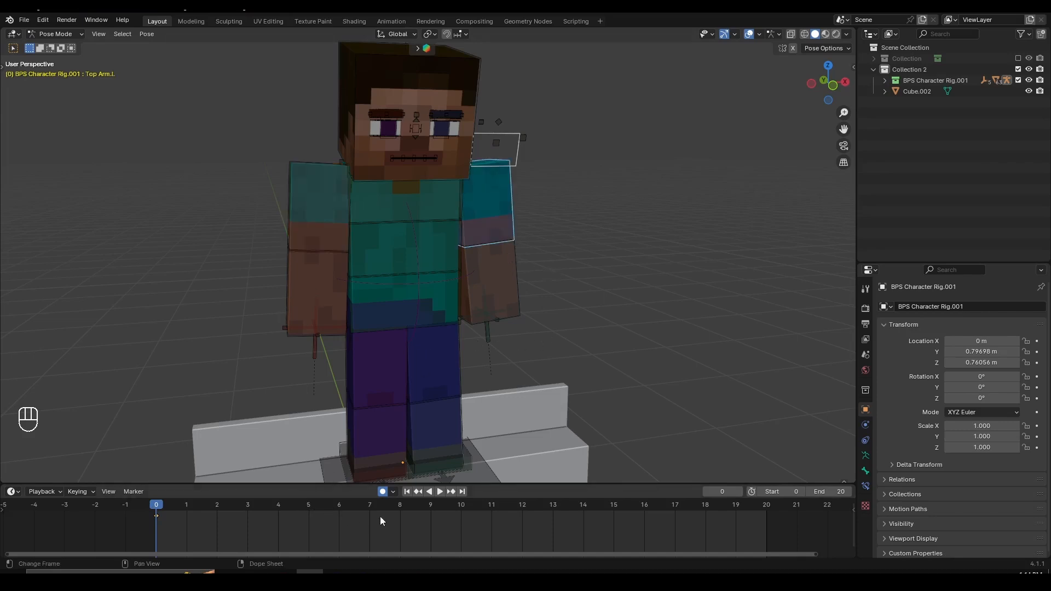
- At frame 10, rotate the left upper arm forward and bend the left lower arm forward
click(452, 510)
middle_drag(428, 404, 406, 209)
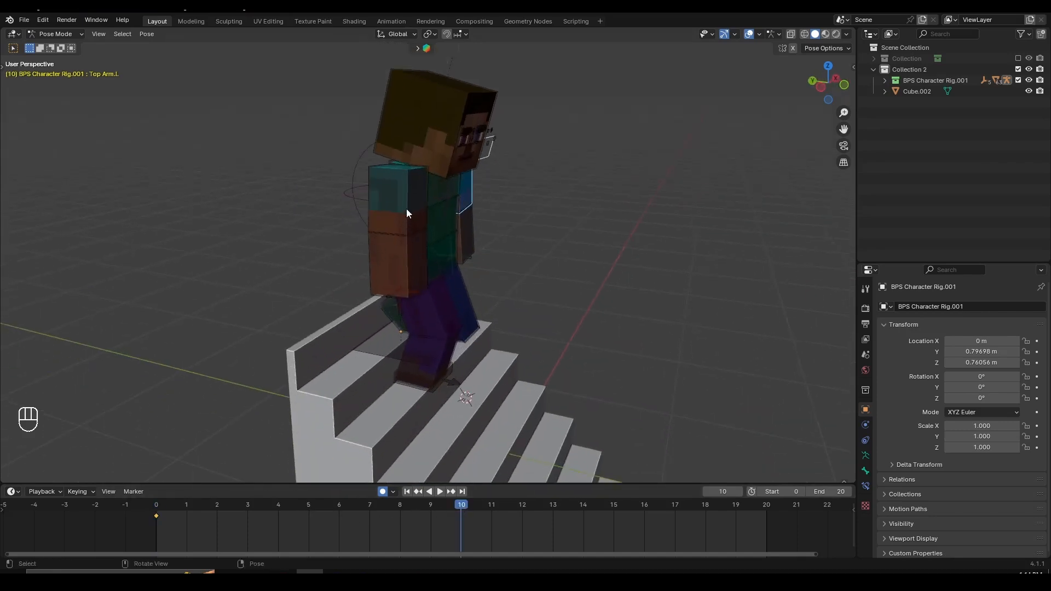
click(406, 209)
middle_drag(508, 350, 530, 343)
scroll(484, 346, up, 3)
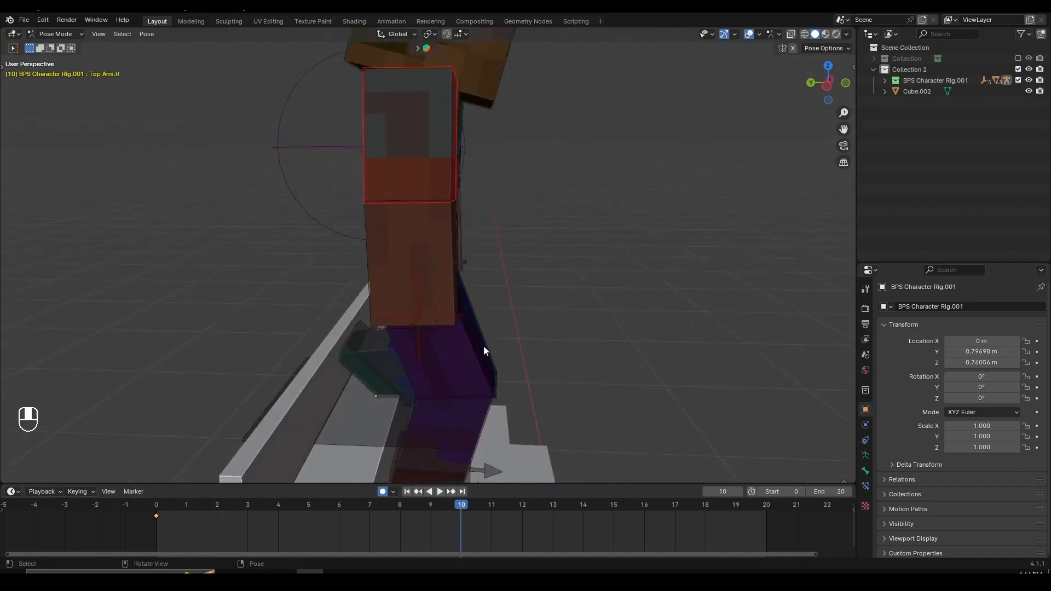
shift+middle_drag(463, 474, 556, 205)
click(447, 404)
key(g)
click(578, 114)
key(r)
click(540, 297)
click(462, 170)
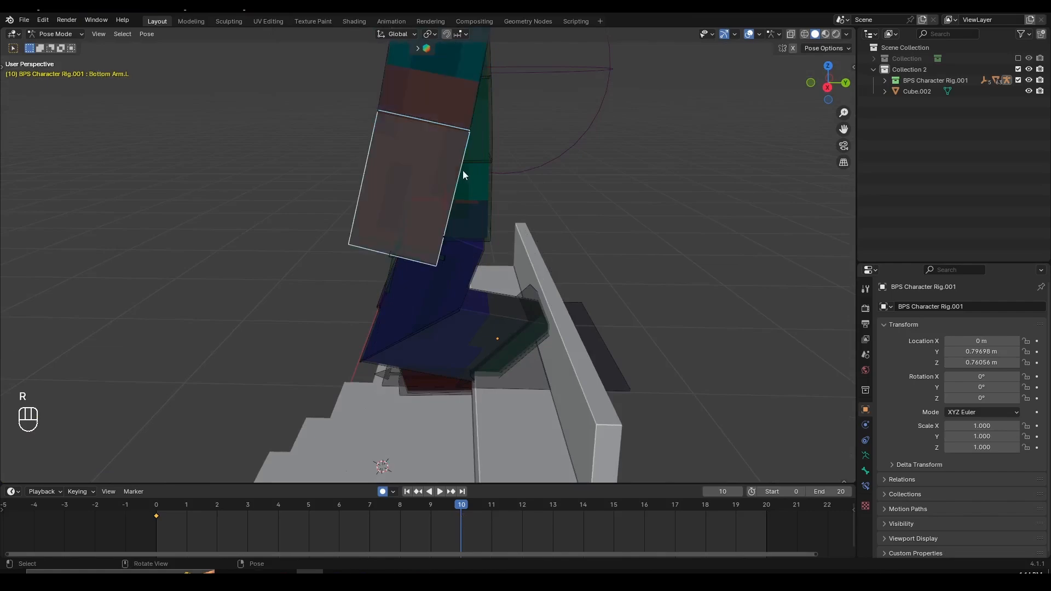
key(r)
click(529, 278)
- Rotate the right upper arm backward at frame 10 and adjust the bend of the right lower arm
scroll(350, 222, down, 2)
middle_drag(346, 222, 416, 183)
click(364, 136)
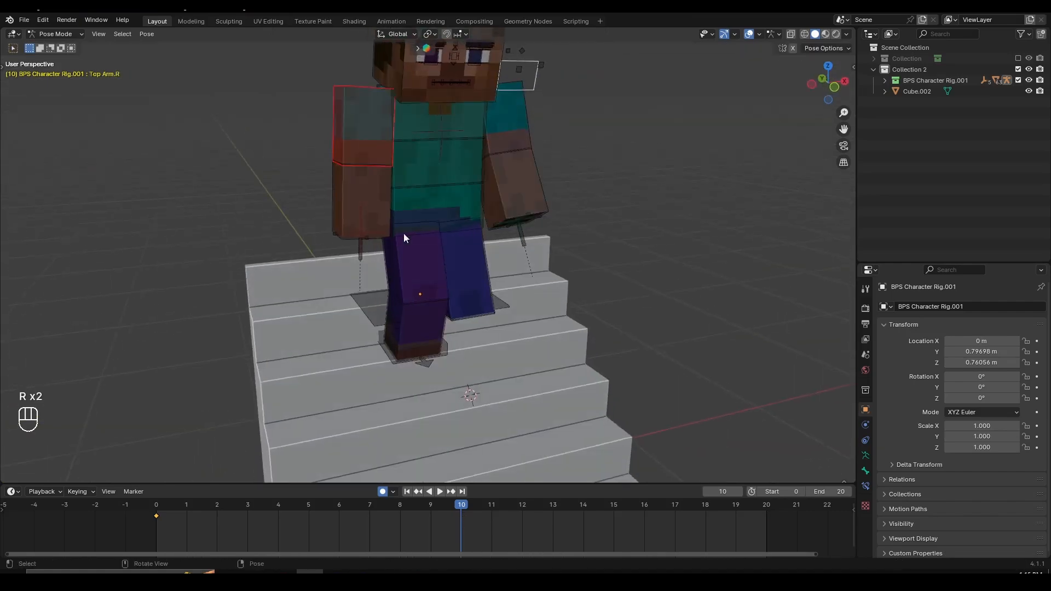
middle_drag(403, 232, 520, 243)
key(r)
click(474, 285)
click(398, 209)
key(r)
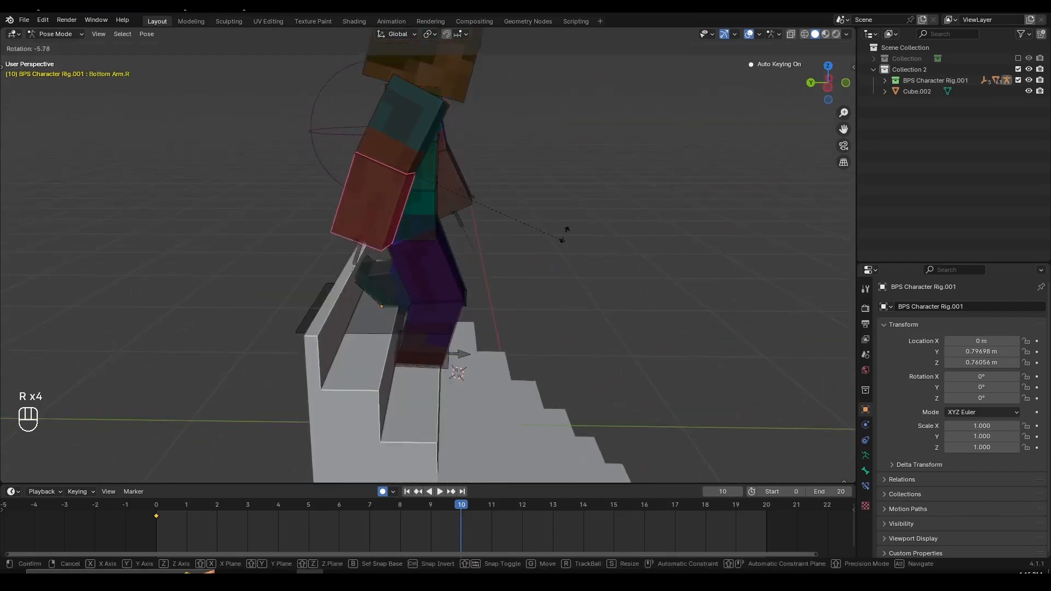
click(555, 217)
- Refine the right upper arm's backward swing at frame 10
click(428, 123)
key(r)
click(540, 239)
middle_drag(540, 239, 438, 232)
scroll(493, 239, up, 2)
key(r)
click(469, 246)
key(r)
click(592, 252)
- Select the left lower arm and increase its forward bend at frame 10
click(351, 180)
key(r)
click(465, 217)
middle_drag(578, 240, 526, 236)
key(r)
click(528, 202)
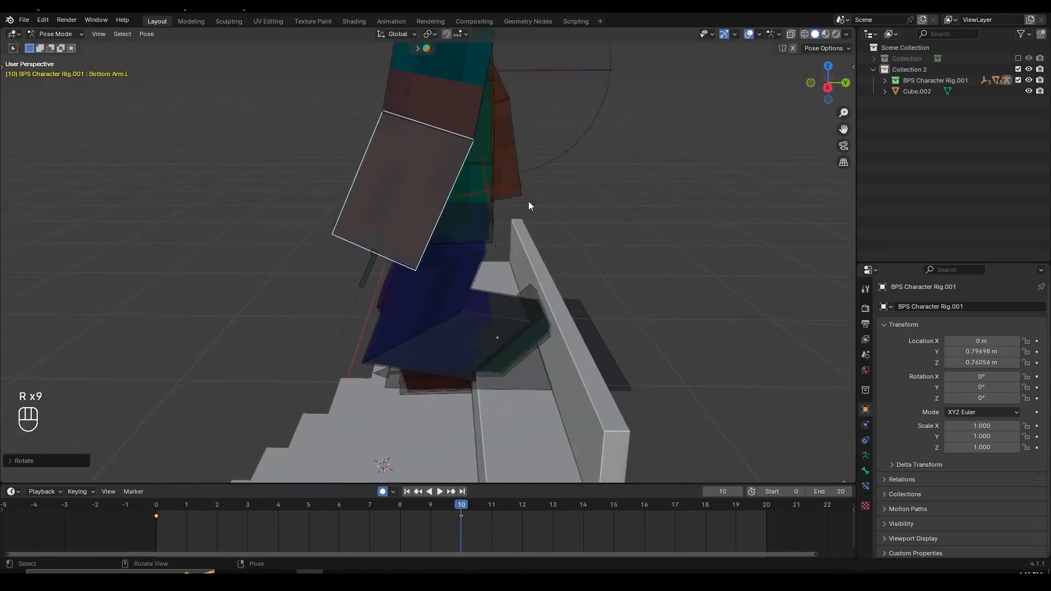
- Select the left upper arm, try a different rotation at frame 10, and undo it
click(474, 110)
click(474, 110)
scroll(599, 169, down, 4)
key(r)
click(512, 244)
middle_drag(301, 265, 252, 284)
key(ctrl+z)
scroll(252, 285, up, 4)
key(r)
right_click(336, 317)
middle_drag(336, 316, 547, 317)
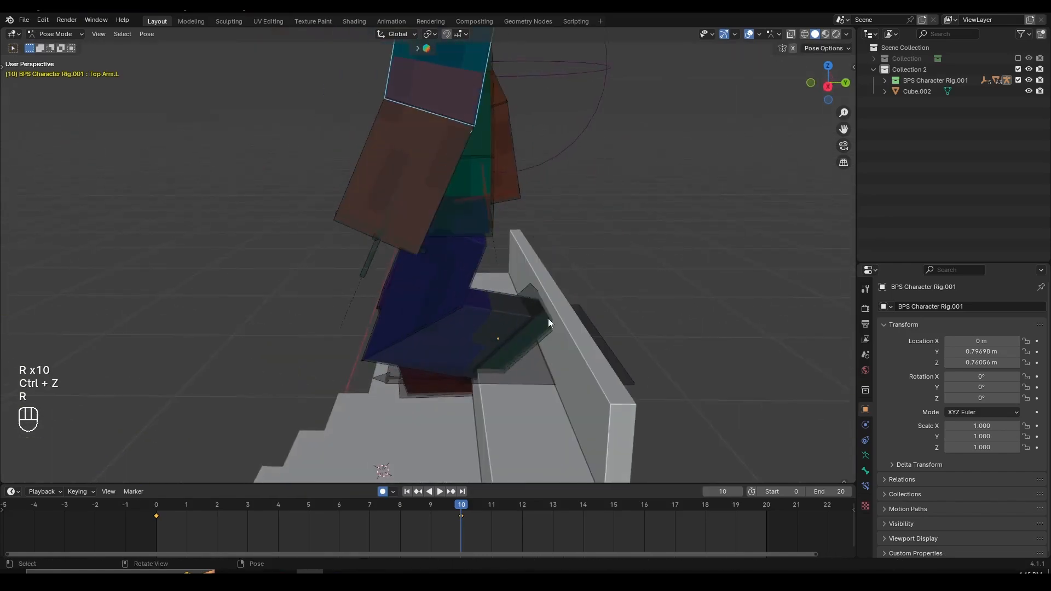
- Fine-tune the left upper arm's rotation at frame 10 and check the arm pose from the front
key(r)
click(562, 312)
key(r)
click(539, 323)
middle_drag(262, 327, 395, 330)
middle_drag(446, 233, 534, 290)
middle_drag(533, 290, 499, 304)
scroll(495, 323, down, 5)
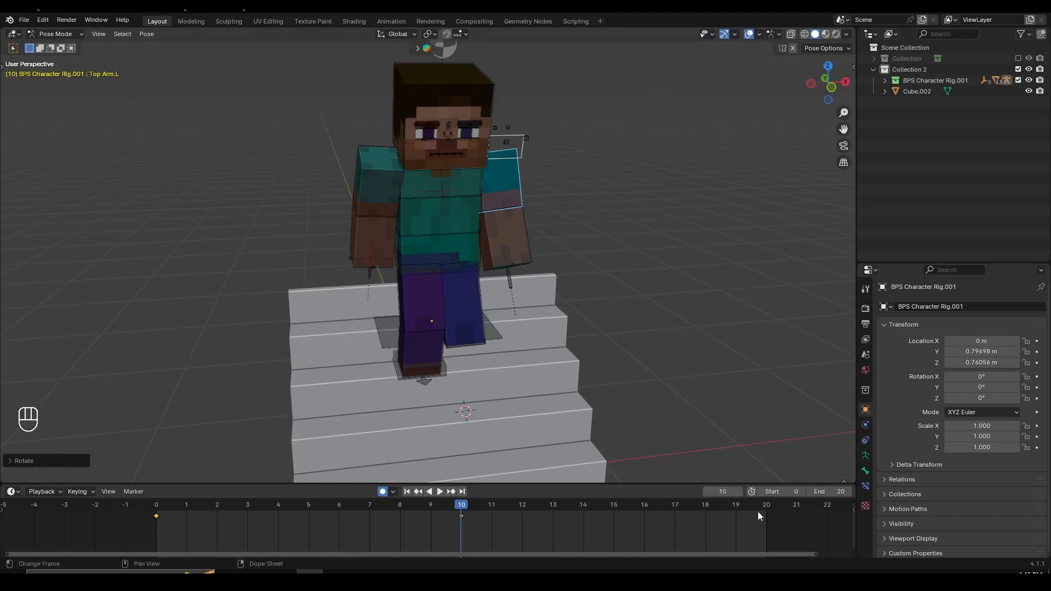
- Select the upper and lower segments of both arms and insert Location & Rotation keyframes at frame 10
click(760, 511)
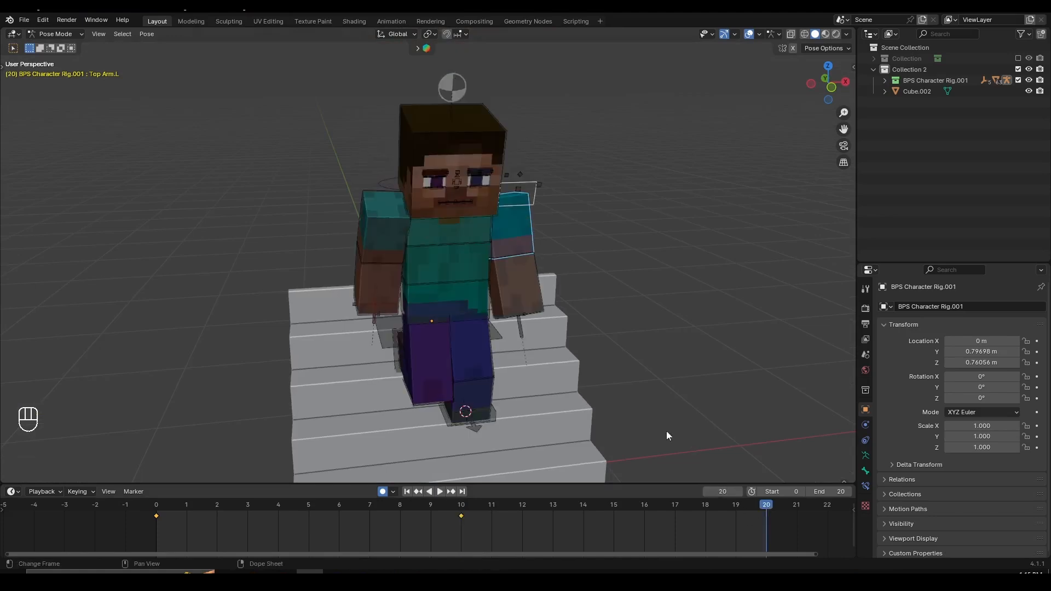
click(461, 505)
middle_drag(461, 449, 458, 302)
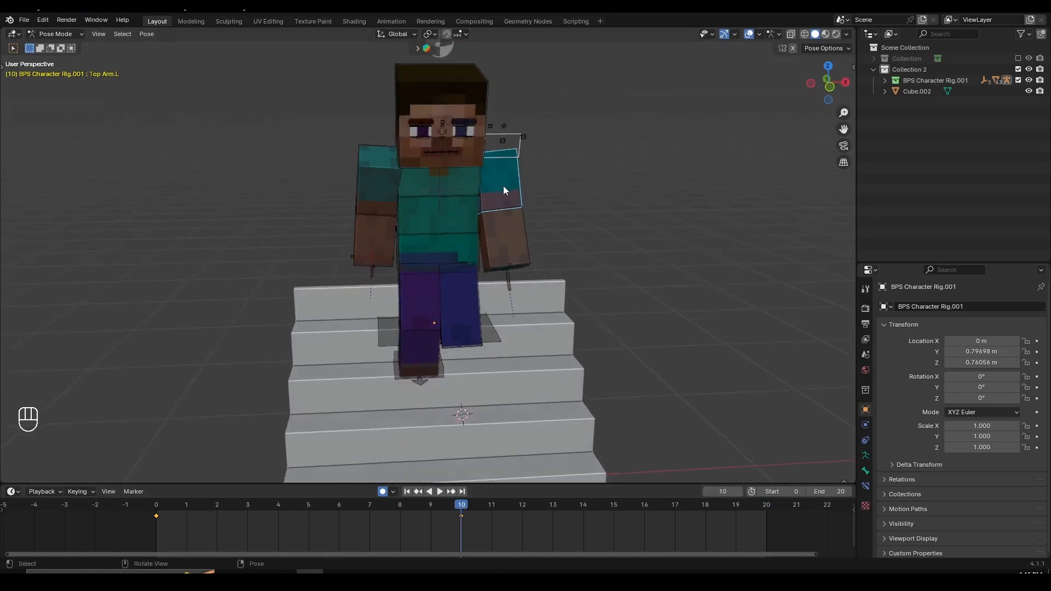
shift+click(513, 227)
shift+click(358, 229)
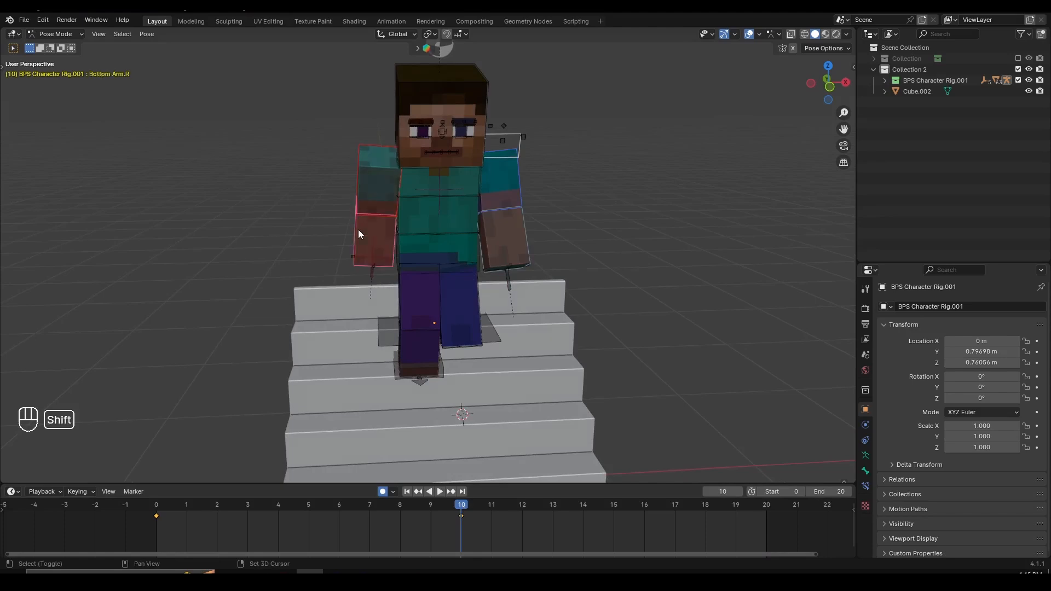
scroll(398, 182, up, 4)
shift+middle_drag(399, 186, 329, 201)
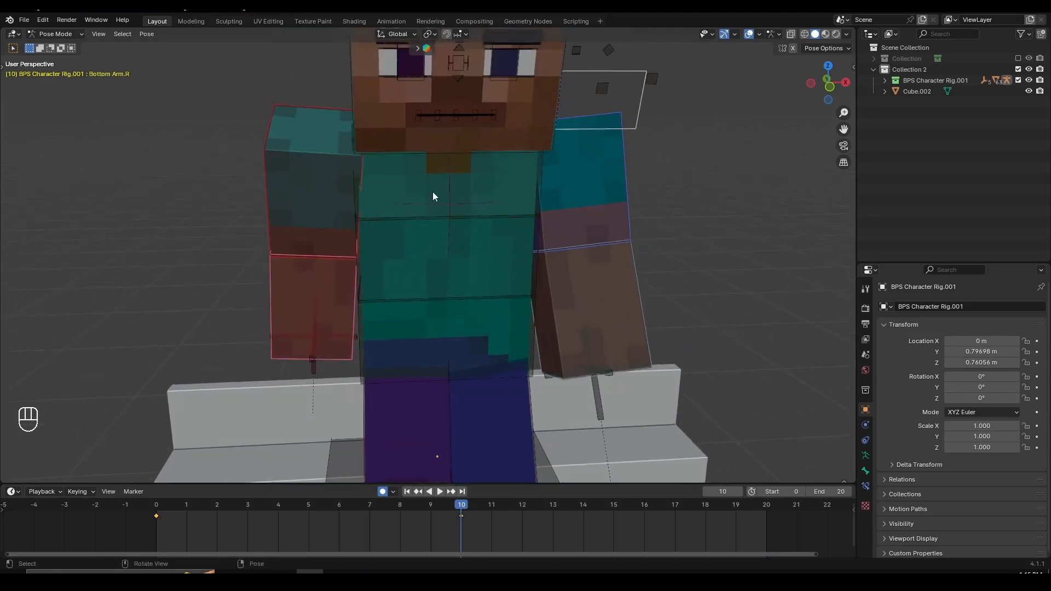
middle_drag(447, 321, 495, 325)
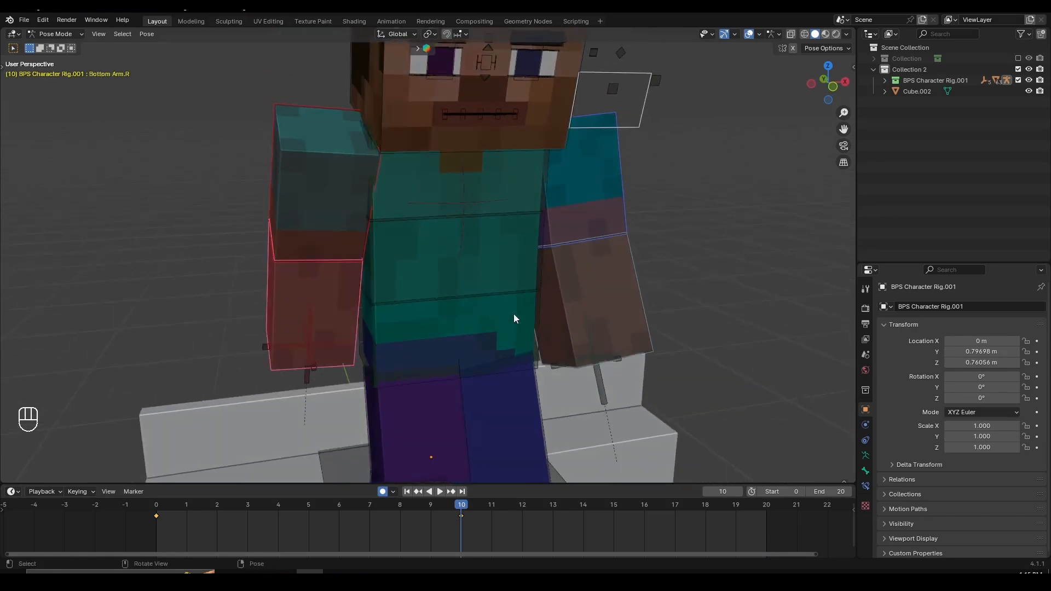
key(i)
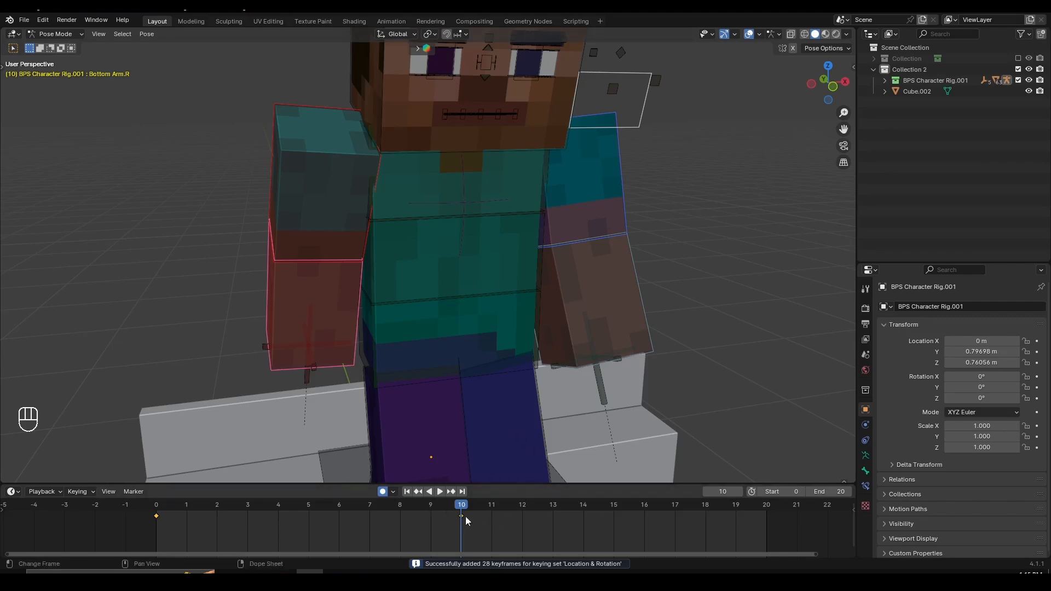
- Copy the keyframes of both arms at frame 10 and paste them flipped at frame 20
drag(464, 513, 474, 511)
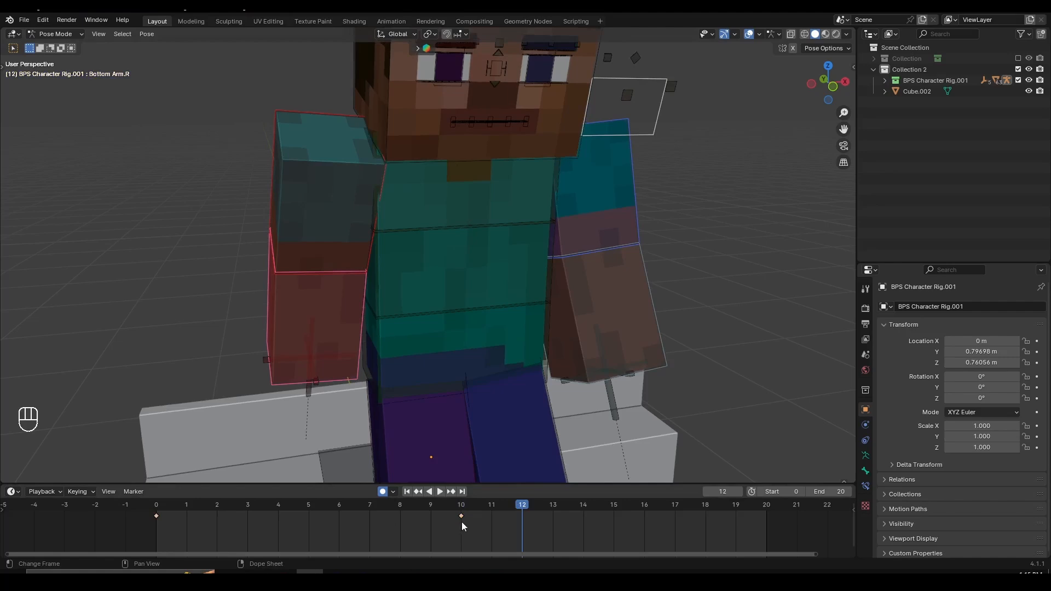
click(460, 517)
click(462, 505)
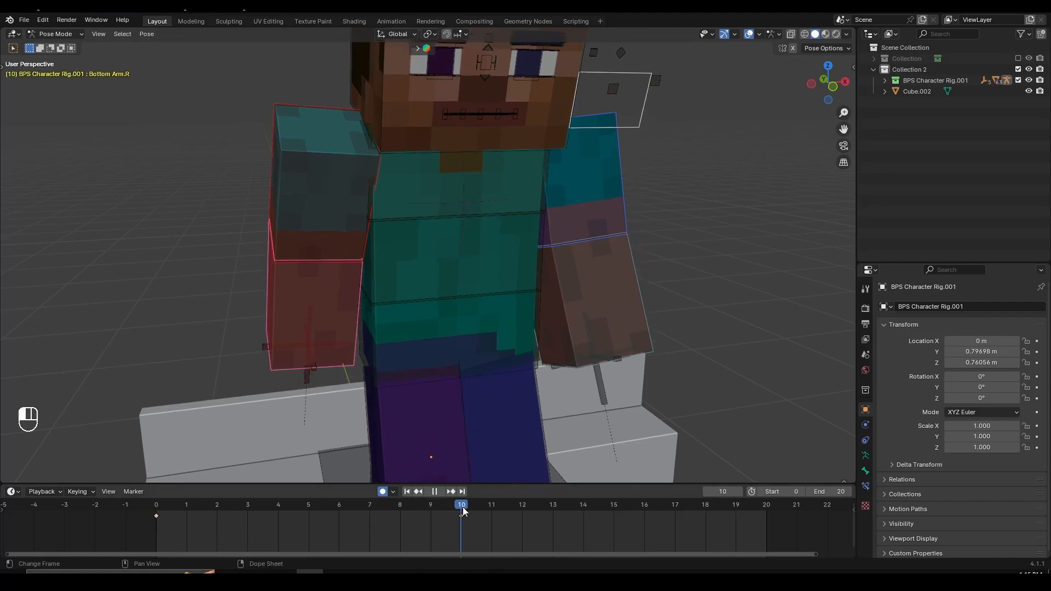
key(ctrl+c)
scroll(286, 93, down, 3)
drag(514, 507, 760, 520)
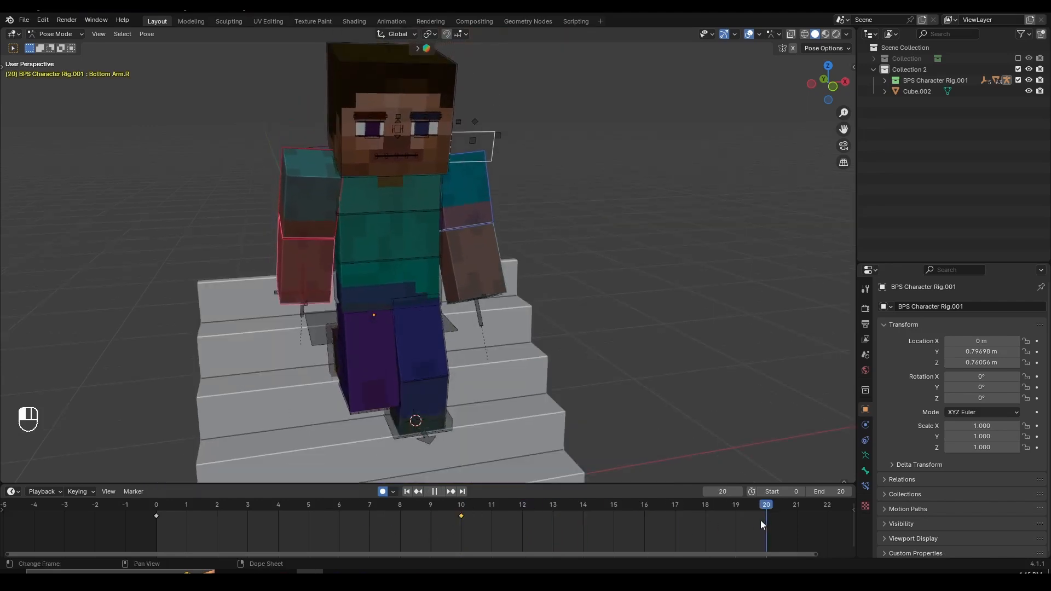
shift+middle_drag(568, 406, 581, 396)
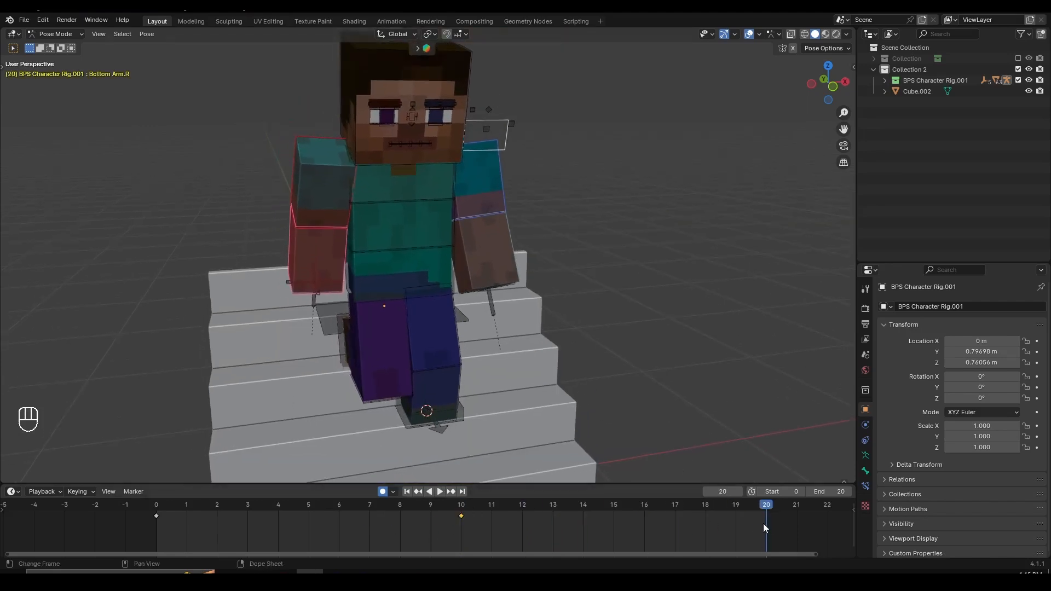
key(ctrl+shift+v)
- Play and scrub through the walk up to frame 20 to check the mirrored arm swing
middle_drag(595, 365, 551, 319)
key(space)
scroll(558, 329, down, 2)
scroll(481, 330, up, 1)
key(space)
scroll(711, 528, down, 2)
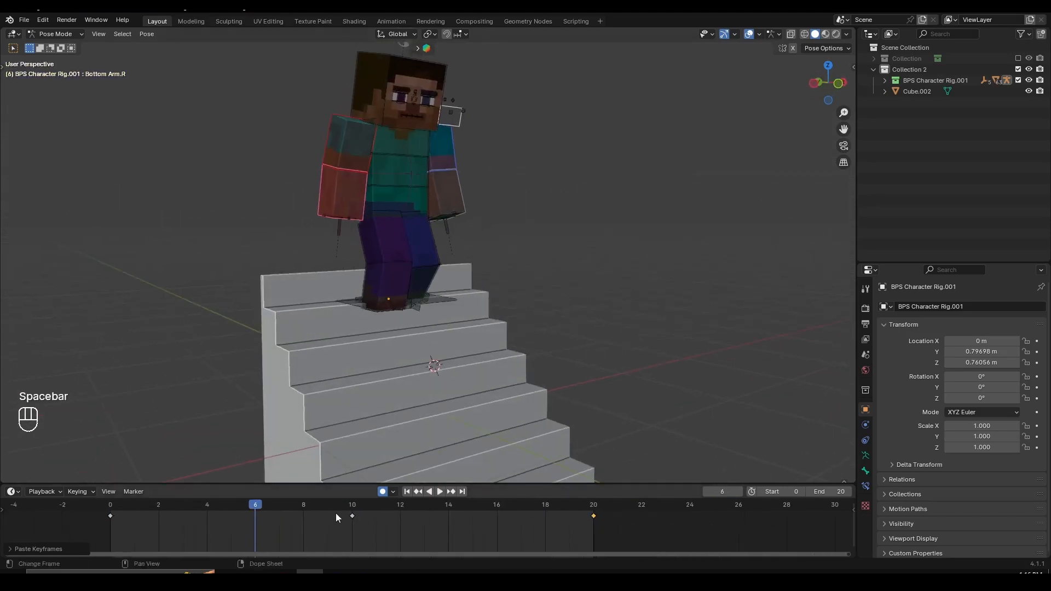
drag(336, 513, 649, 525)
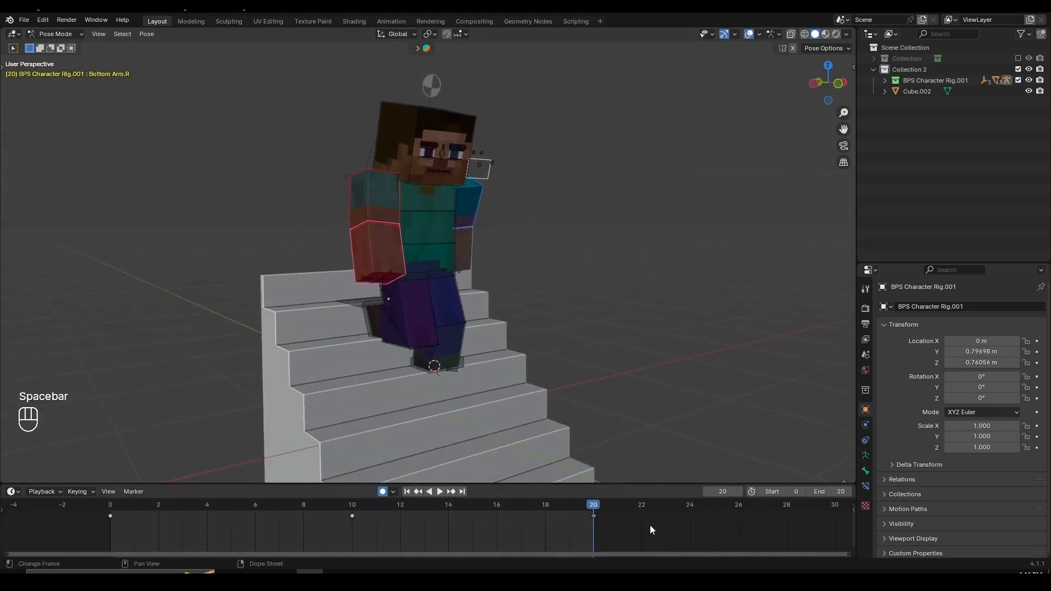
middle_drag(834, 518, 740, 514)
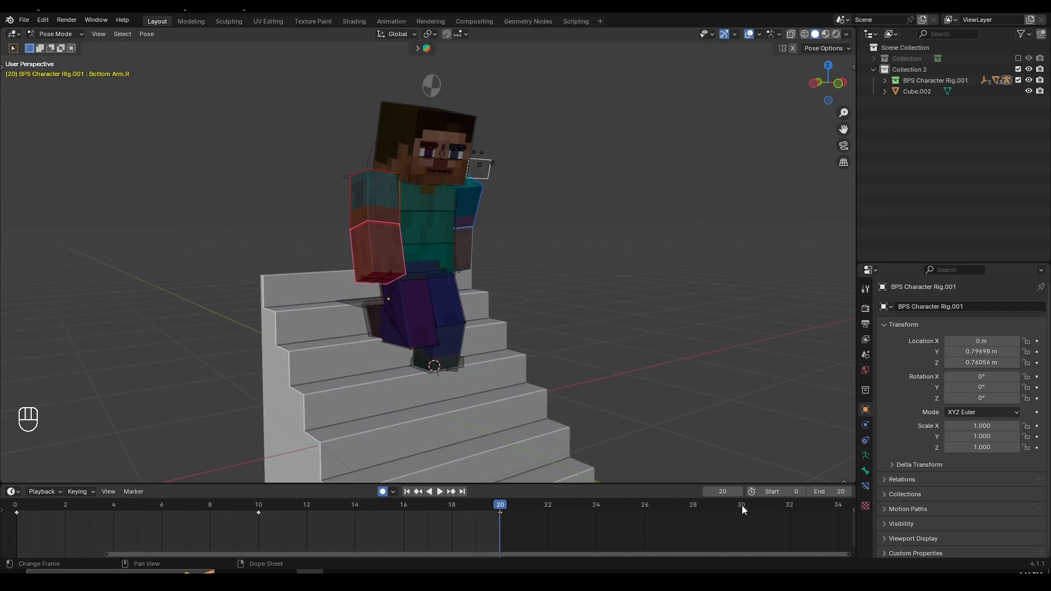
click(742, 510)
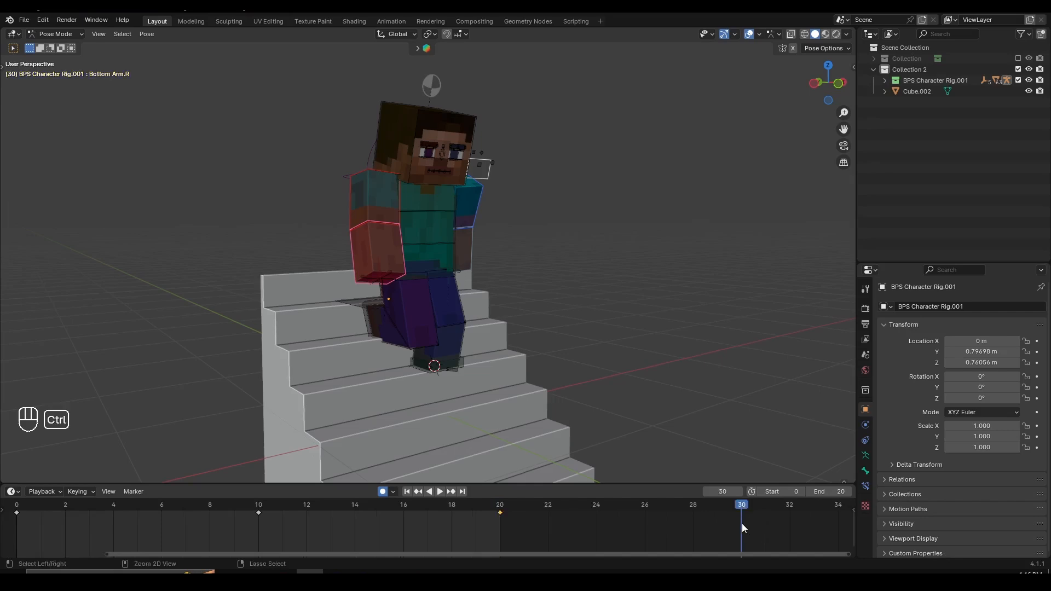
key(ctrl+v)
scroll(742, 524, down, 4)
middle_drag(743, 524, 584, 526)
click(641, 506)
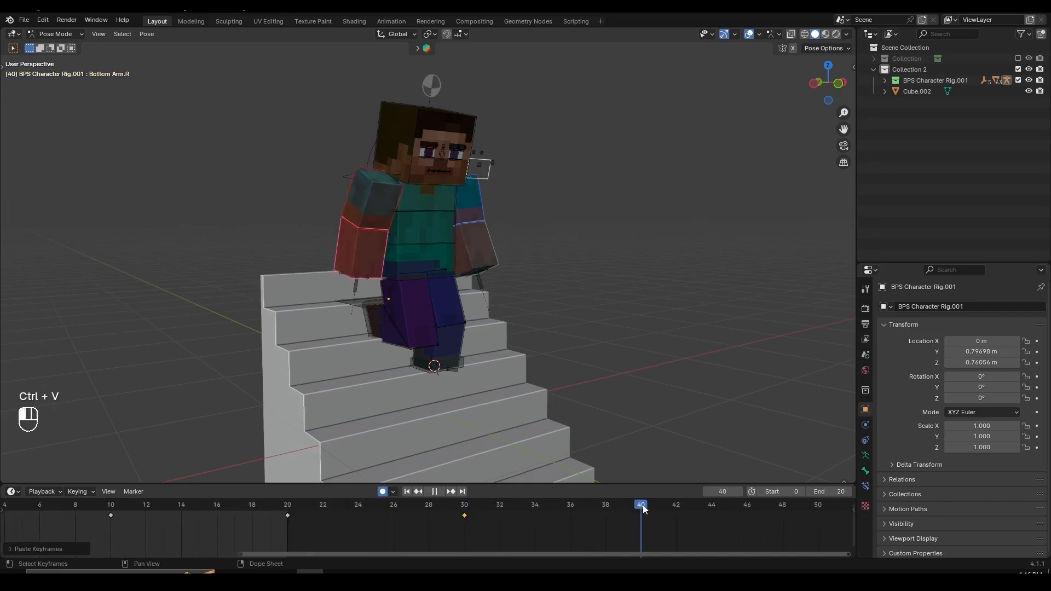
key(ctrl+shift+v)
key(ctrl+z)
key(ctrl+z)
key(ctrl+z)
key(ctrl+z)
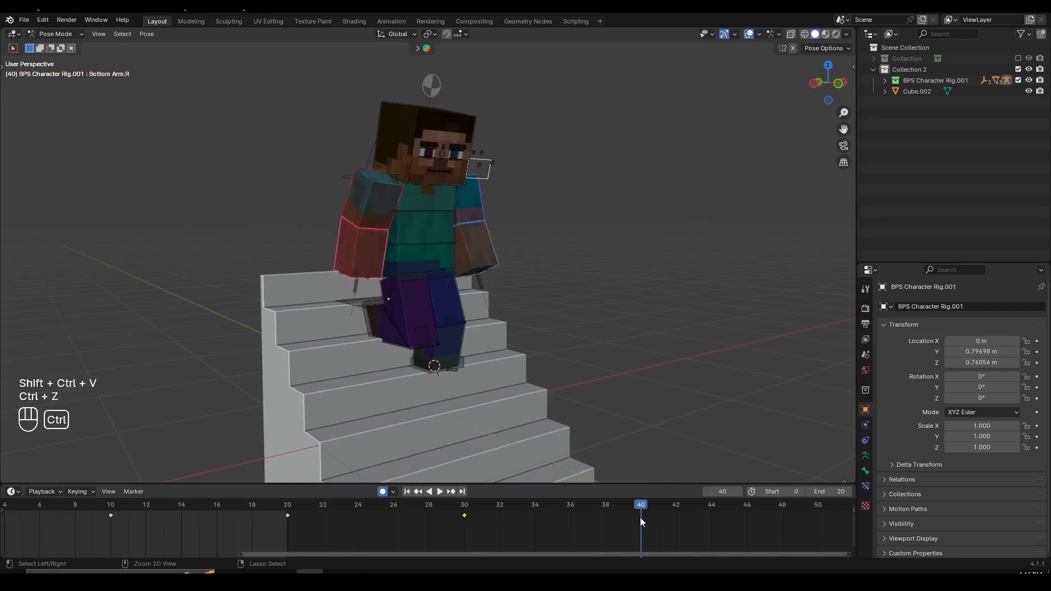
- Select the Torso bone and go to frame 10
middle_drag(592, 453, 508, 408)
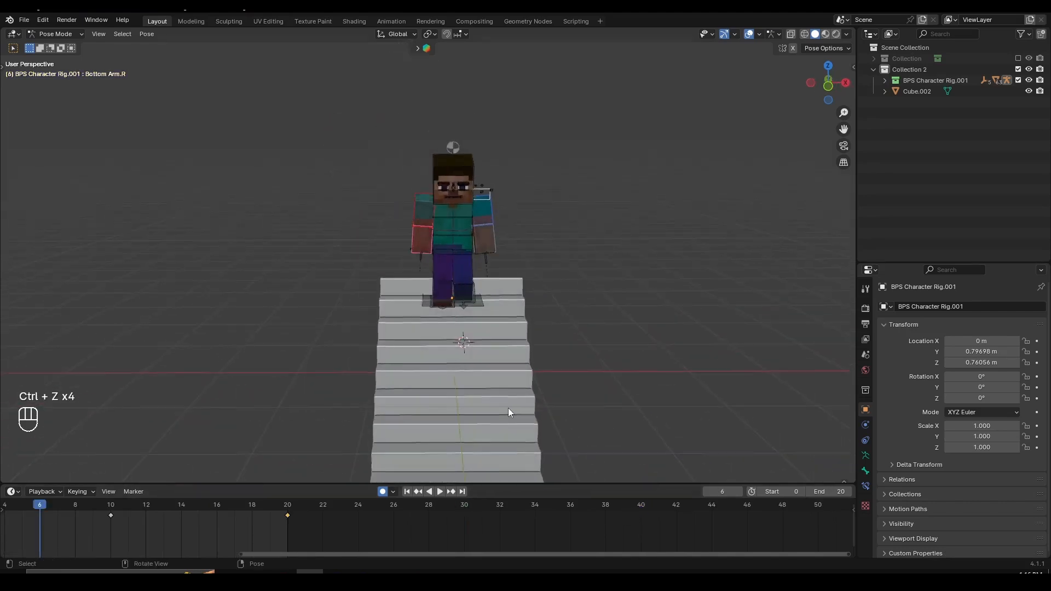
scroll(509, 383, up, 3)
shift+middle_drag(514, 242, 492, 310)
click(478, 255)
scroll(469, 323, up, 6)
scroll(476, 389, down, 5)
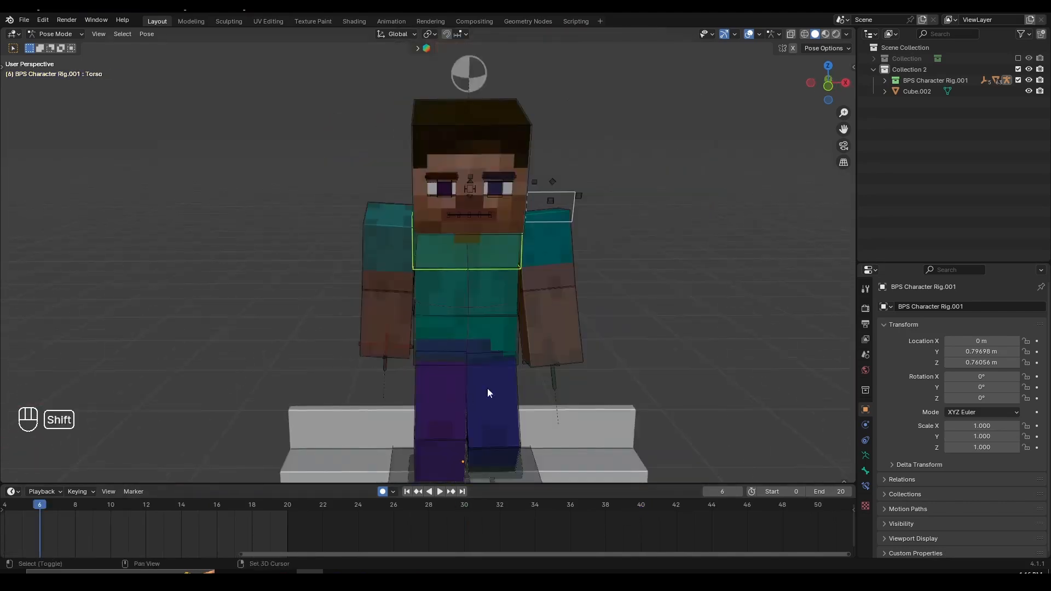
ctrl+scroll(169, 518, left, 8)
click(363, 511)
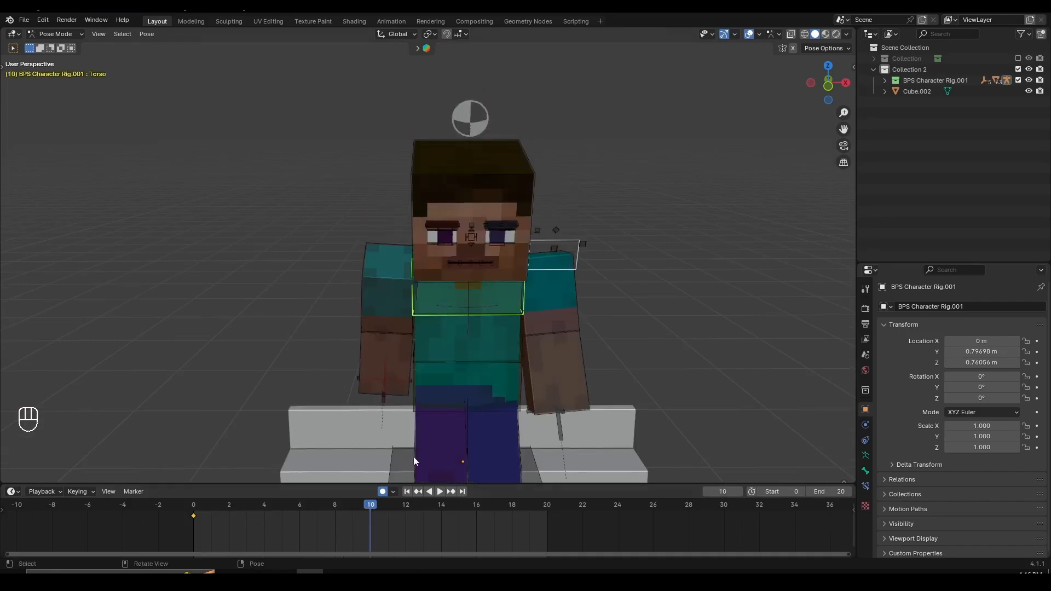
middle_drag(413, 457, 415, 341)
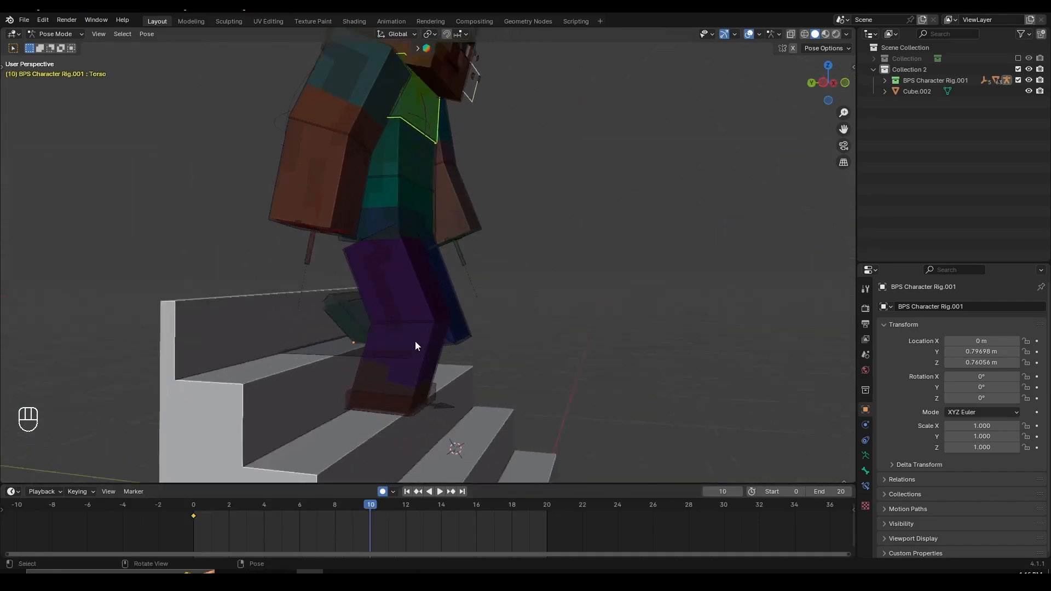
scroll(397, 459, up, 4)
click(436, 466)
key(g)
click(517, 418)
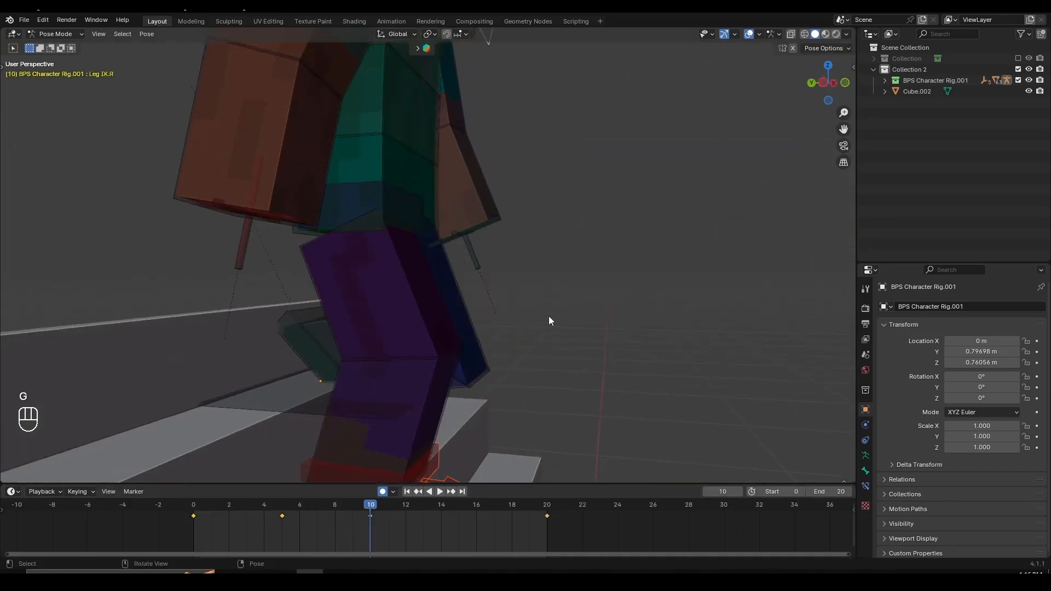
- Select the Torso bone and rotate it slightly around the global Z axis at frame 10
middle_drag(548, 317, 473, 424)
click(449, 187)
middle_drag(449, 189, 570, 293)
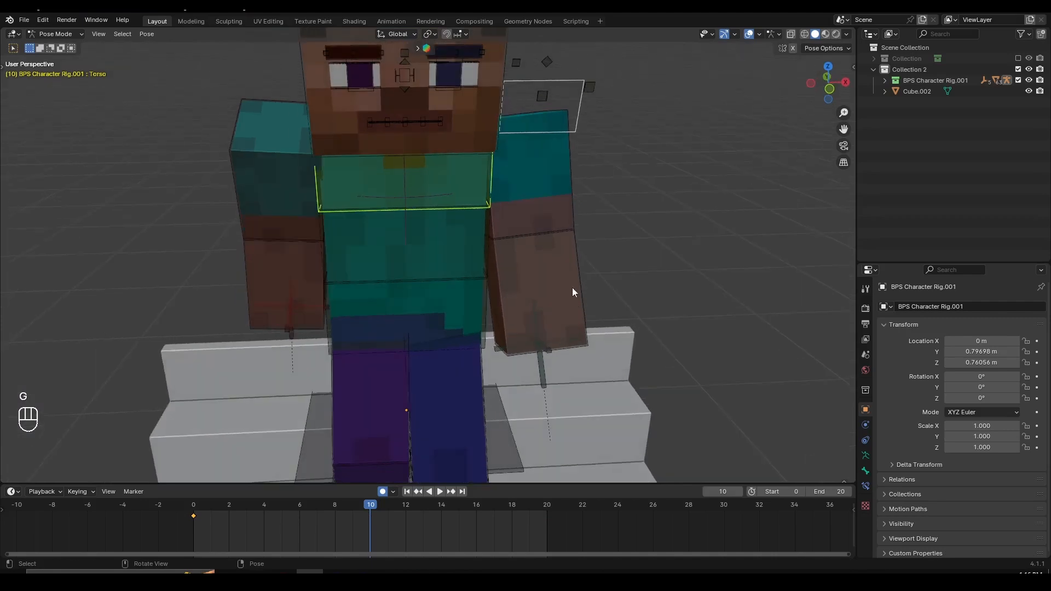
key(r)
click(652, 338)
key(r)
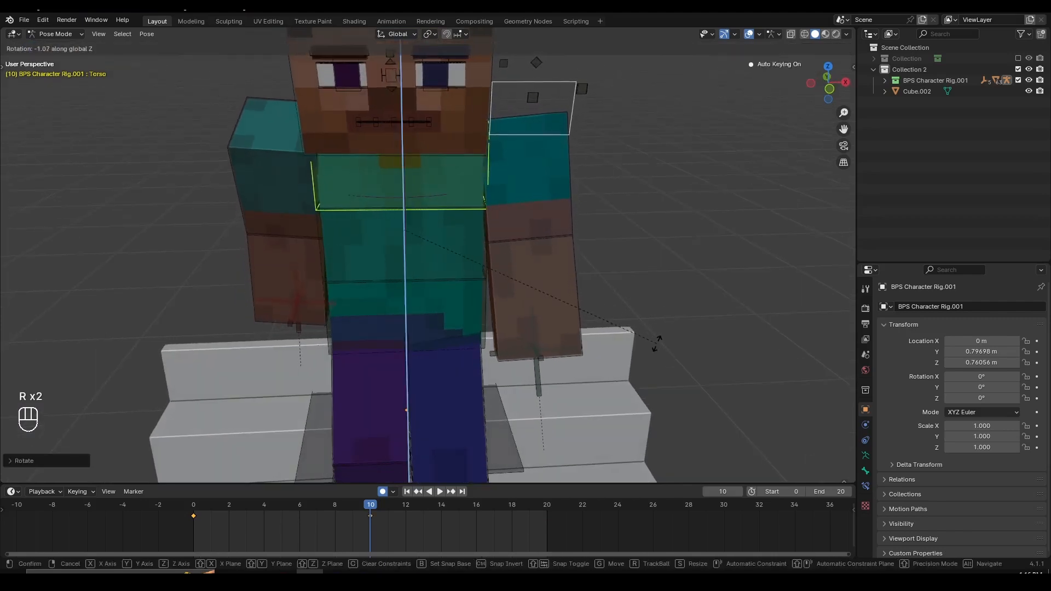
click(657, 351)
- Rotate the Hip bone about 6° around the global Z axis at frame 10
click(470, 272)
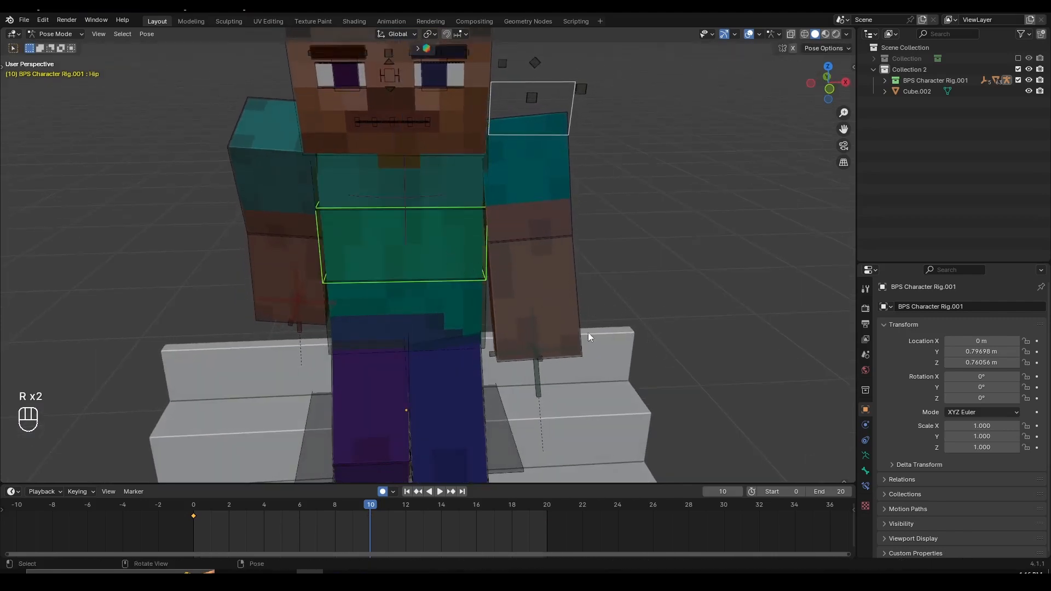
middle_drag(588, 333, 548, 307)
key(r)
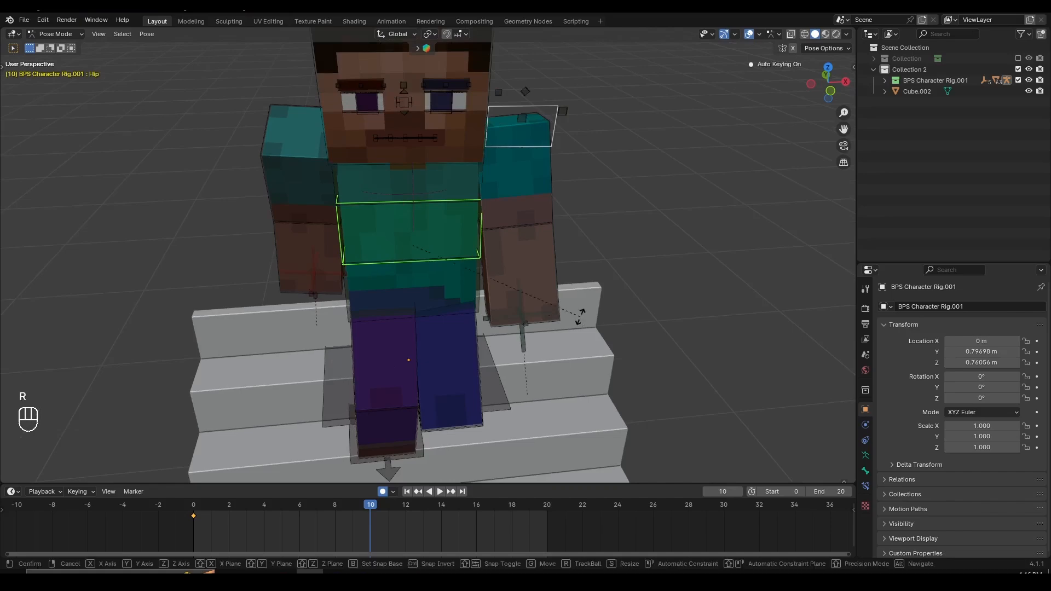
key(z)
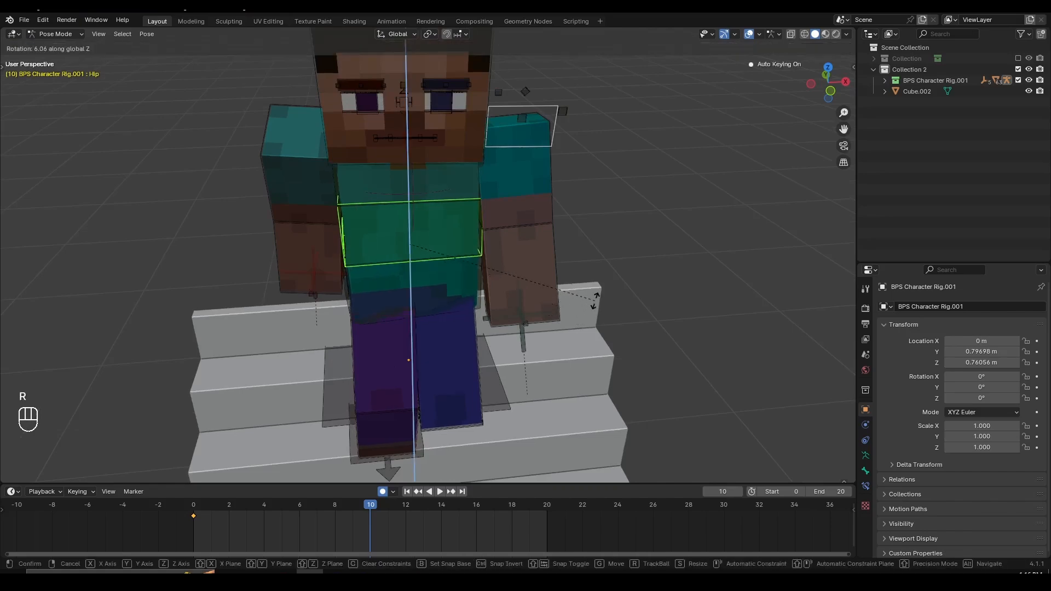
click(596, 300)
- Fine-tune the Hip bone's rotation around the global Z axis at frame 10
mouse_move(549, 308)
middle_down()
mouse_move(573, 297)
mouse_move(540, 300)
middle_up()
scroll(539, 300, up, 2)
key(r)
key(z)
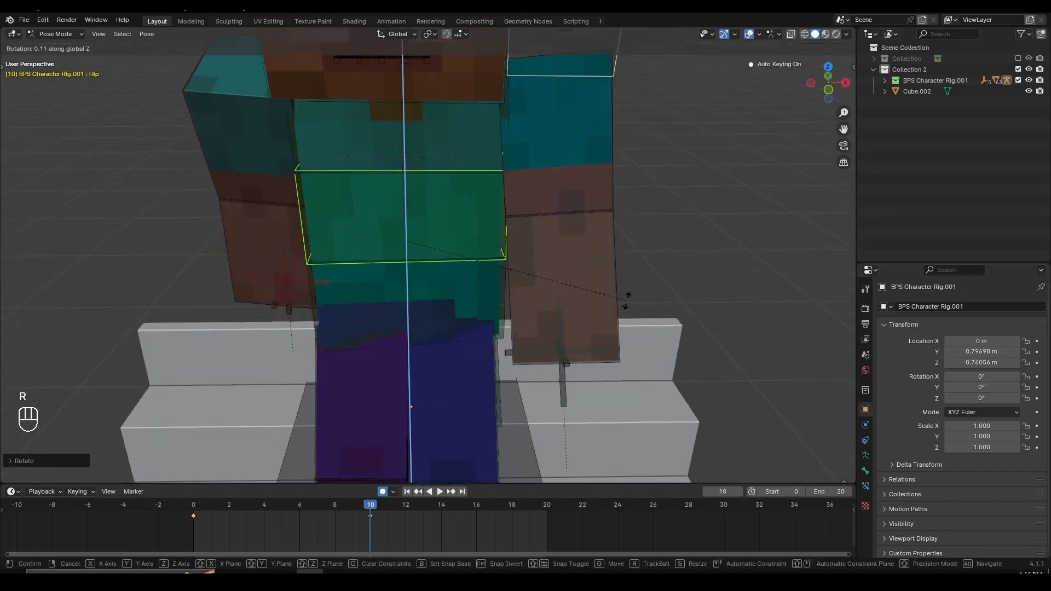
click(627, 300)
scroll(537, 276, down, 2)
middle_drag(508, 265, 500, 250)
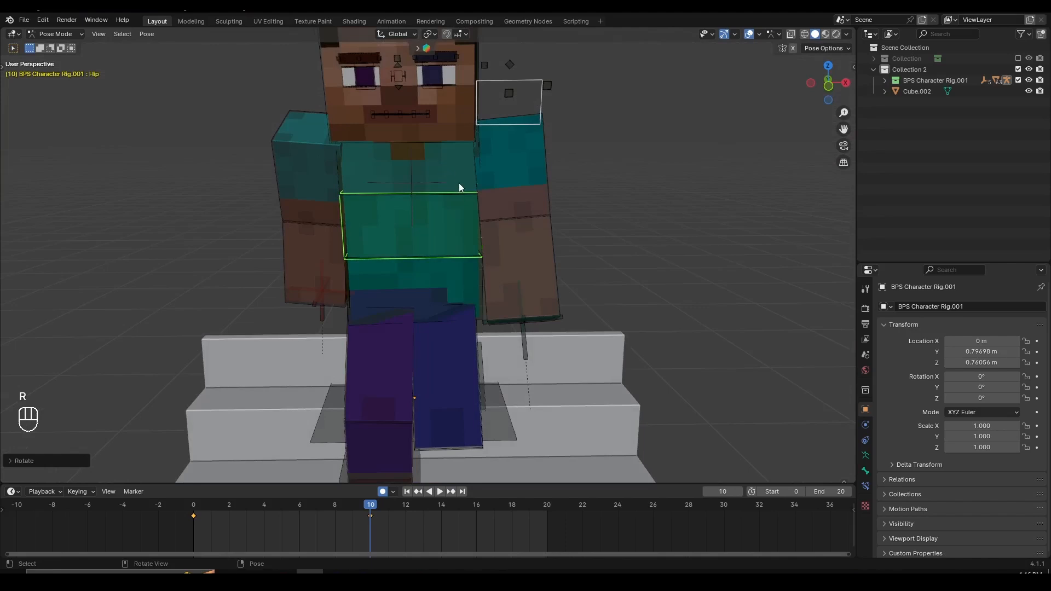
click(454, 171)
shift+click(454, 221)
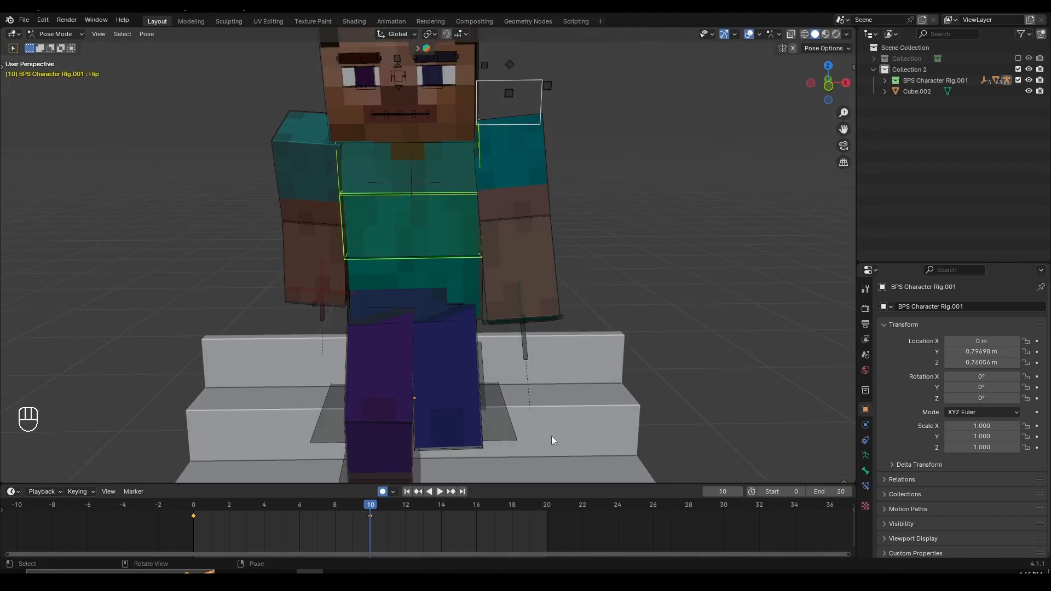
click(547, 506)
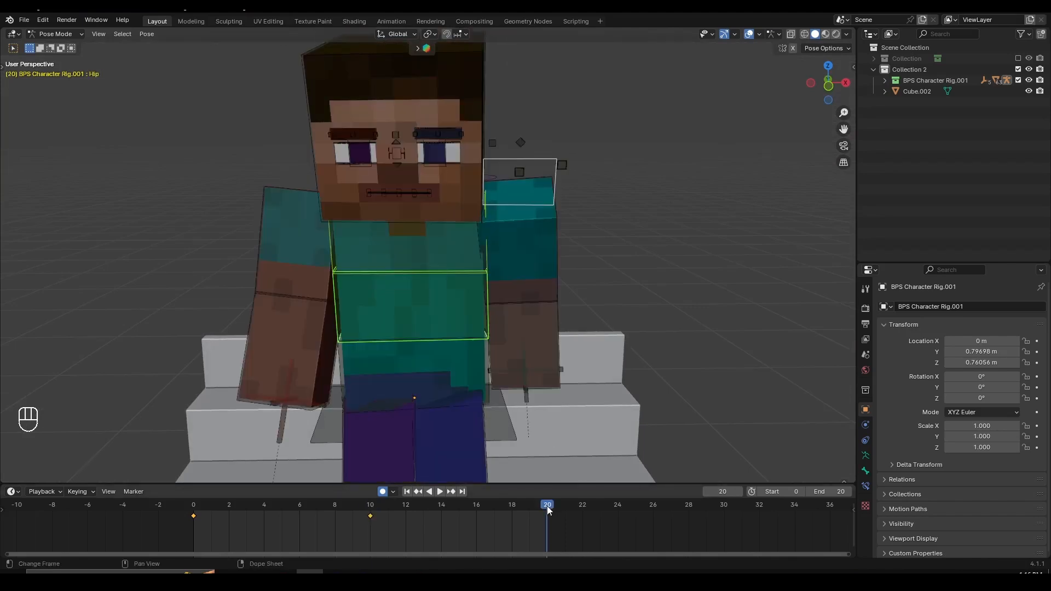
click(444, 259)
scroll(477, 255, down, 1)
middle_drag(476, 255, 556, 323)
key(r)
key(z)
click(551, 295)
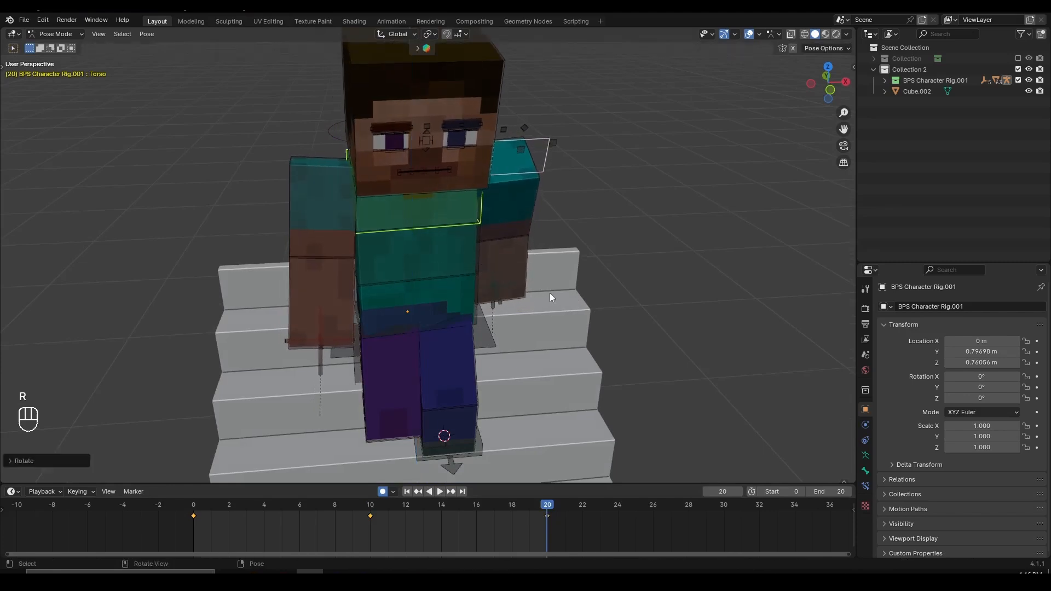
click(464, 253)
key(r)
click(685, 333)
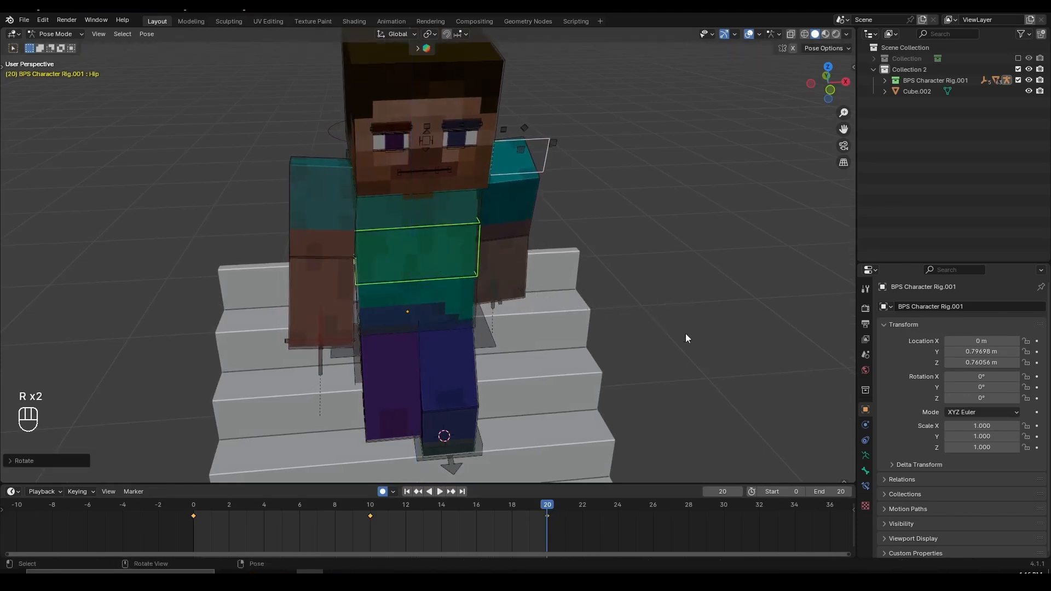
key(ctrl+z)
key(ctrl+z)
key(ctrl+z)
key(ctrl+z)
- Copy the Torso and Hip keyframes at frame 10, paste them flipped at frame 20, and play back the walk
click(372, 507)
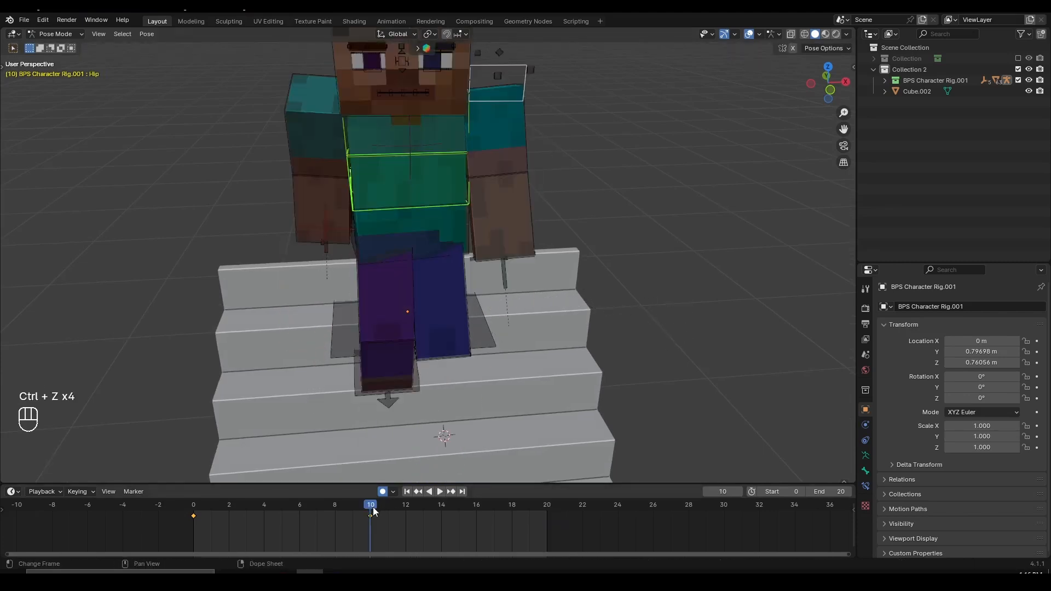
shift+middle_drag(439, 218, 441, 257)
key(a)
key(a)
click(447, 214)
shift+click(450, 183)
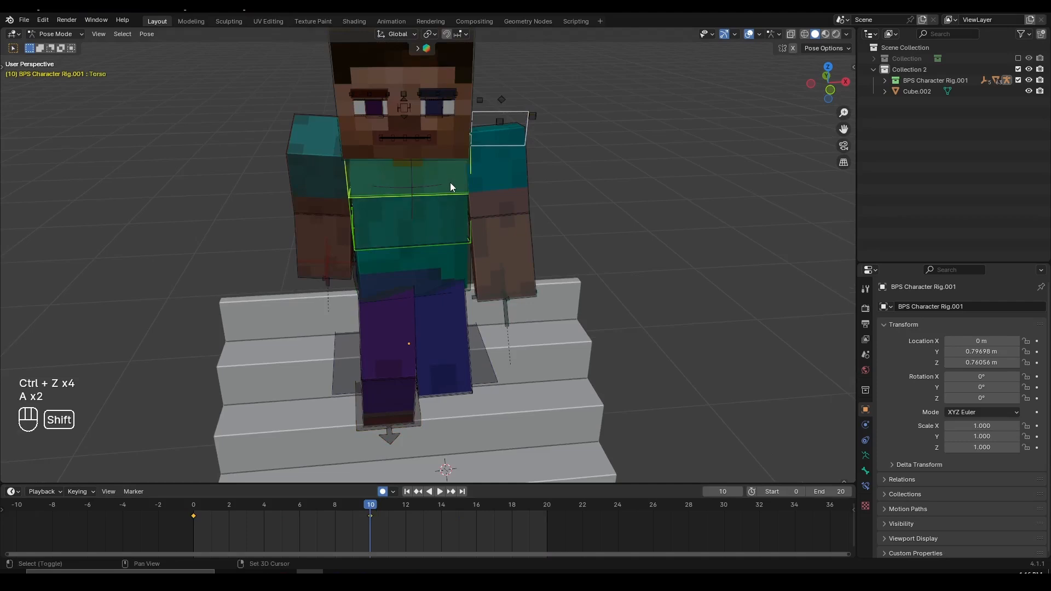
middle_drag(380, 517, 411, 523)
scroll(410, 524, up, 2)
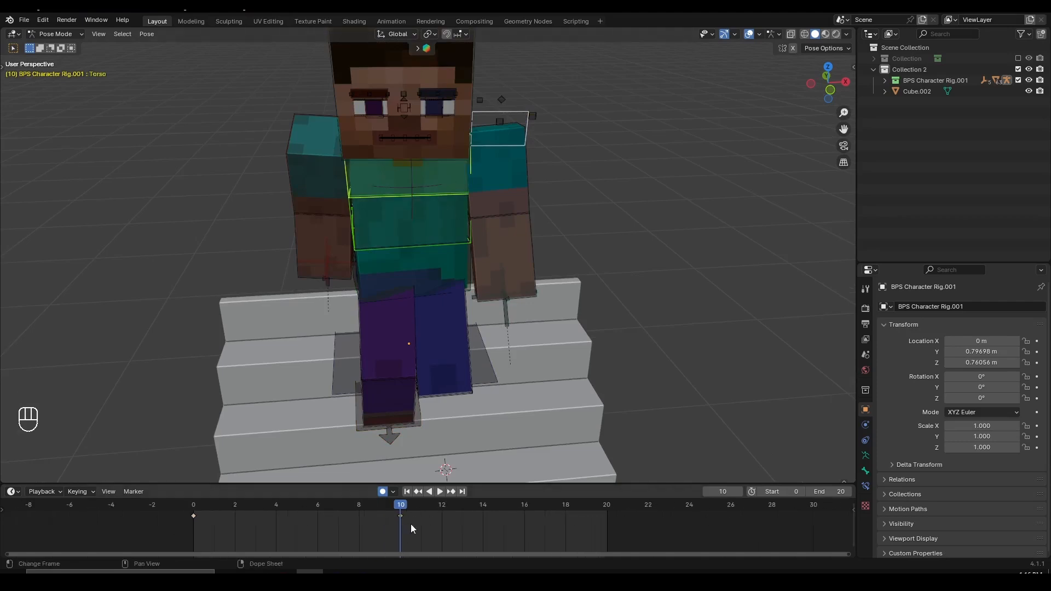
key(ctrl+c)
click(607, 521)
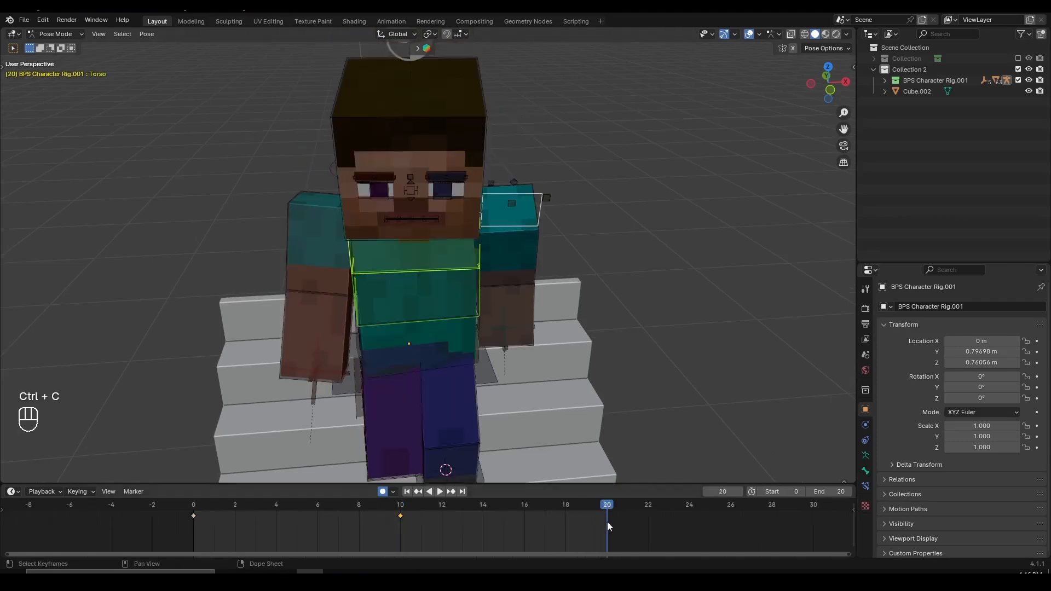
key(ctrl+shift+v)
key(space)
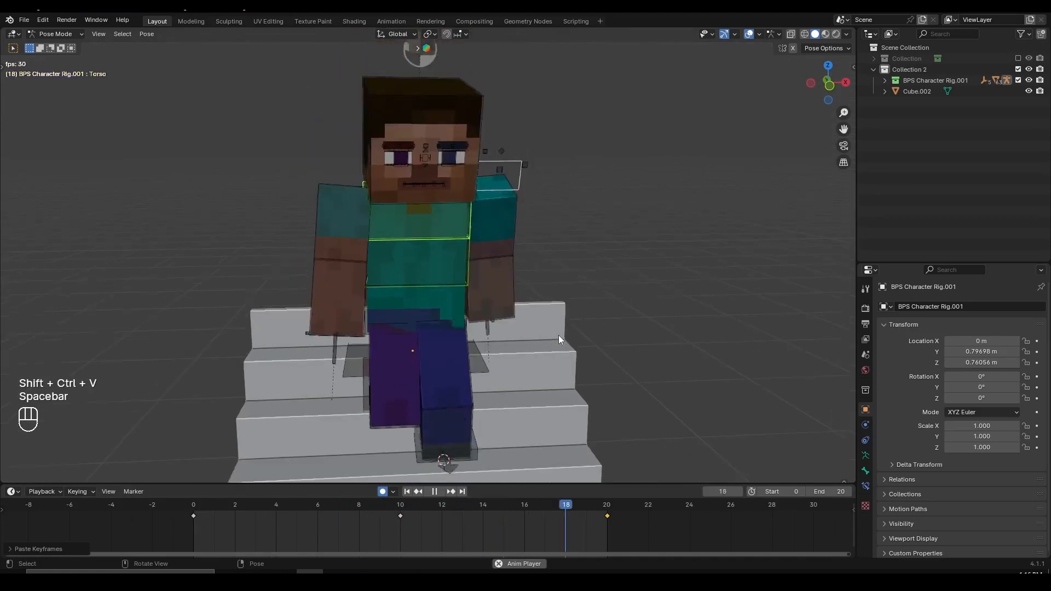
key(space)
- Rotate the Torso bone about 3.1° further around the global Z axis at frame 10
drag(268, 503, 402, 533)
click(423, 202)
middle_drag(501, 236, 509, 260)
click(445, 208)
scroll(547, 241, up, 2)
key(r)
key(z)
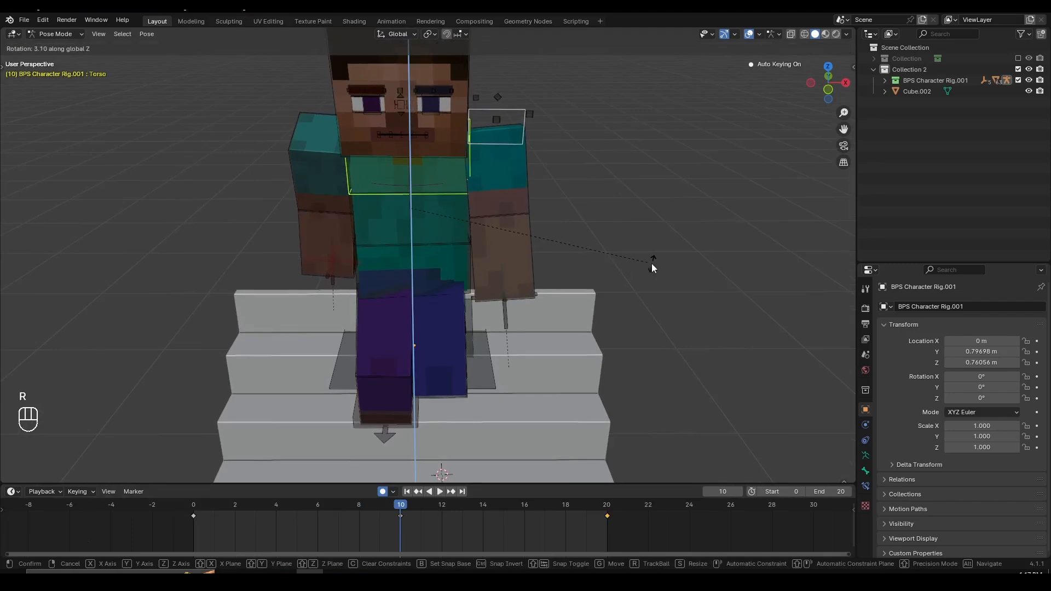
click(652, 264)
- Copy the Torso keyframe at frame 10, paste it flipped at frame 20, and play the walk to check it
click(400, 514)
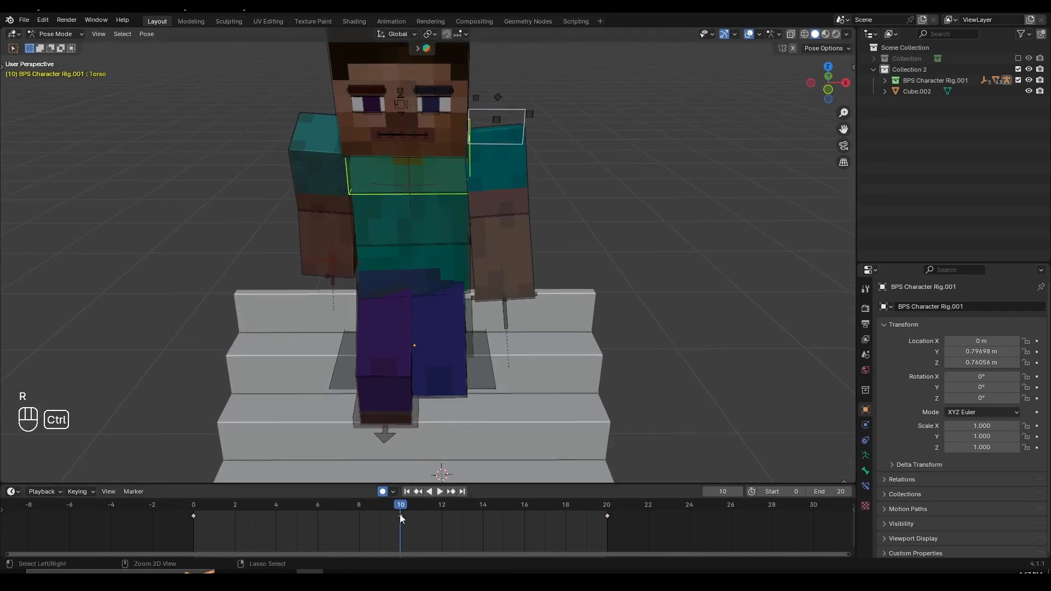
key(ctrl+c)
drag(548, 509, 607, 510)
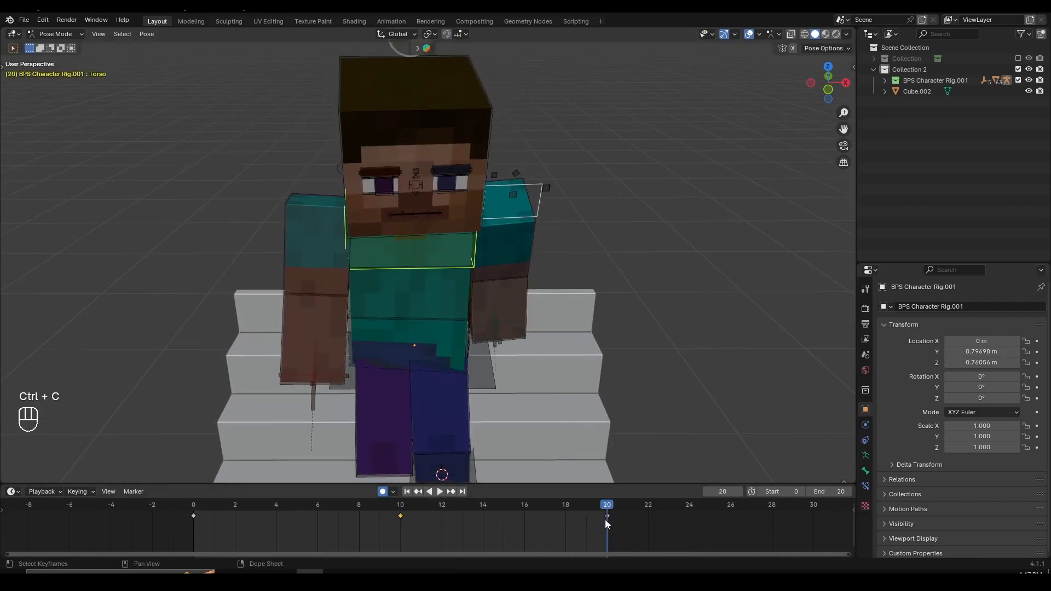
key(ctrl+shift+v)
key(space)
scroll(603, 339, down, 3)
middle_drag(569, 323, 544, 278)
scroll(552, 308, down, 2)
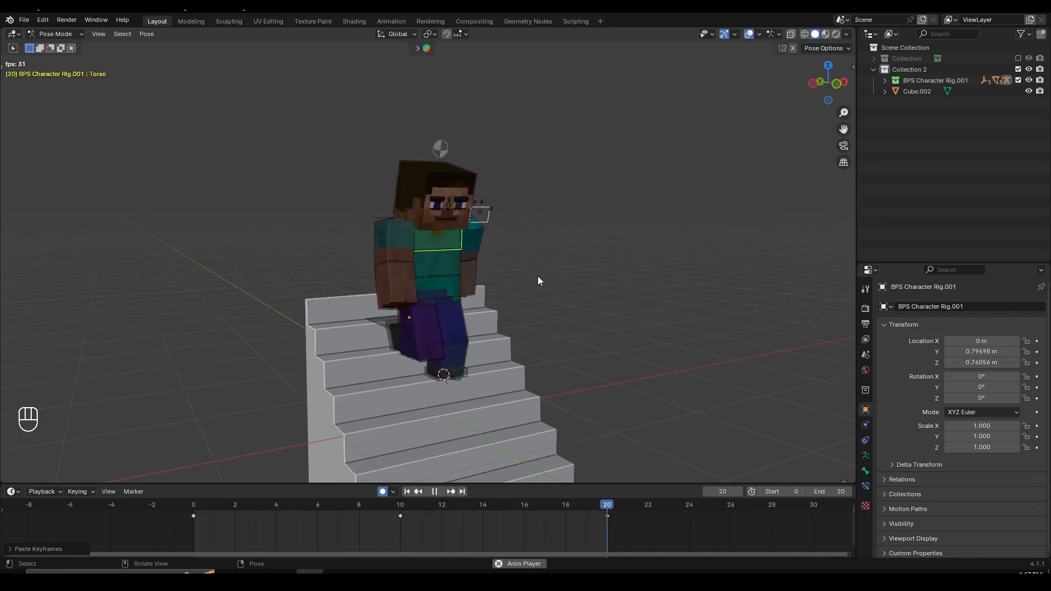
- Rotate the Head bone slightly around the global Z axis at frame 0
middle_drag(525, 283, 491, 330)
scroll(503, 217, up, 1)
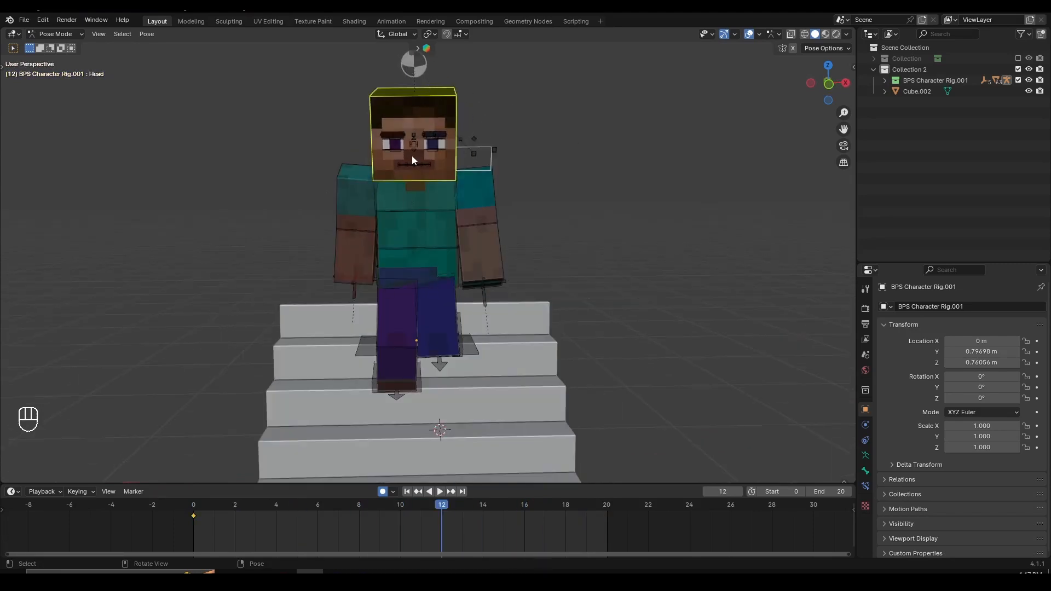
click(185, 506)
shift+middle_drag(471, 301, 468, 319)
scroll(520, 308, up, 1)
key(r)
key(z)
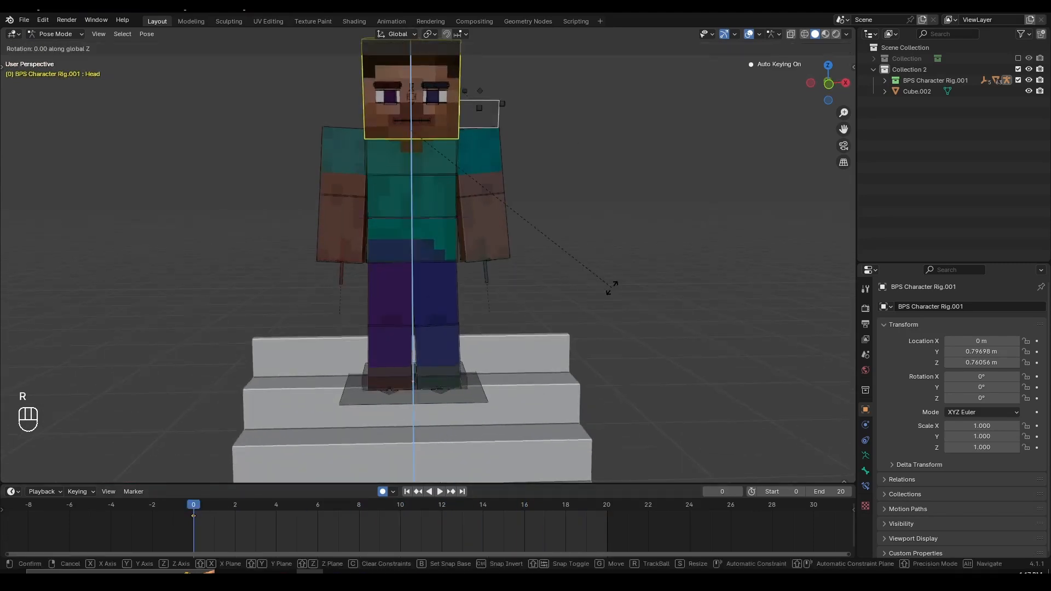
click(614, 296)
- Try counter-rotating the Head bone against the torso twist at frames 10 and 20 so the face points forward
click(397, 507)
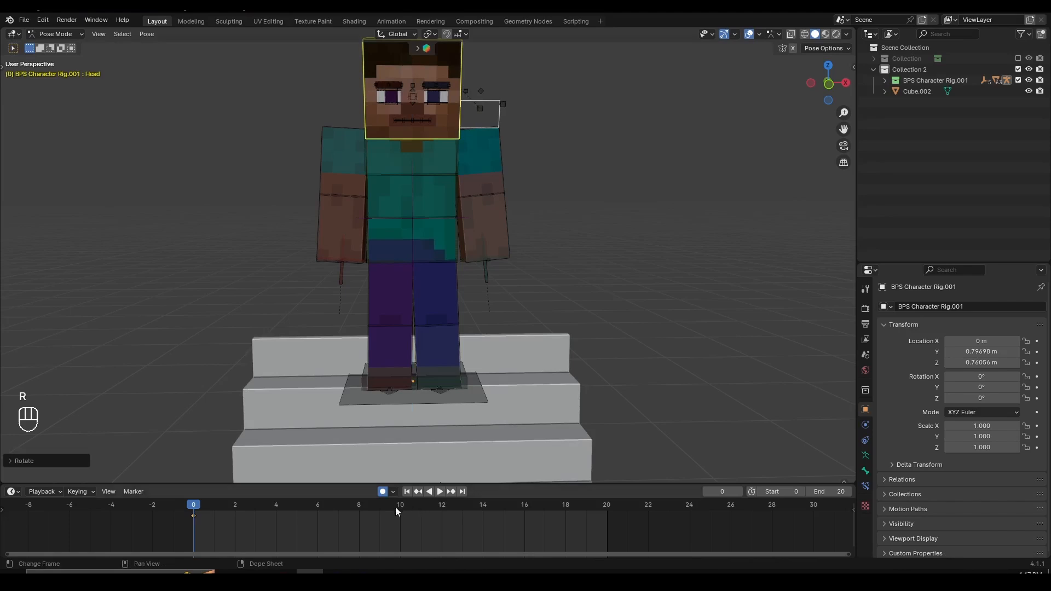
scroll(479, 231, up, 1)
key(r)
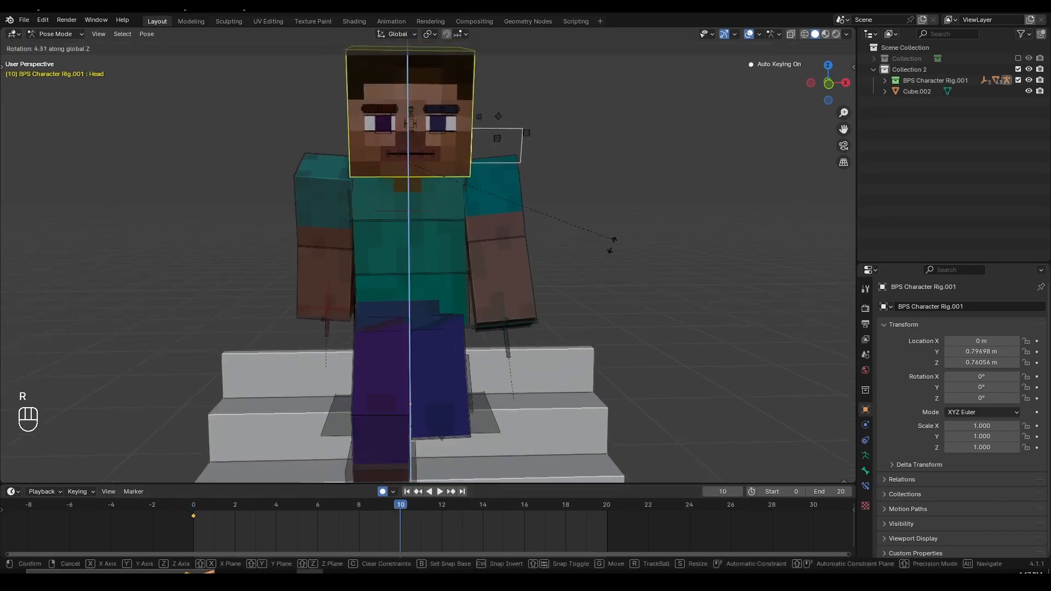
click(612, 241)
click(602, 505)
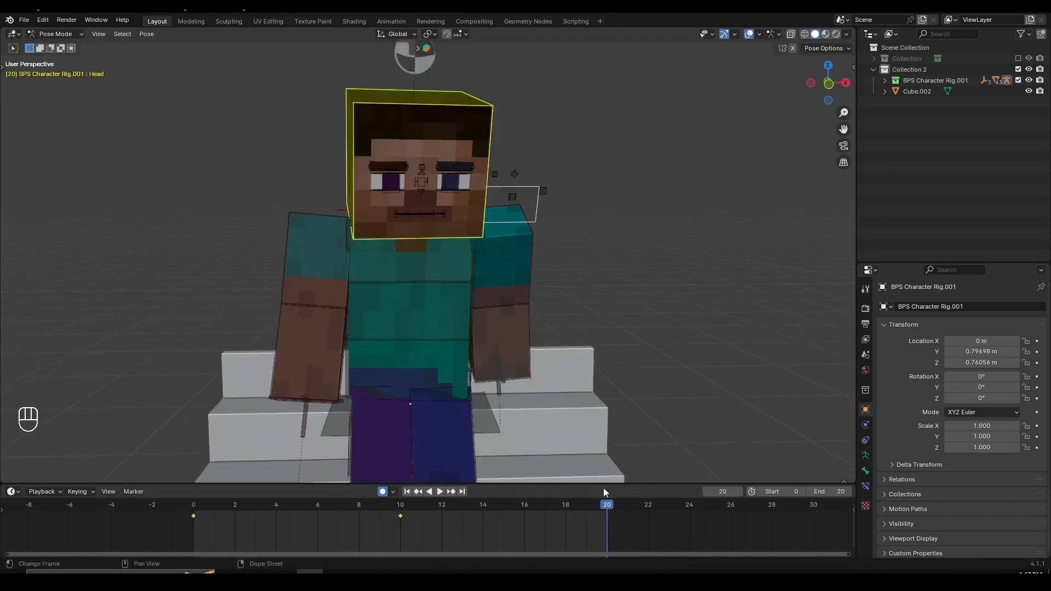
key(r)
key(r)
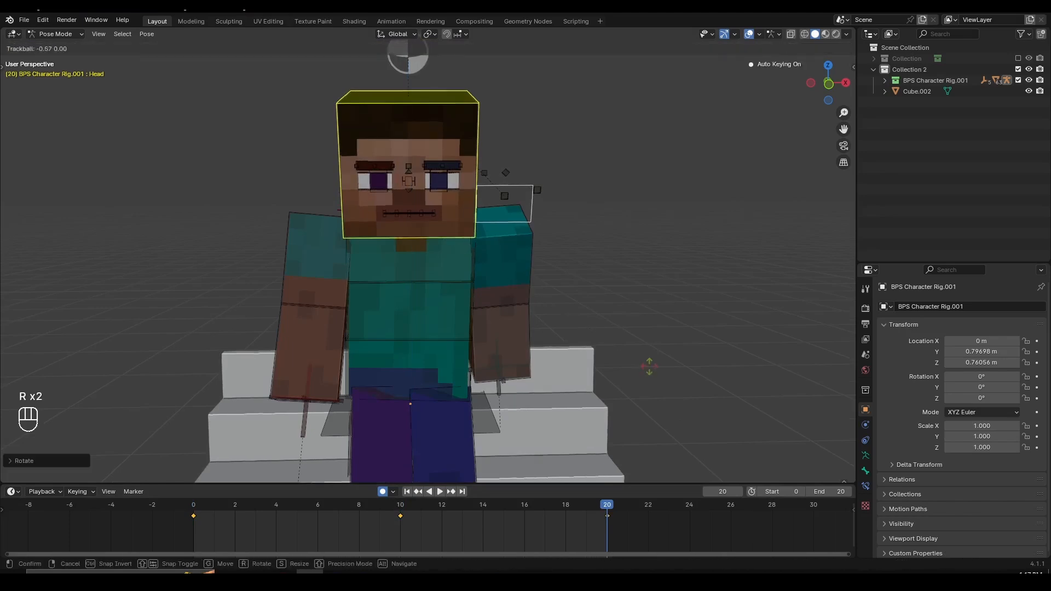
click(652, 364)
- Undo the Head bone rotations at frames 10 and 20
key(ctrl+z)
key(ctrl+z)
key(ctrl+z)
key(ctrl+z)
key(ctrl+z)
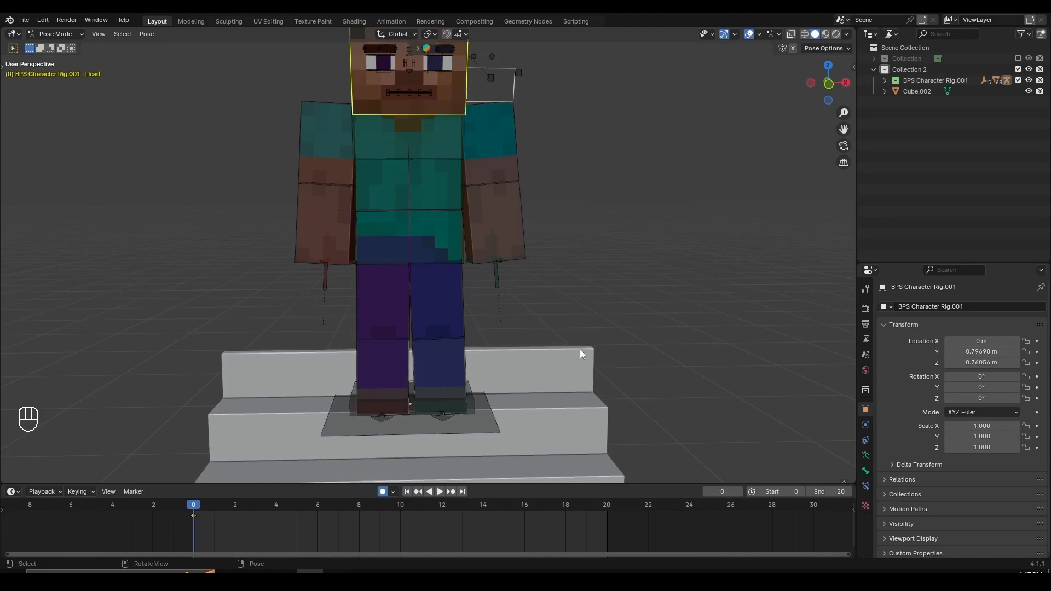
- Show the Head bone's relations settings, and trial-rotate the Torso and Pelvis bones without keeping the changes to check how the head follows
click(866, 472)
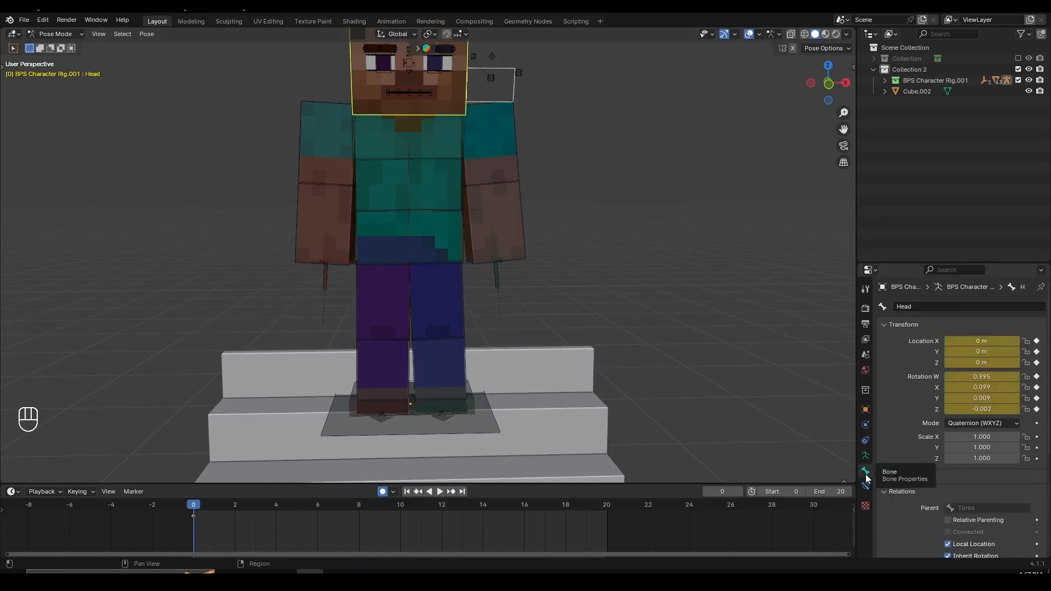
click(902, 492)
scroll(911, 460, down, 4)
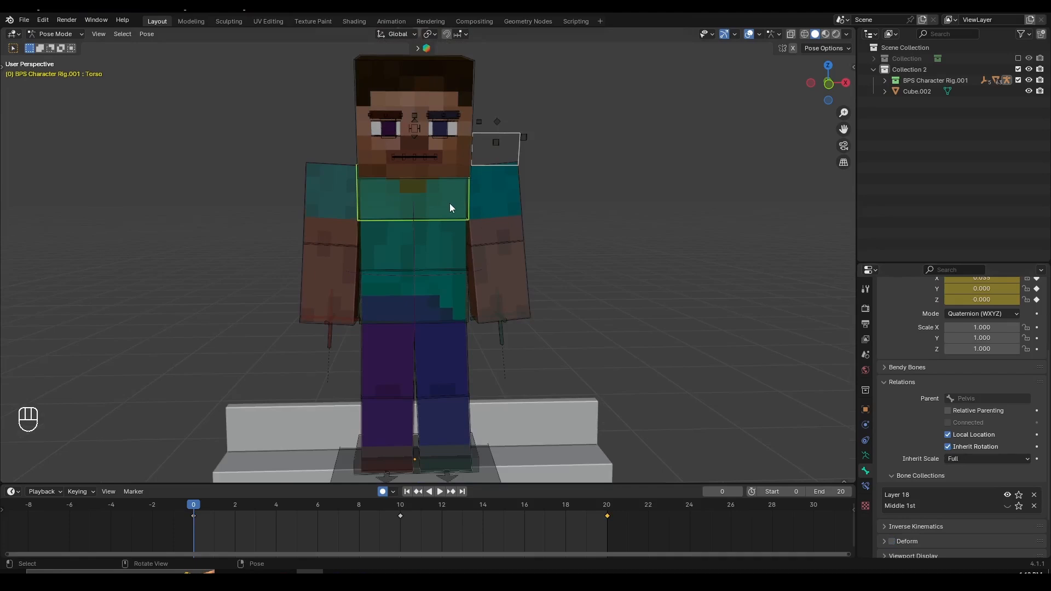
key(r)
key(r)
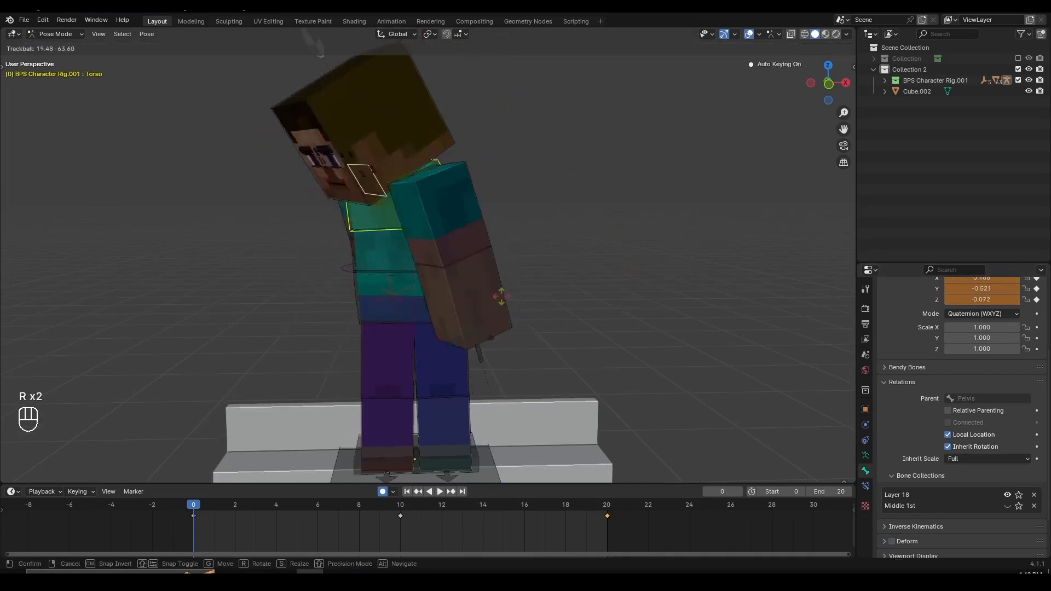
right_click(501, 296)
click(467, 310)
key(r)
key(r)
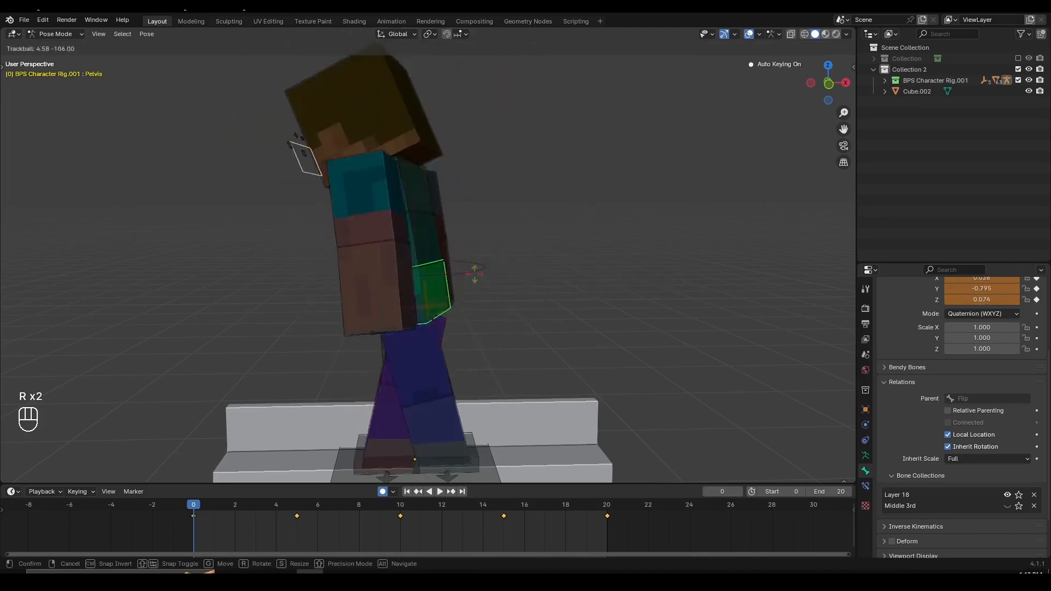
right_click(494, 122)
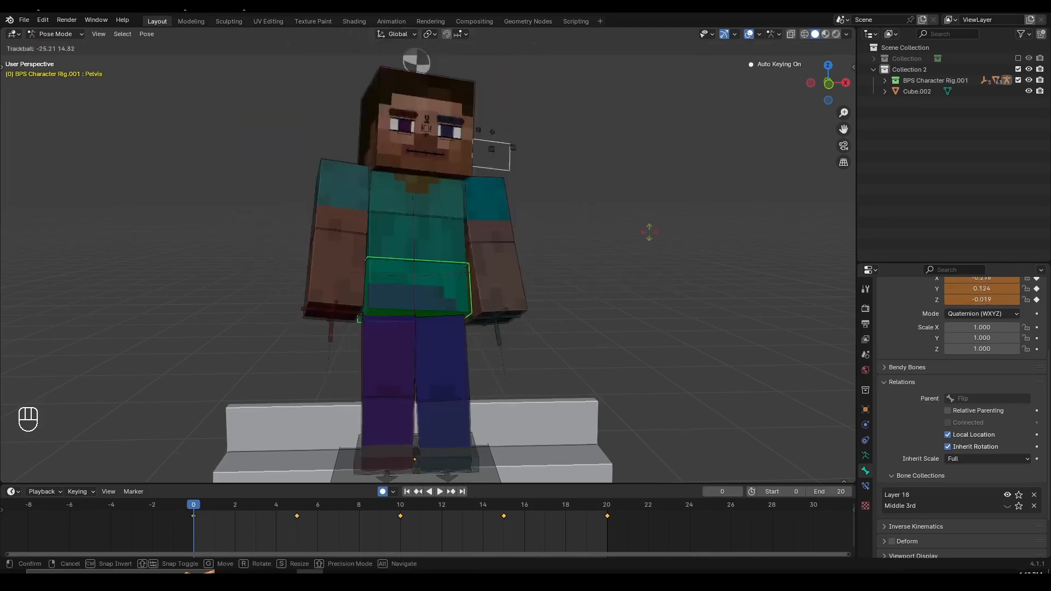
- Turn off Inherit Rotation for the Head bone
click(456, 62)
scroll(916, 465, down, 3)
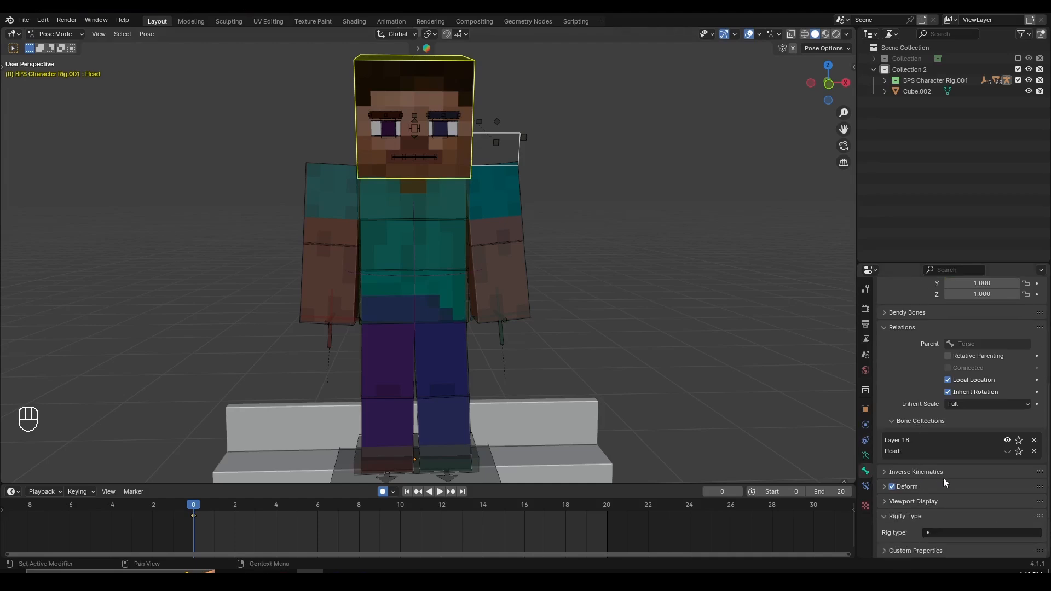
scroll(944, 478, up, 3)
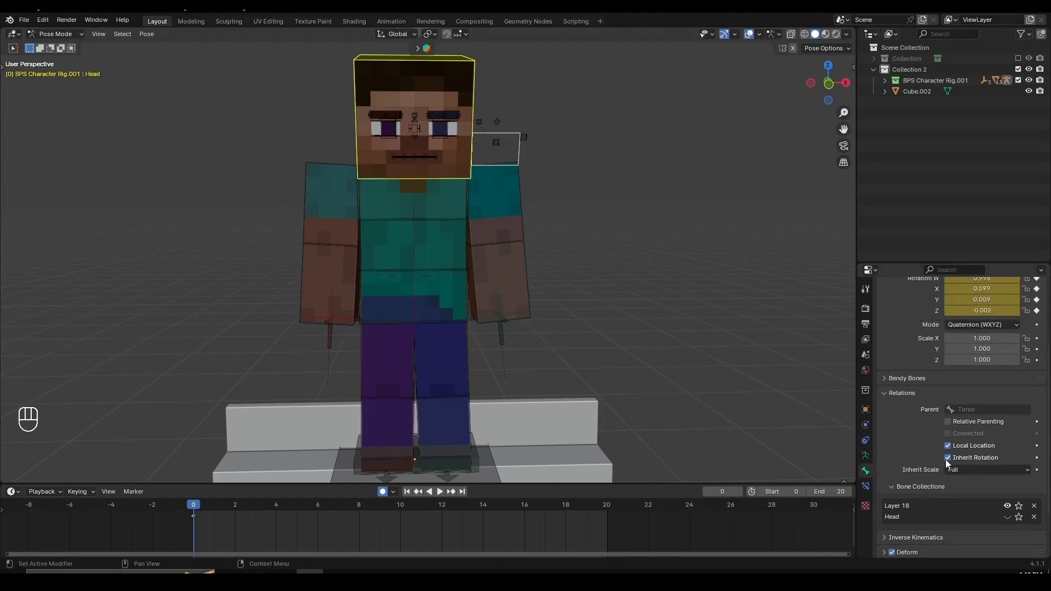
click(948, 458)
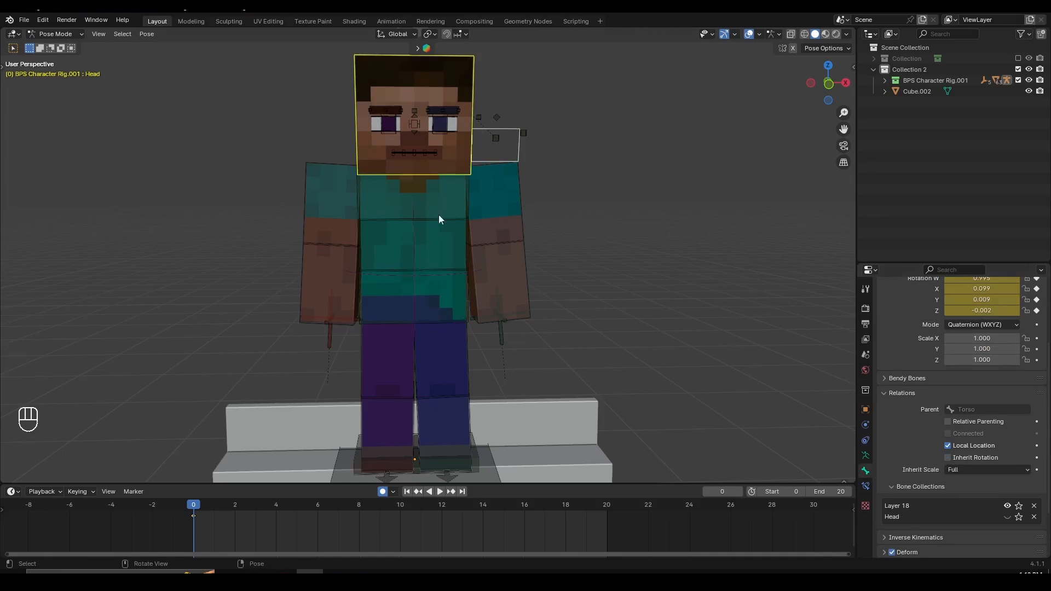
- Trial-rotate the Torso and Pelvis bones again, cancelling each rotation, to compare the head's behavior without inherited rotation
key(r)
key(r)
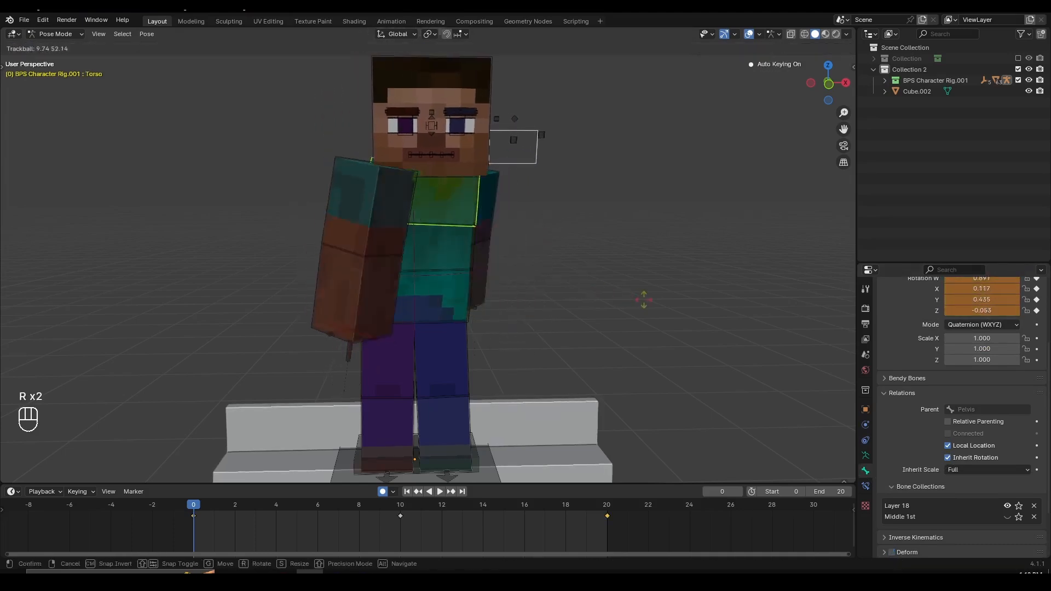
right_click(566, 324)
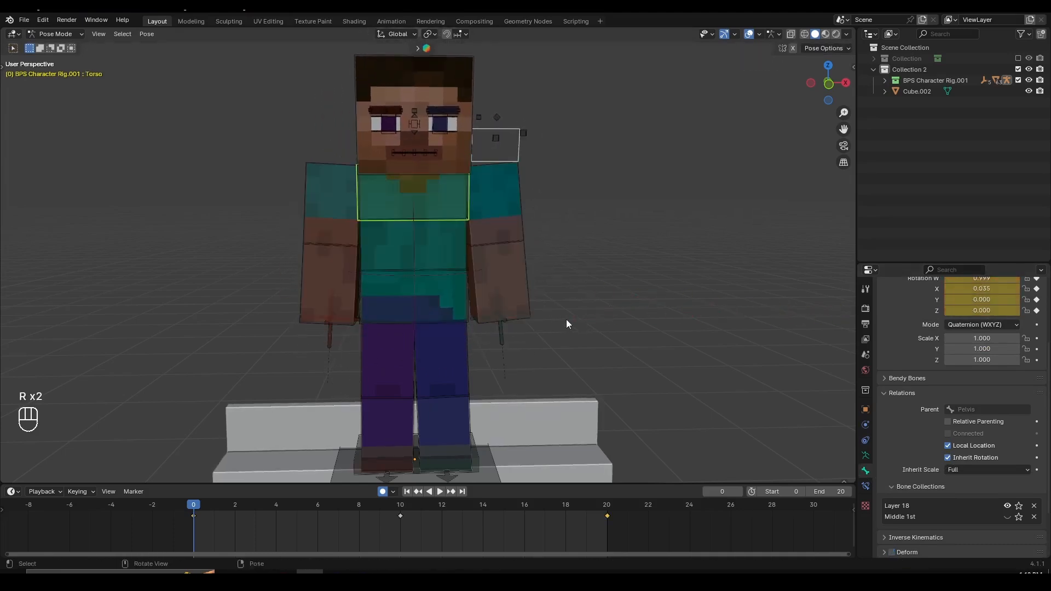
click(452, 305)
key(r)
key(r)
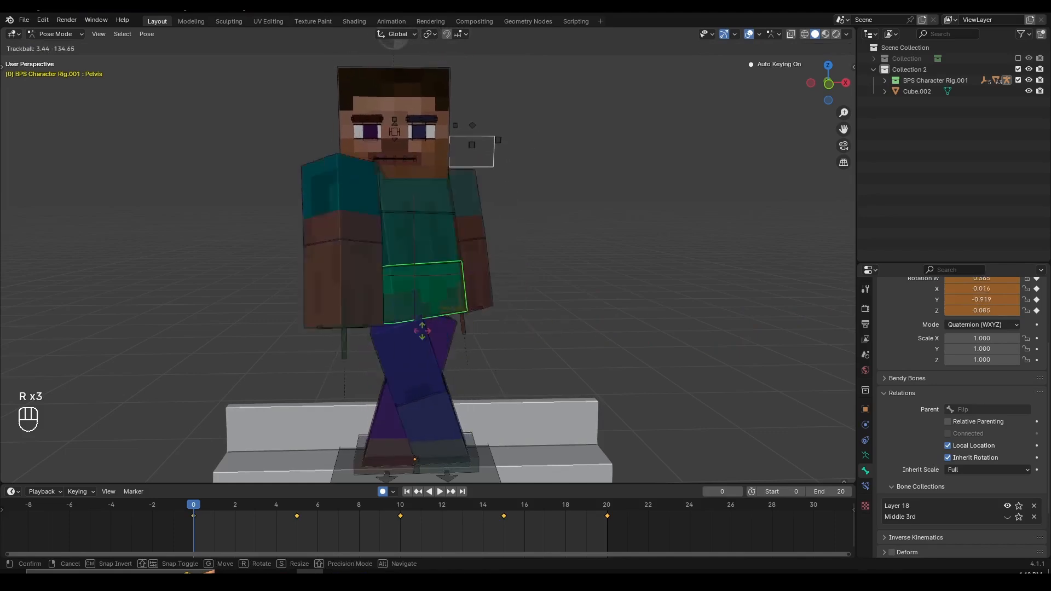
right_click(564, 304)
- Play back the walk from the front to check the head's movement
scroll(564, 305, down, 4)
middle_drag(564, 304, 500, 310)
key(space)
scroll(615, 304, up, 3)
scroll(523, 347, down, 2)
scroll(492, 356, up, 2)
scroll(501, 310, up, 1)
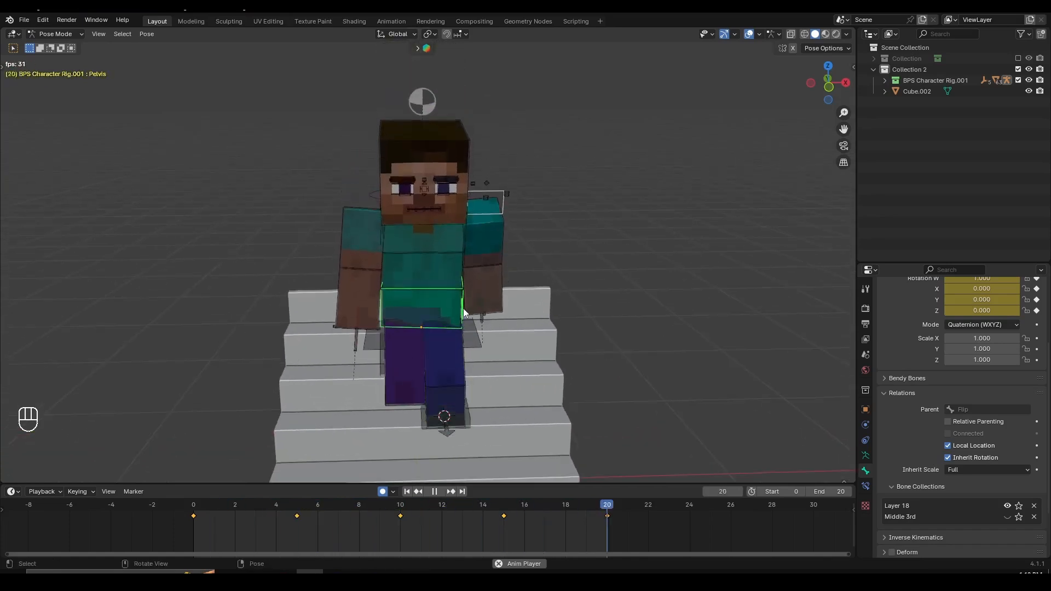
key(space)
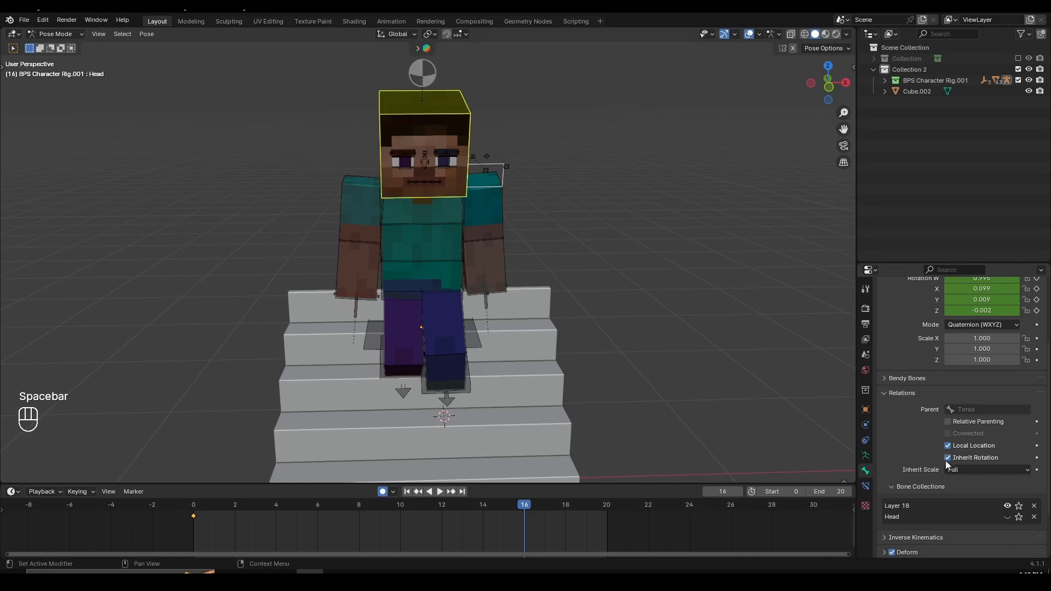
- Try rotating the Head bone freely at frame 10 to straighten the face
drag(219, 523, 399, 522)
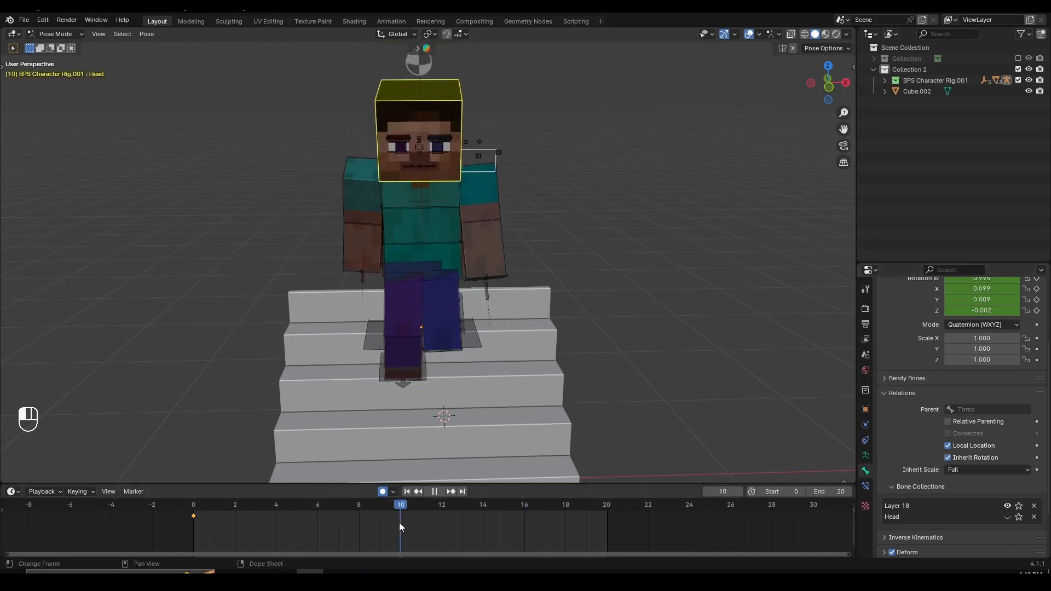
click(577, 356)
key(r)
key(r)
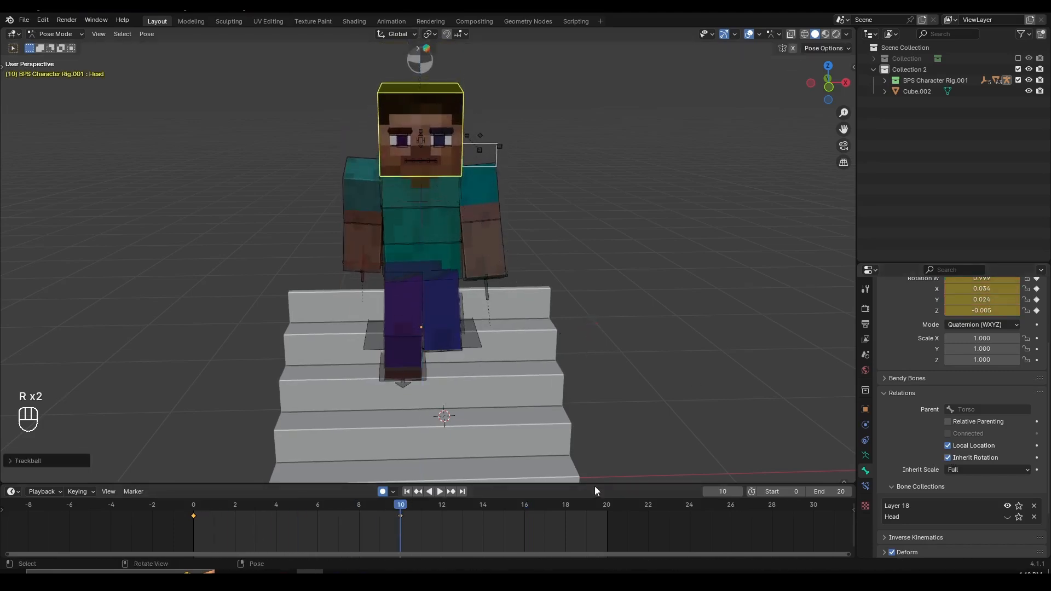
- Try rotating the Head bone freely at frame 20, and play the walk to check it
click(607, 507)
key(r)
click(600, 401)
key(space)
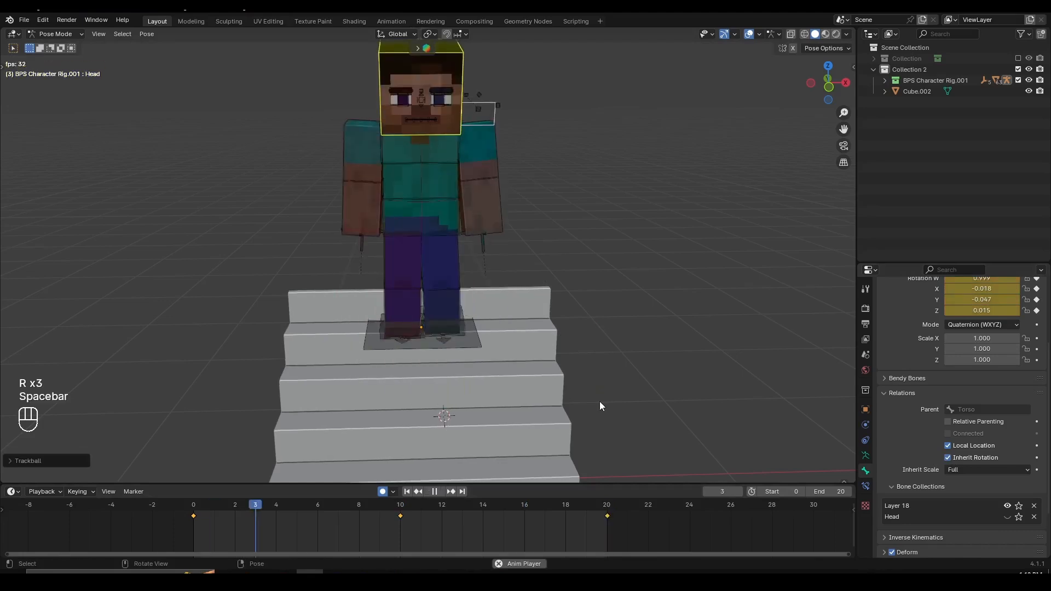
key(space)
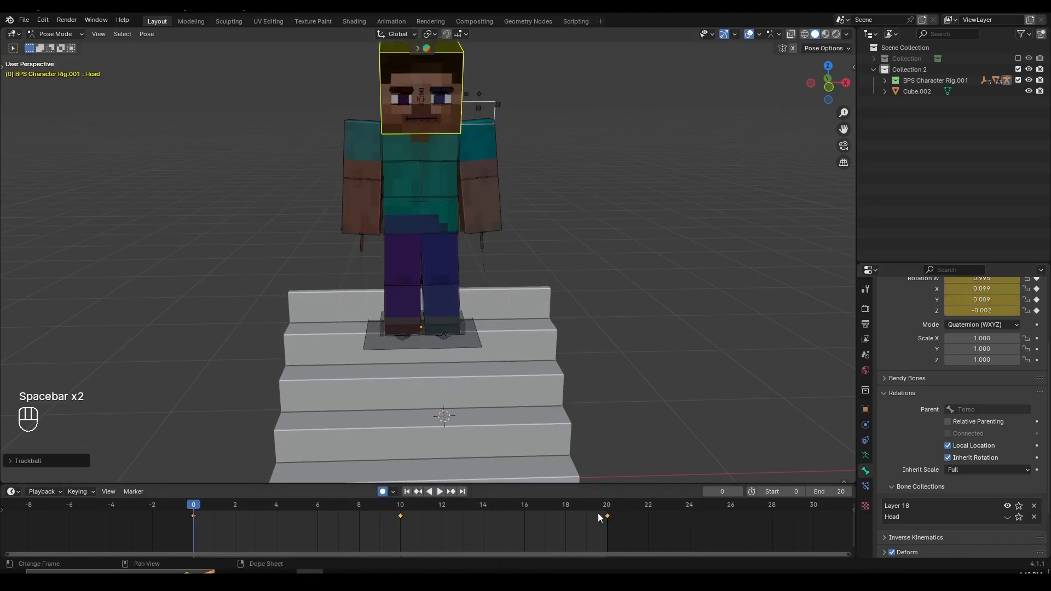
- Scrub through the animation up to frame 30 and back to frame 20 to inspect the head's pose
drag(417, 504, 655, 507)
scroll(626, 534, down, 2)
key(r)
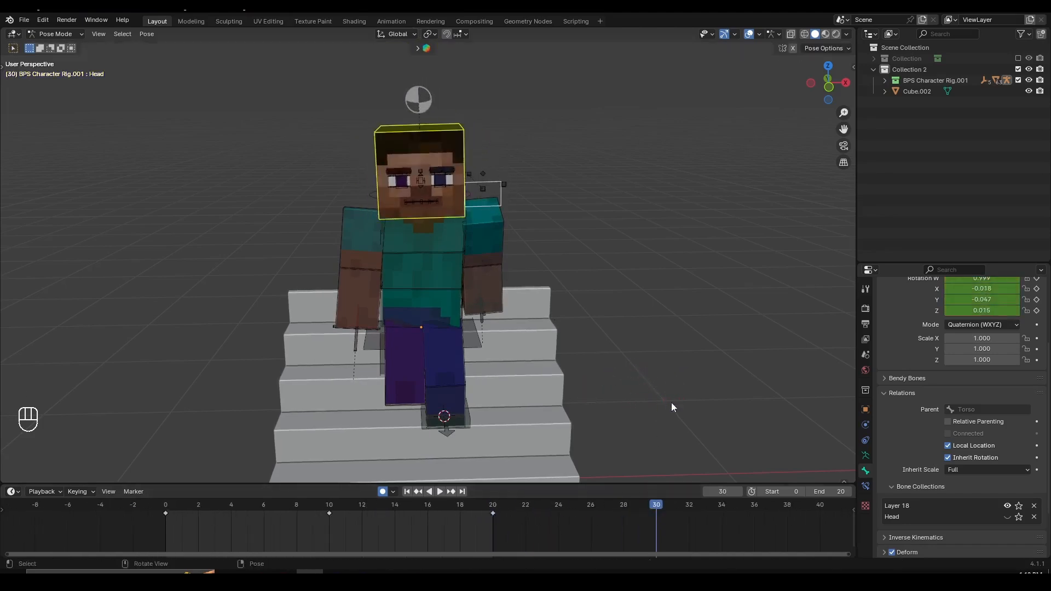
click(484, 507)
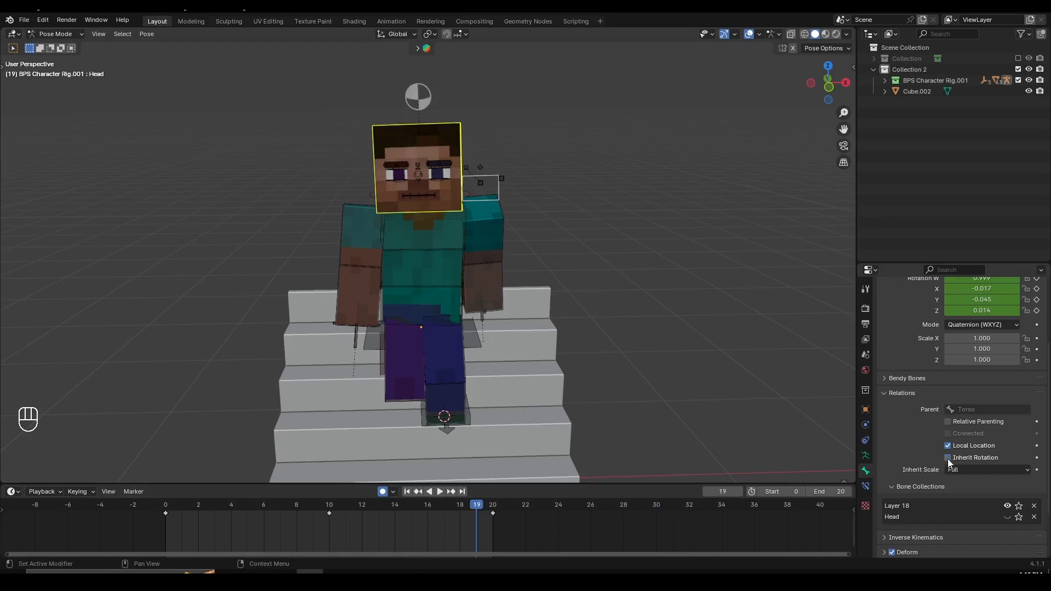
key(space)
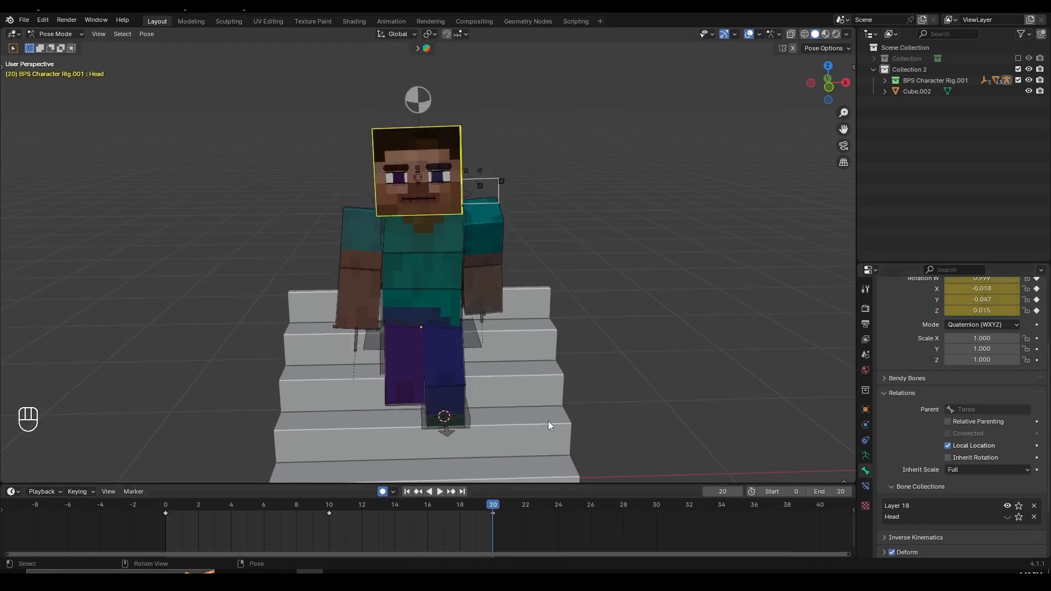
- Try rotating the Head bone again at frame 20 with Inherit Rotation turned off
key(r)
key(r)
click(629, 395)
key(r)
click(657, 384)
- Try turning the Head bone at frame 10, and play the walk from the front and side
click(336, 505)
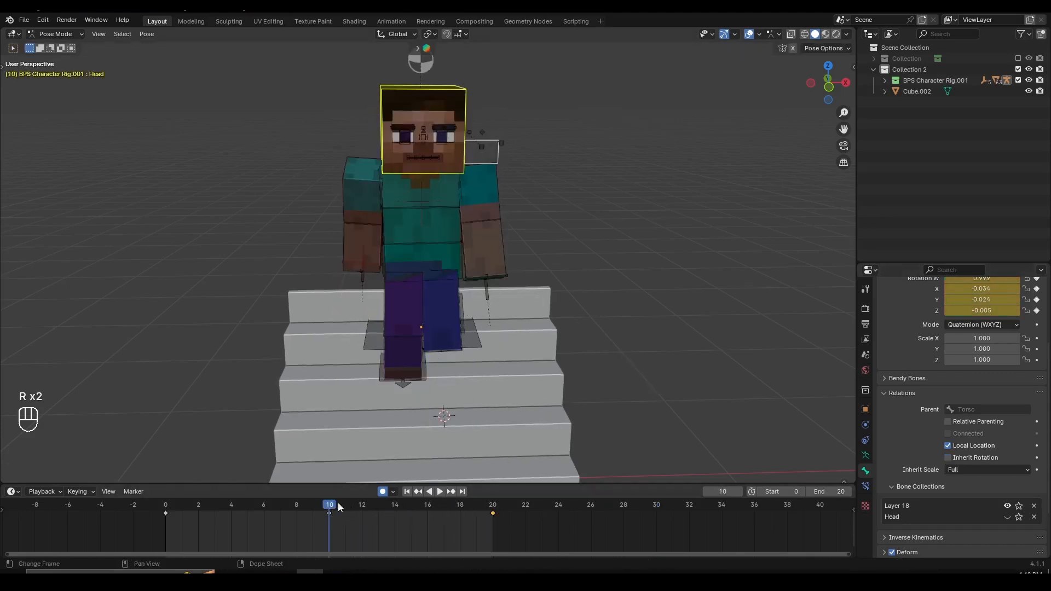
click(594, 385)
key(r)
click(673, 340)
key(space)
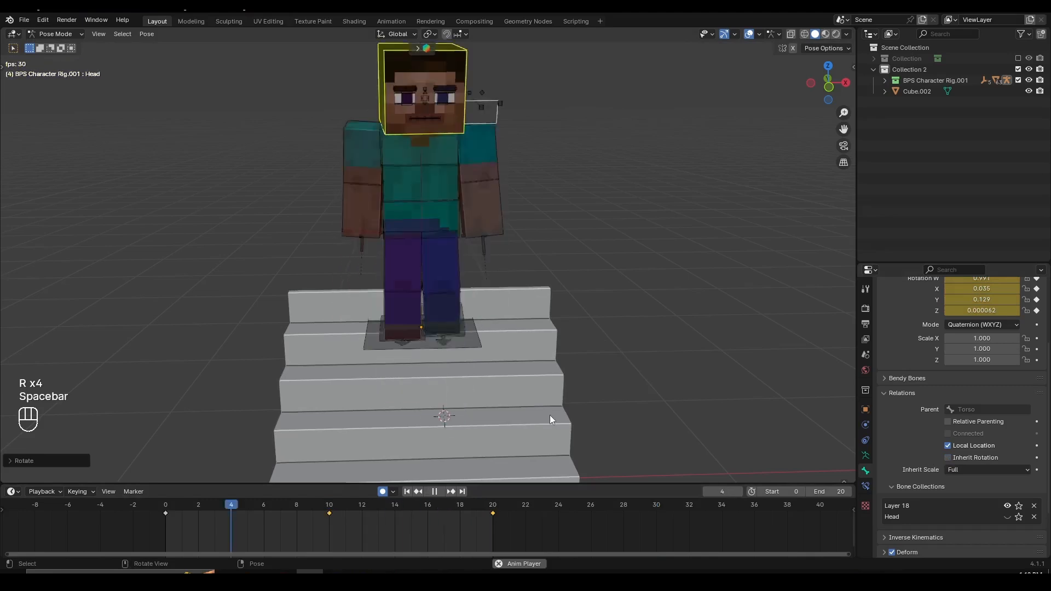
middle_drag(461, 402, 452, 363)
key(space)
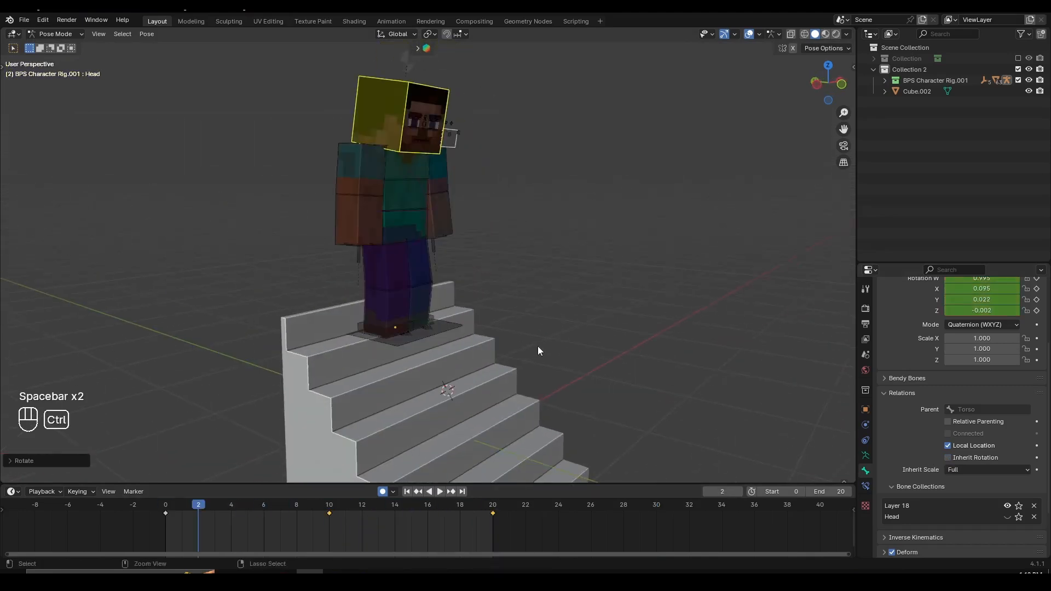
- Undo the Head bone rotations back to its single keyframe at frame 0
key(ctrl+z)
key(ctrl+z)
key(ctrl+z)
key(ctrl+z)
key(ctrl+z)
key(ctrl+z)
key(ctrl+z)
key(ctrl+z)
key(ctrl+z)
key(ctrl+z)
key(ctrl+z)
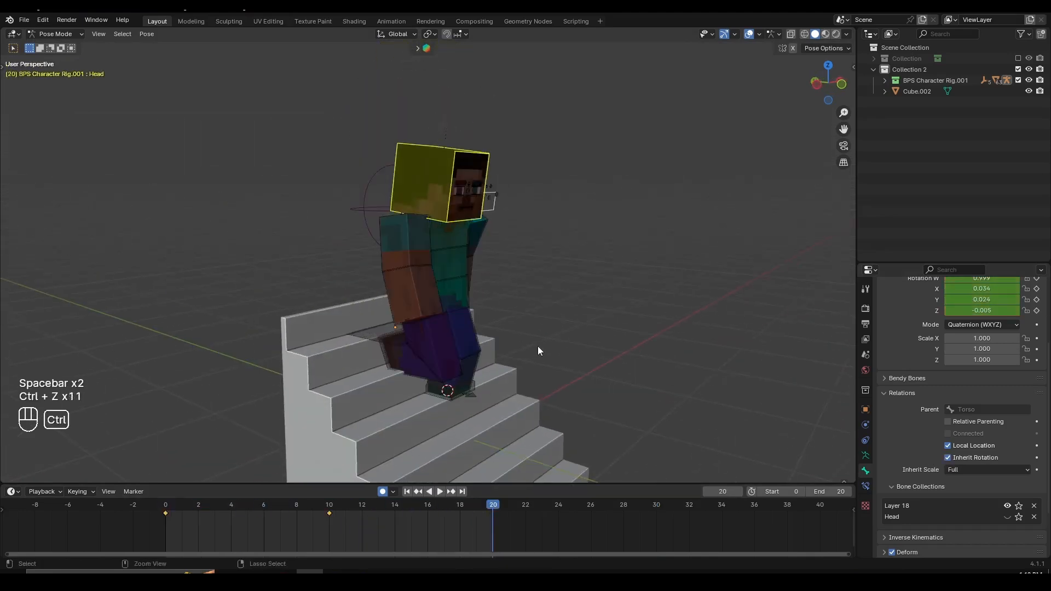
key(ctrl+z)
key(ctrl+z)
key(ctrl+z)
key(ctrl+z)
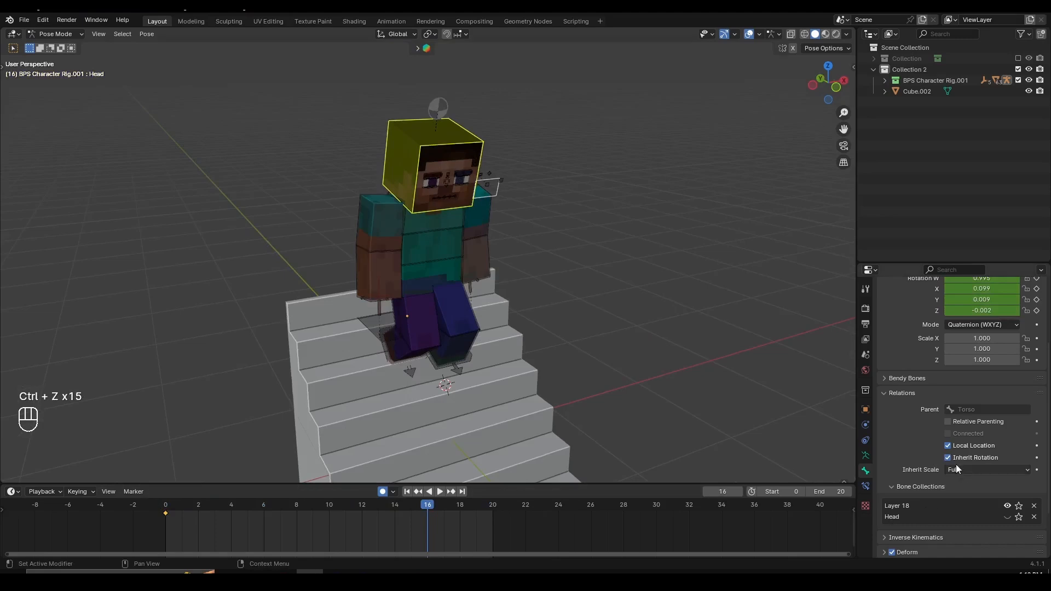
- Play the walk with the Head bone's Inherit Rotation off and inspect the character up close
key(space)
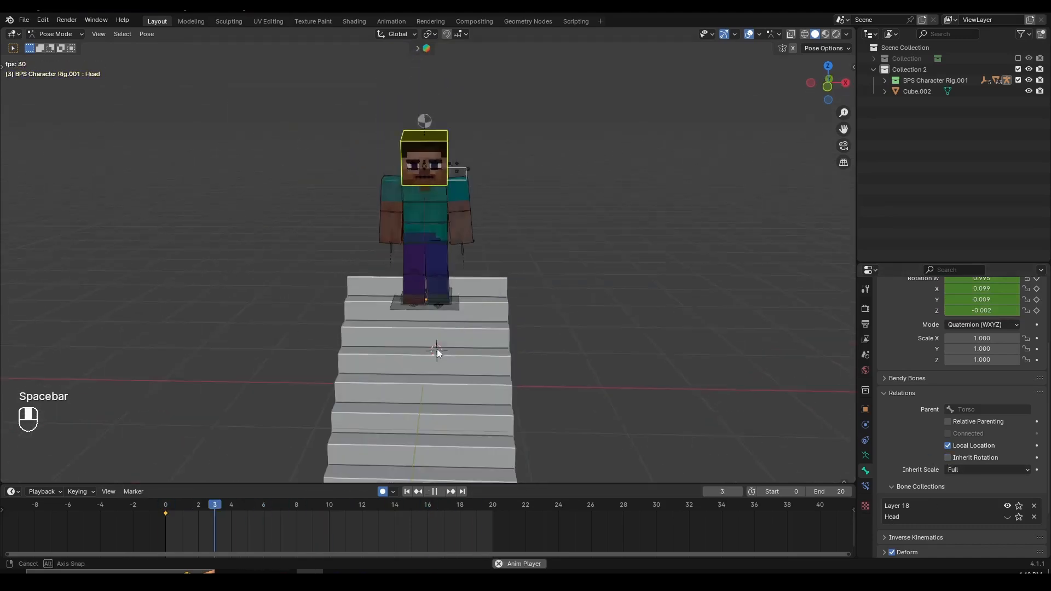
key(space)
scroll(488, 373, up, 2)
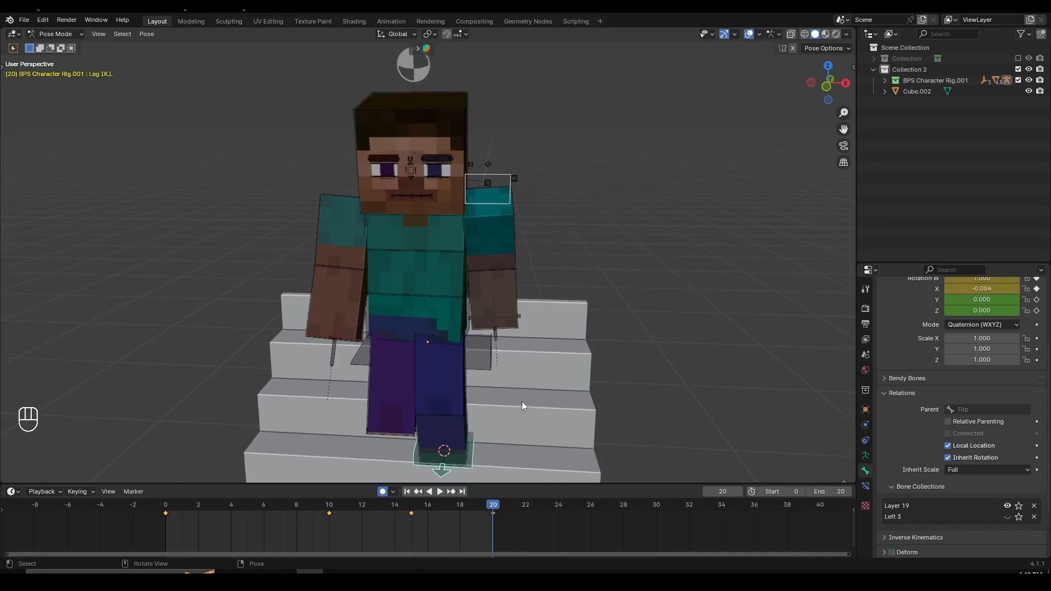
- Play the walk in front orthographic view to check the left leg's placement
key(KP_1)
key(space)
- Play the walk to frame 10 in front orthographic view and examine the left foot's position beside the right leg
key(space)
shift+middle_drag(553, 366, 551, 332)
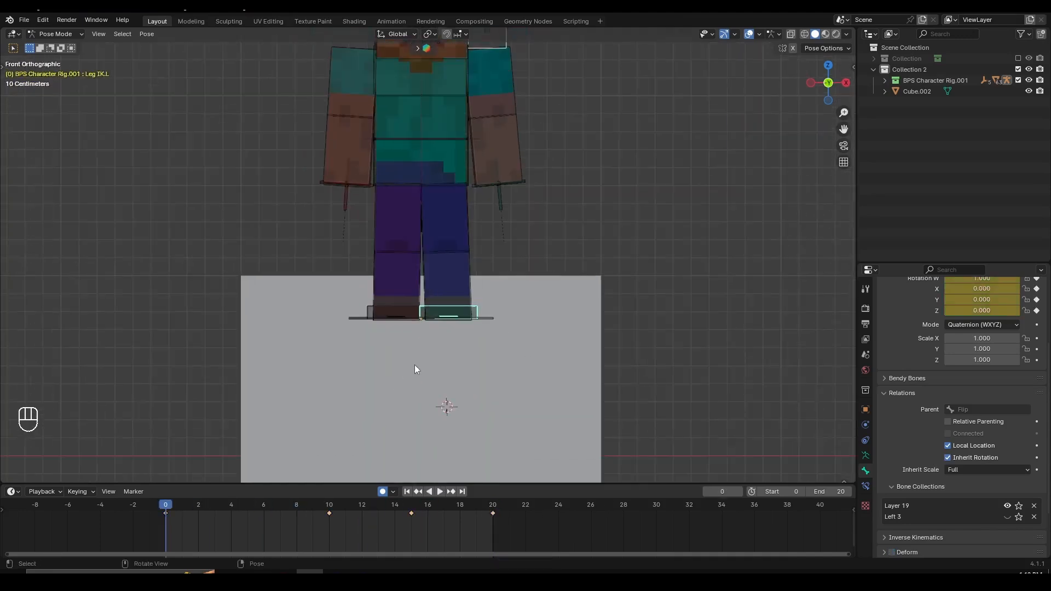
key(space)
key(space)
scroll(590, 346, up, 3)
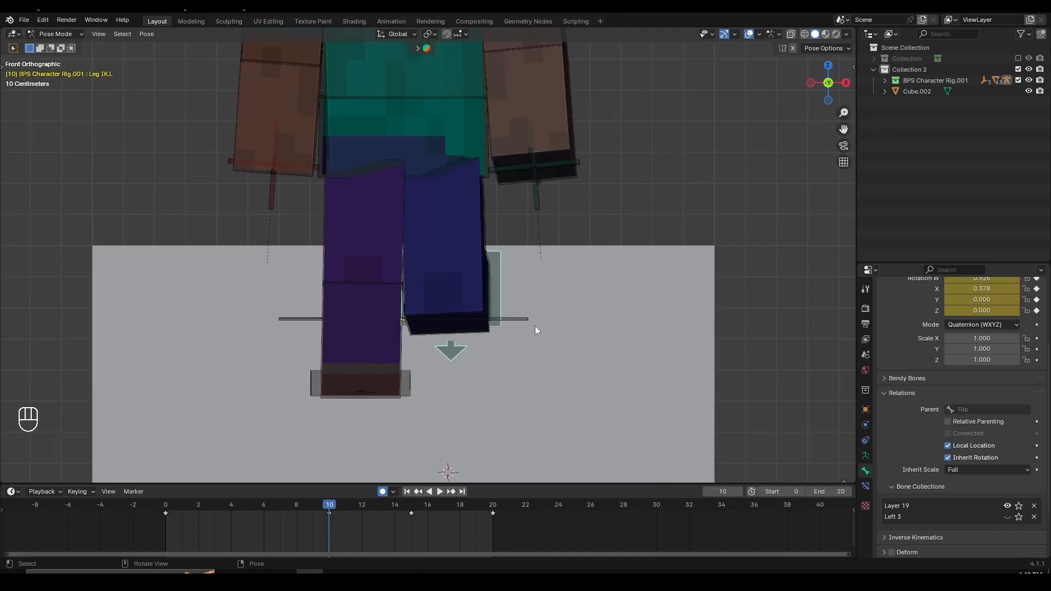
key(KP_1)
key(KP_3)
key(KP_1)
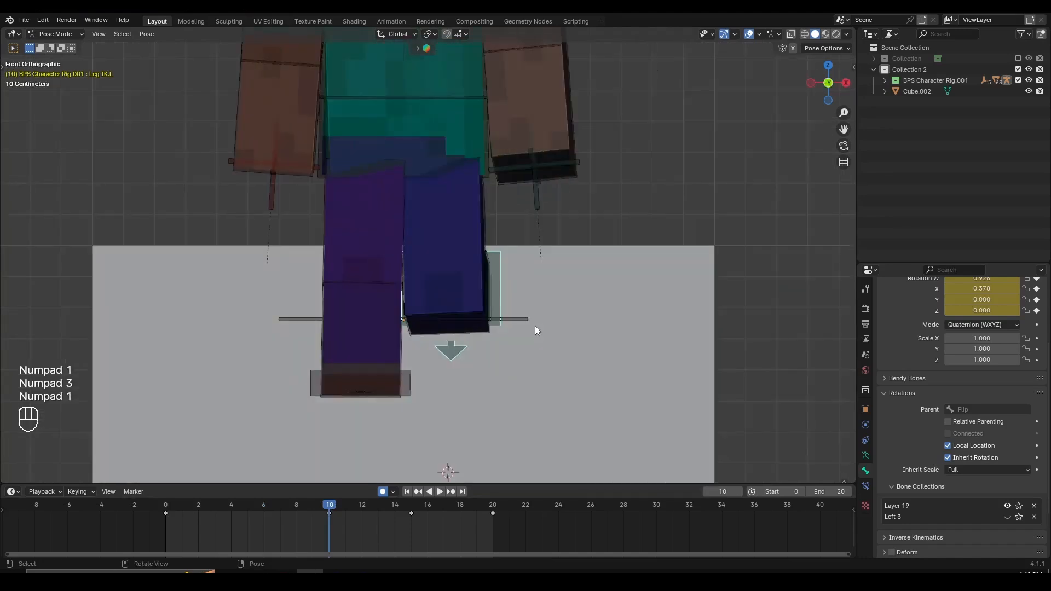
scroll(577, 337, up, 3)
scroll(530, 296, down, 5)
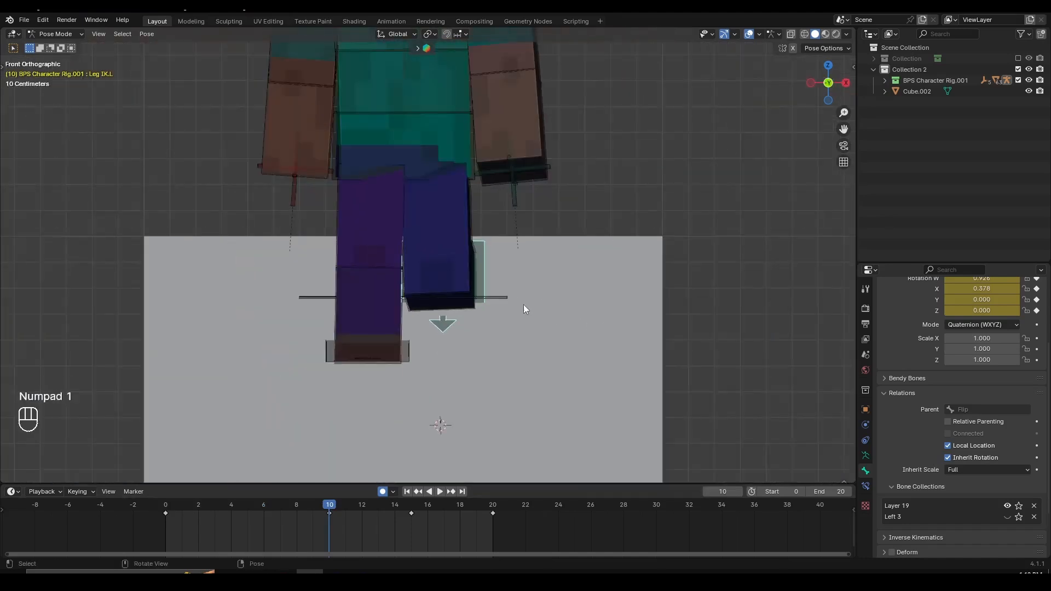
- At frame 10, turn the left foot control Leg IK.L slightly outward around the global Z axis
key(g)
right_click(584, 308)
scroll(545, 315, up, 2)
scroll(545, 315, up, 1)
key(g)
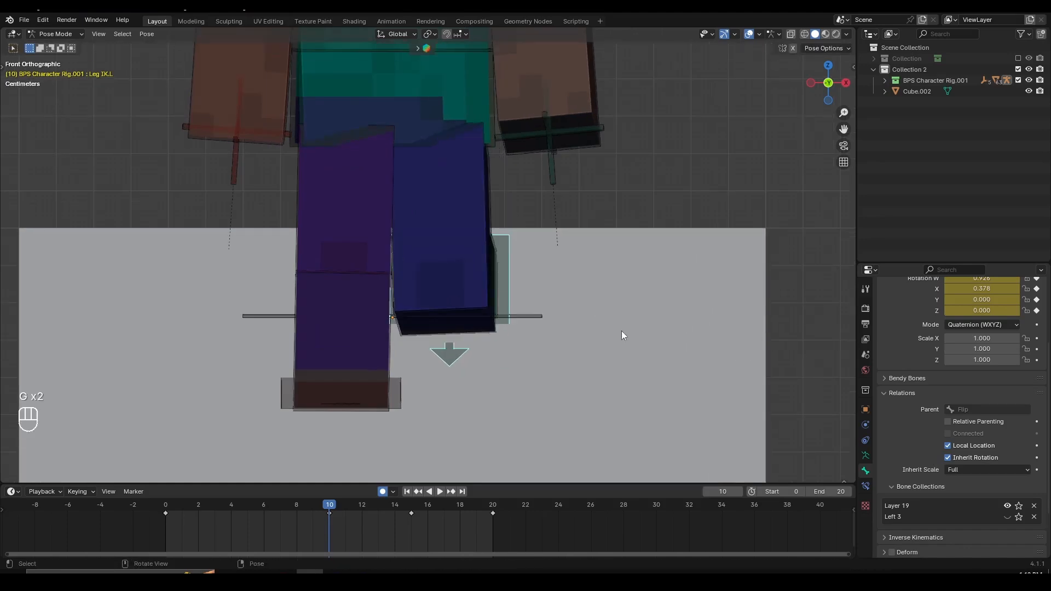
key(r)
key(z)
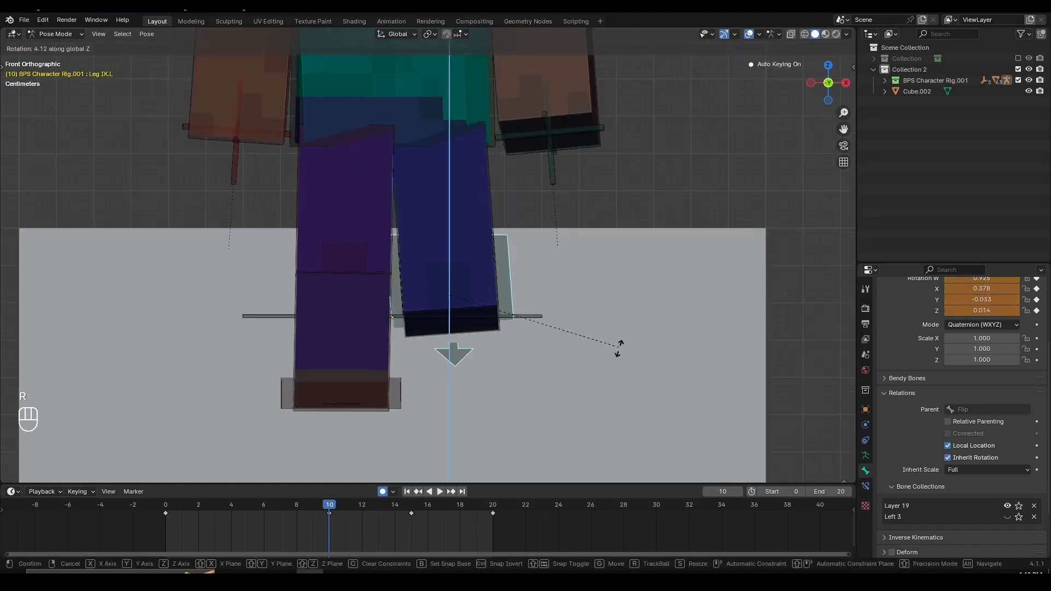
click(618, 353)
key(r)
key(z)
click(650, 345)
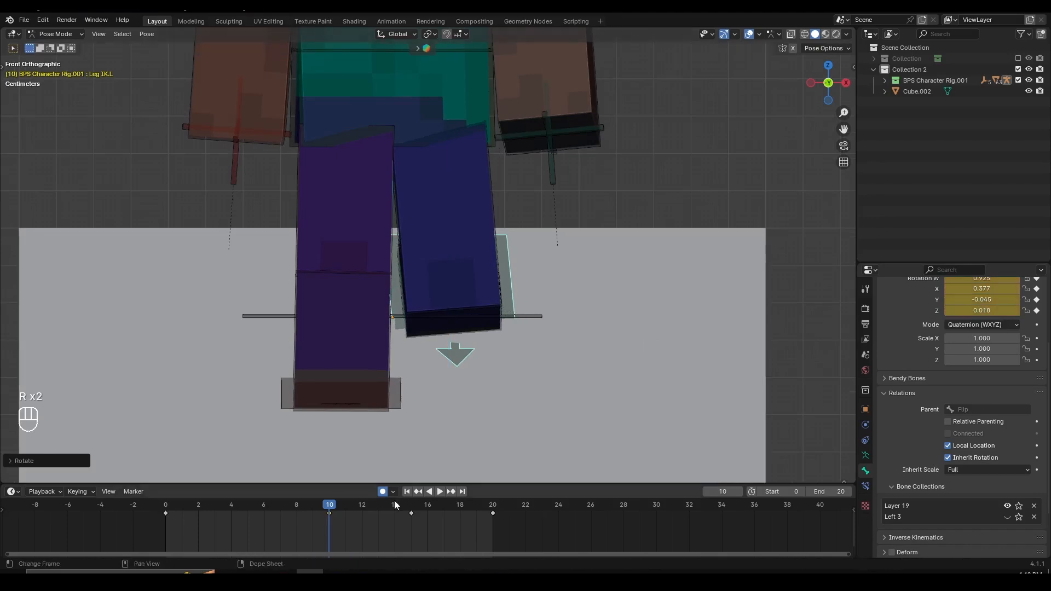
- Fine-tune the left foot control's outward turn at frame 10 with small rotations around global Z
drag(330, 507, 329, 534)
key(r)
key(z)
click(788, 363)
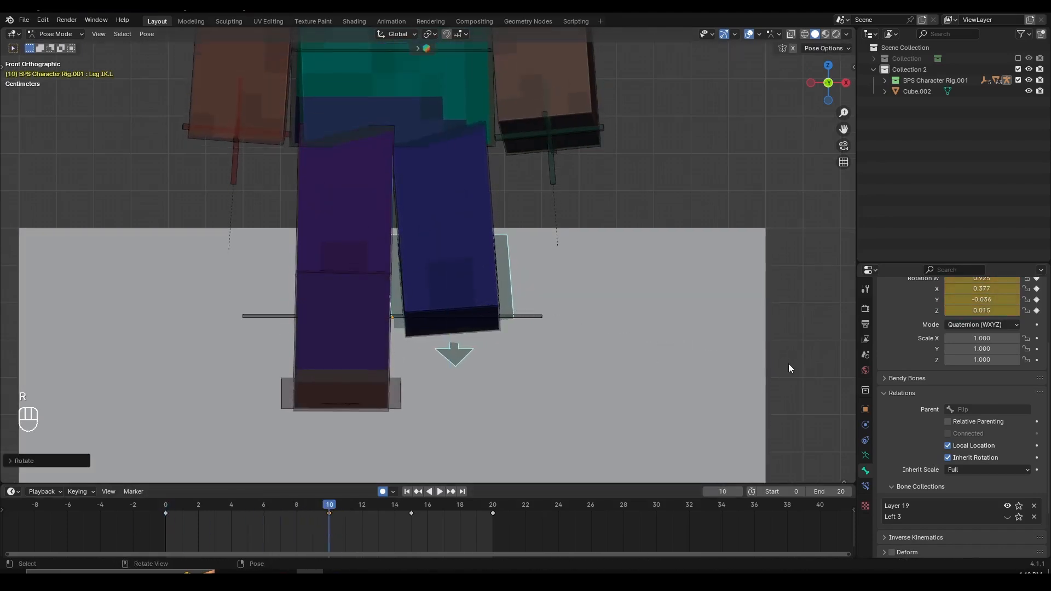
key(r)
key(z)
click(771, 373)
key(r)
key(z)
click(779, 368)
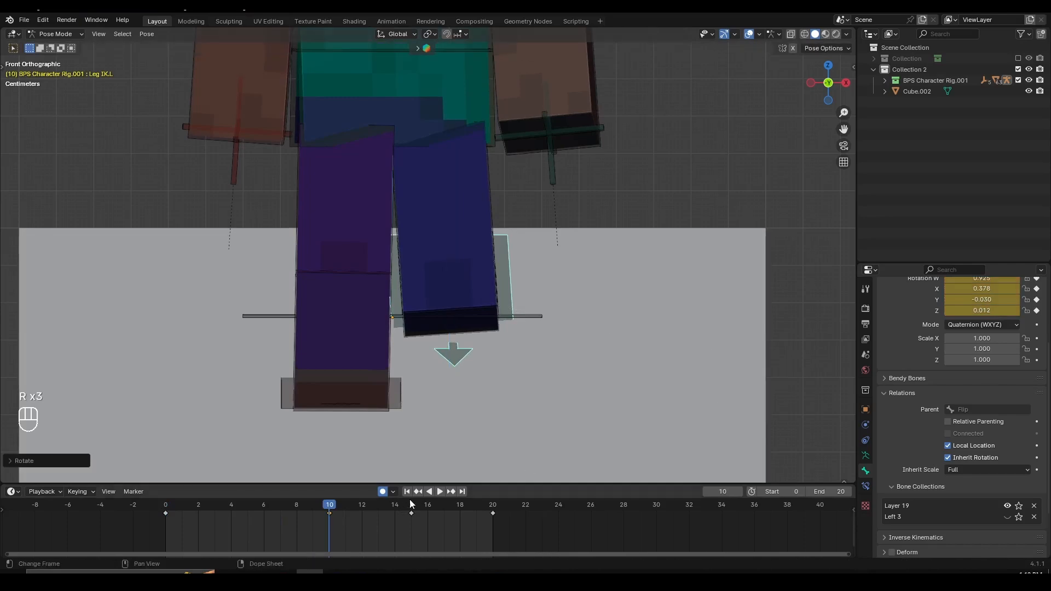
- Play the walk from the front and side, switch to Object Mode, and stop playback at frame 3
drag(337, 504, 491, 519)
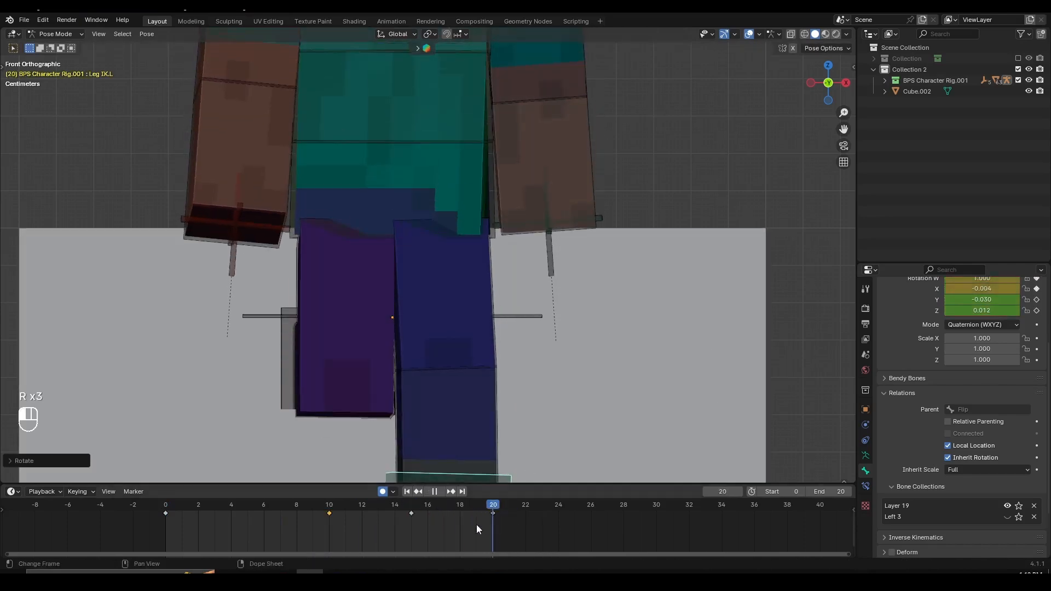
key(space)
scroll(339, 329, down, 3)
middle_drag(352, 329, 511, 340)
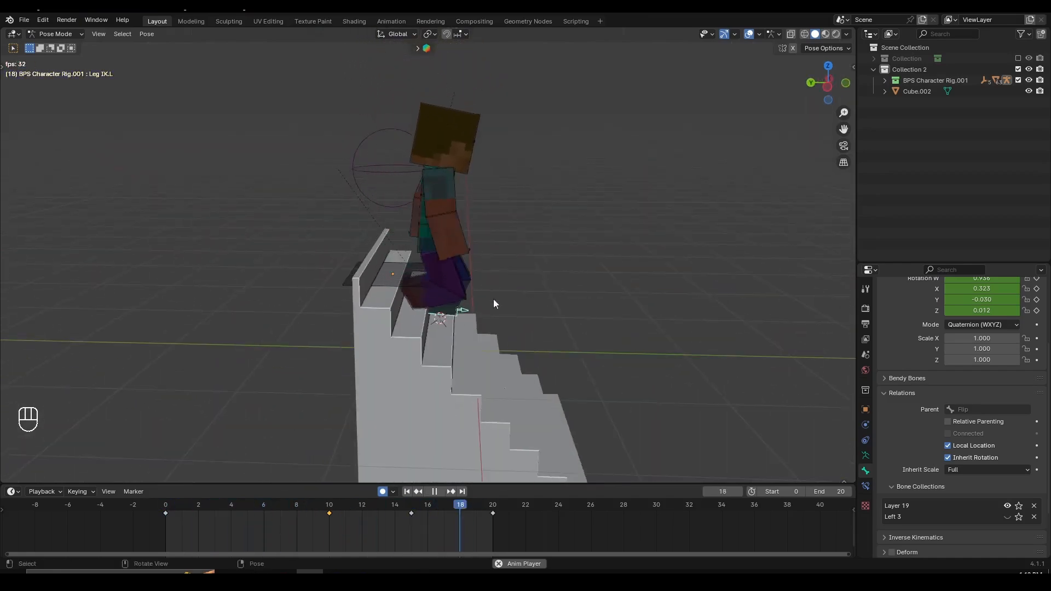
middle_drag(494, 305, 366, 267)
key(ctrl+Tab)
key(a)
key(a)
key(space)
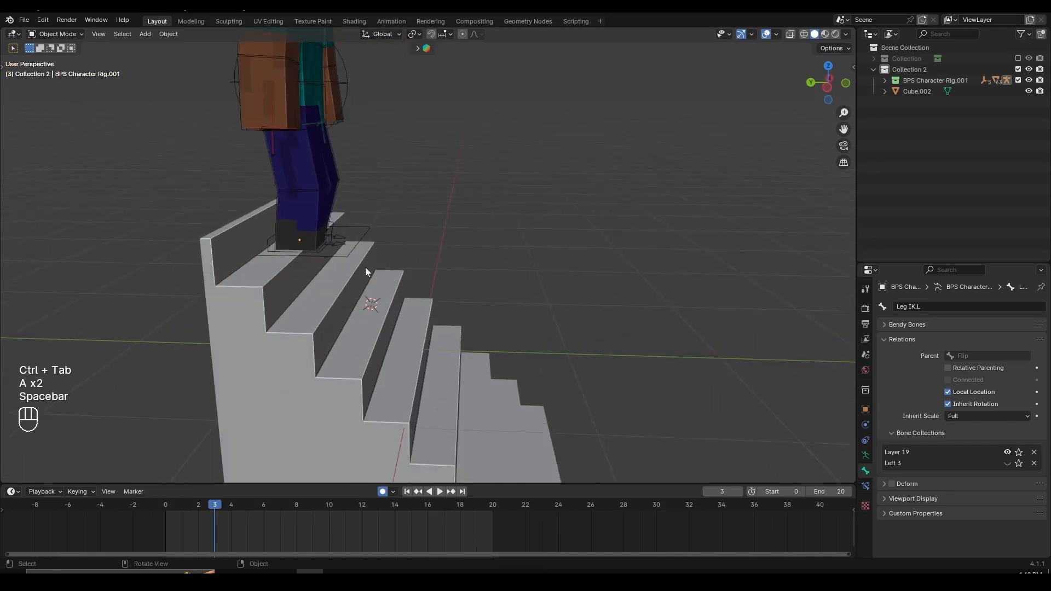
- Return to Pose Mode and select the right foot control Leg IK.R for a close look at the foot on the stair
key(ctrl+Tab)
click(323, 248)
scroll(329, 254, up, 2)
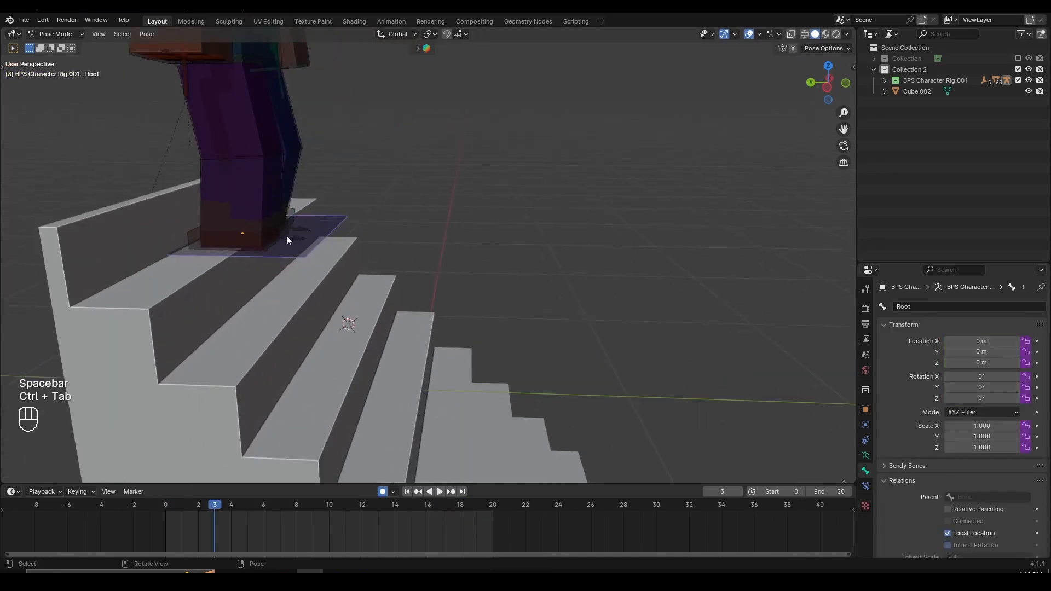
click(277, 232)
key(f)
scroll(452, 356, down, 4)
middle_drag(453, 356, 433, 338)
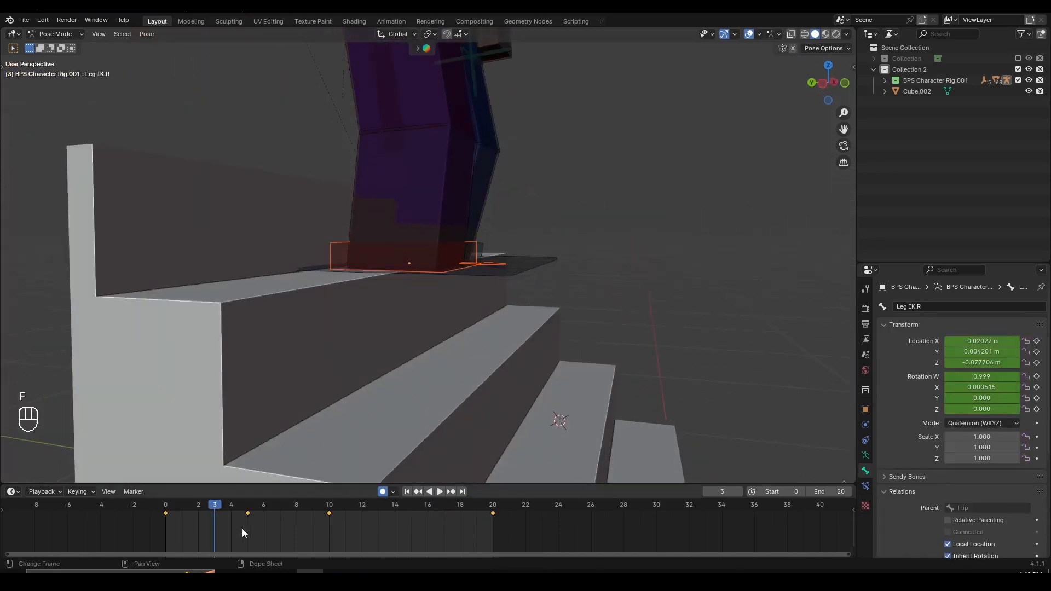
- At frame 3, raise the right foot control slightly along global Z and rotate it around X
drag(281, 517, 319, 518)
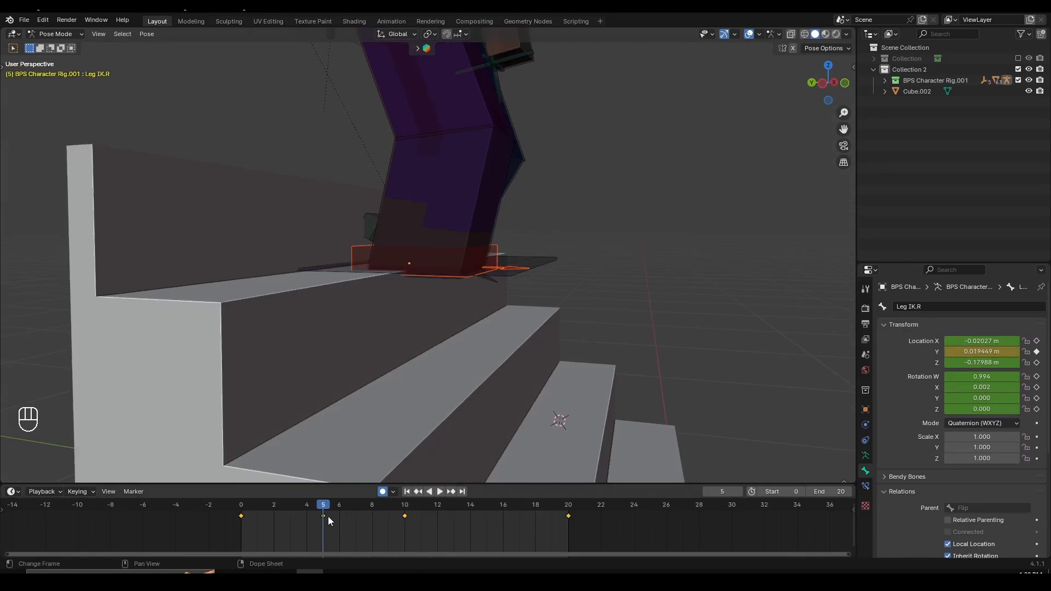
middle_drag(438, 394, 474, 360)
drag(312, 506, 290, 510)
middle_drag(317, 481, 473, 304)
key(g)
key(z)
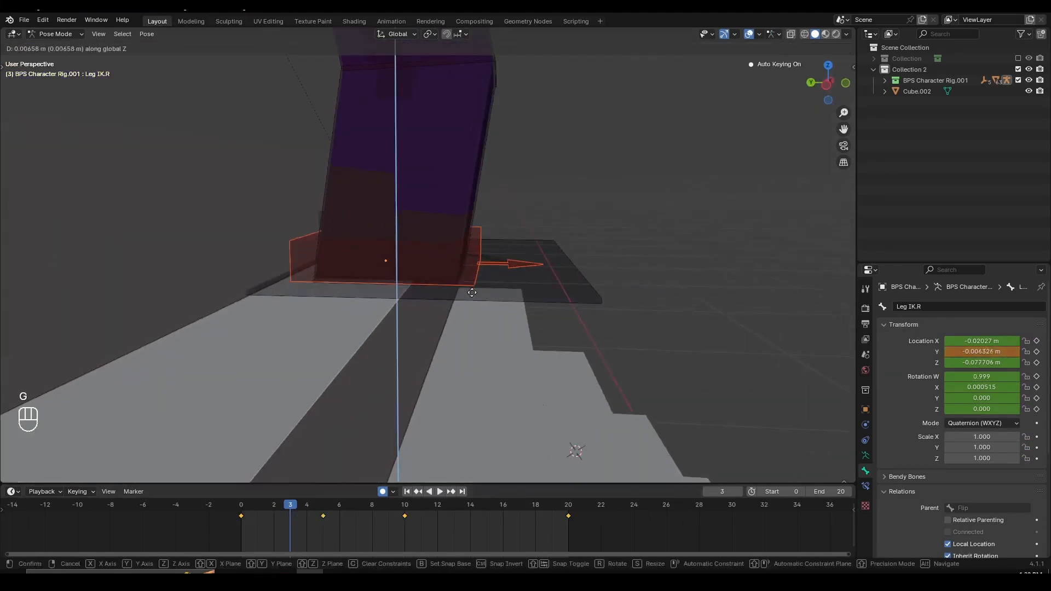
click(472, 289)
key(r)
key(x)
click(553, 299)
- At frame 6, lift the right foot control clear of the stair edge and move it forward
drag(271, 529, 340, 529)
scroll(432, 336, up, 3)
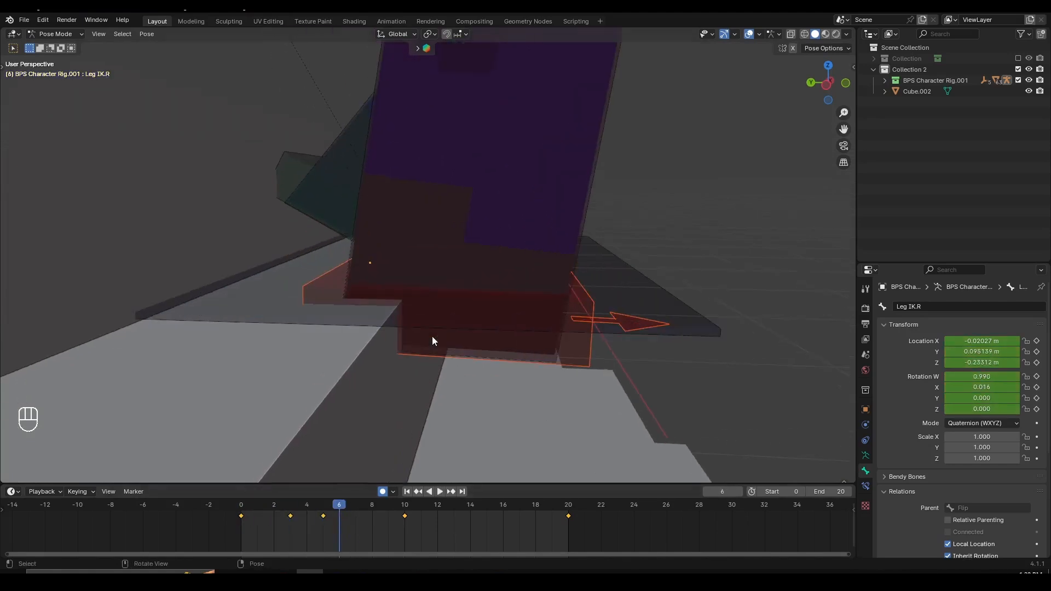
key(g)
middle_click(472, 323)
click(472, 288)
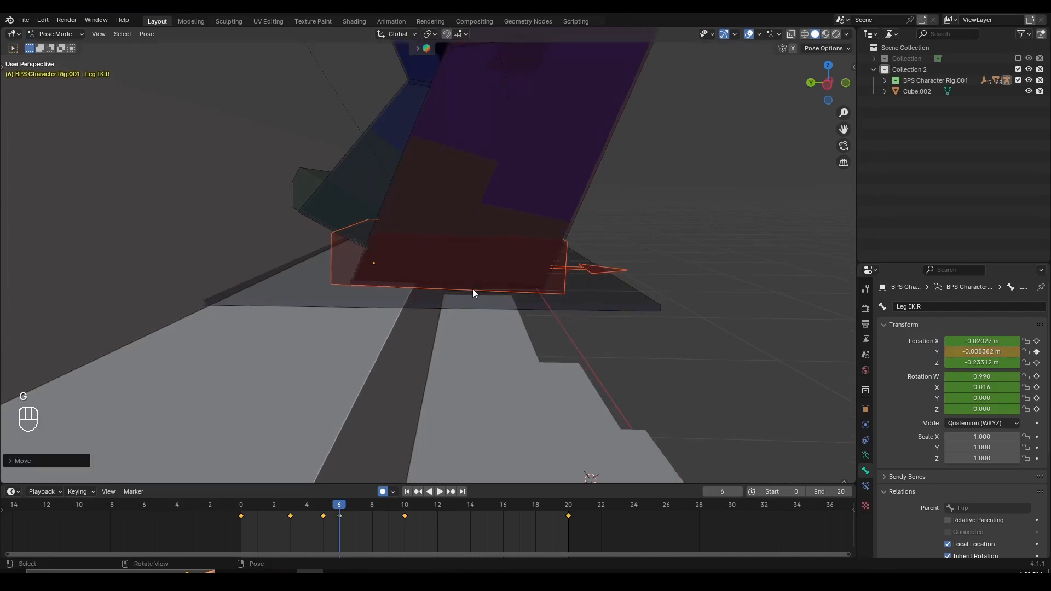
key(g)
middle_click(484, 292)
click(522, 300)
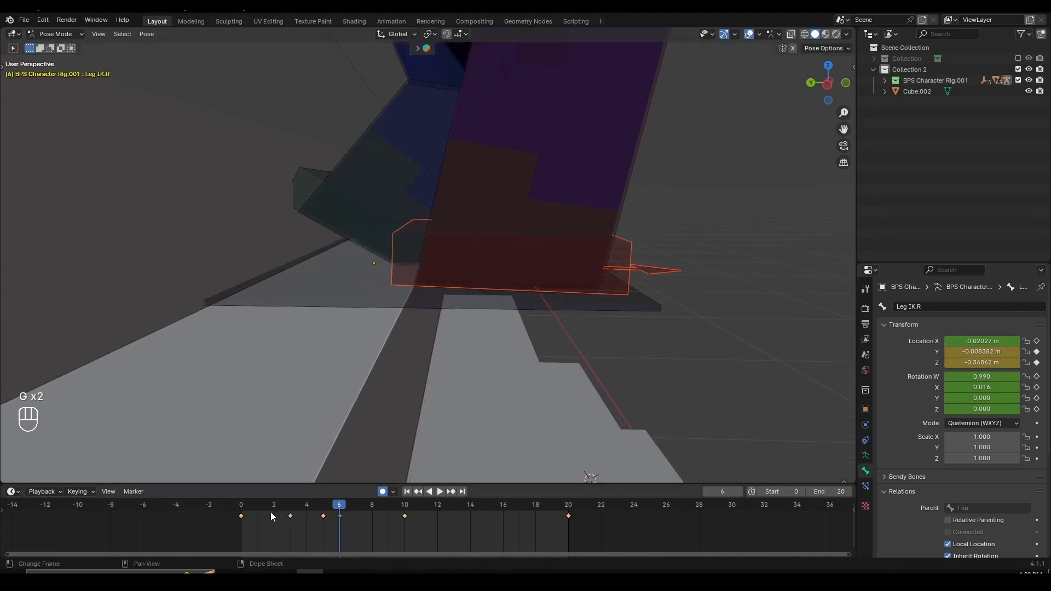
- Refine the right foot control at frame 6 by lowering it slightly and moving it further forward past the stair edge
key(space)
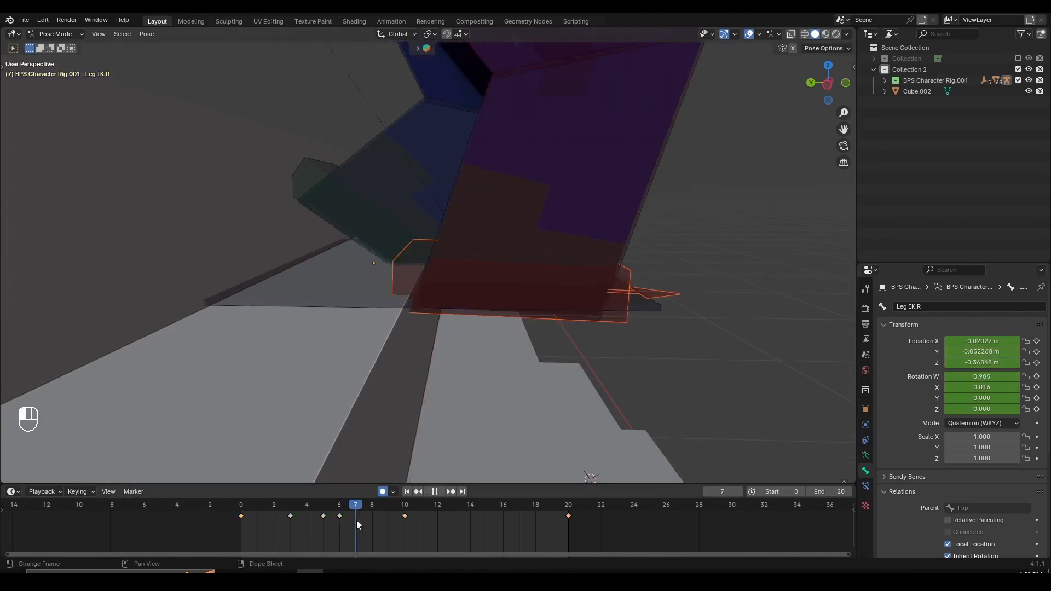
drag(293, 529, 339, 536)
key(g)
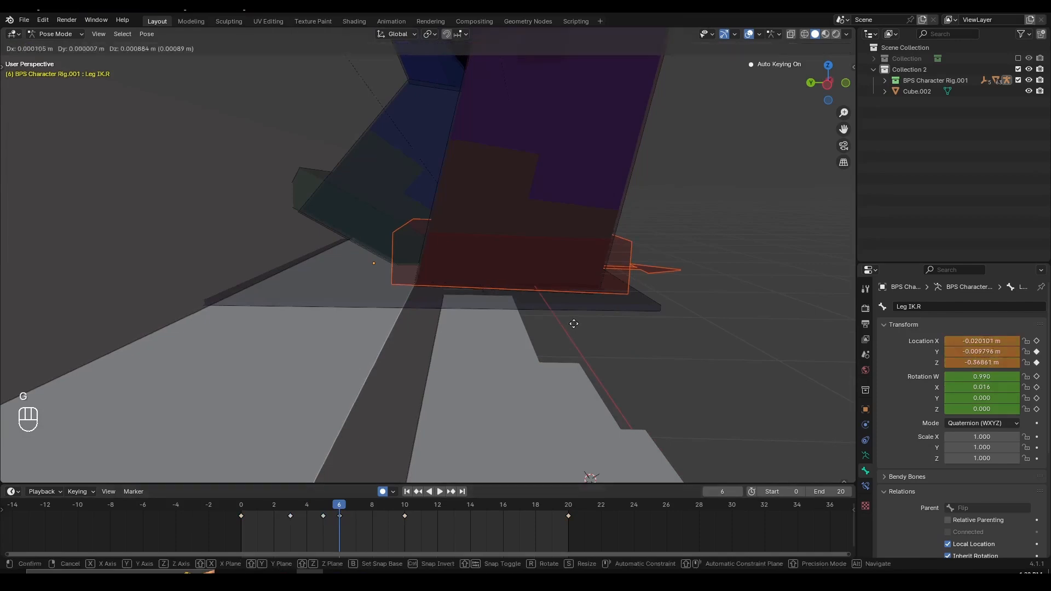
middle_click(575, 330)
click(581, 347)
scroll(529, 332, up, 2)
shift+middle_drag(465, 370, 438, 343)
key(g)
middle_click(476, 343)
click(507, 345)
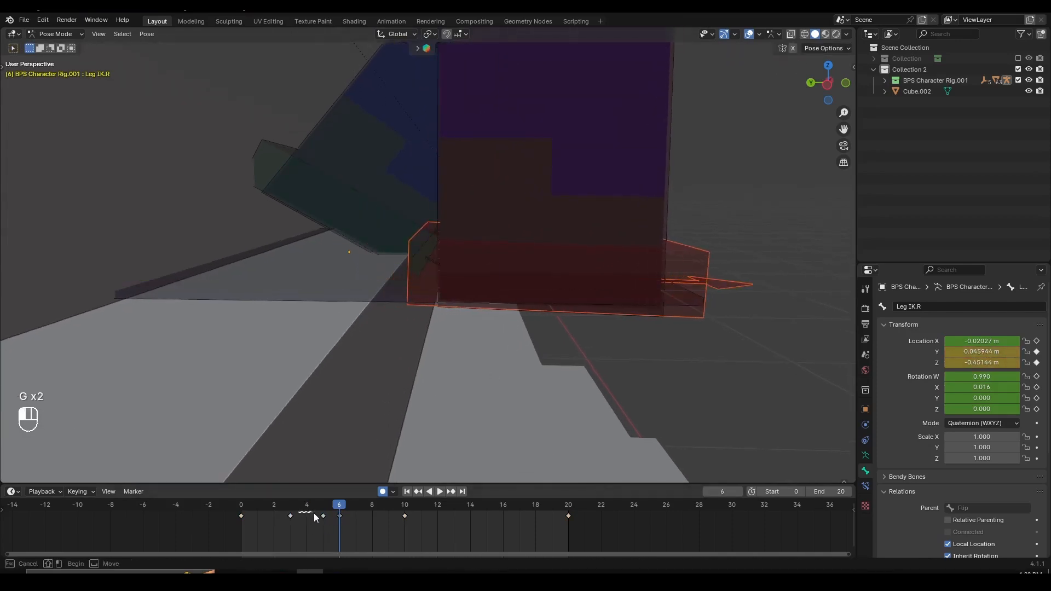
drag(294, 514, 337, 539)
key(g)
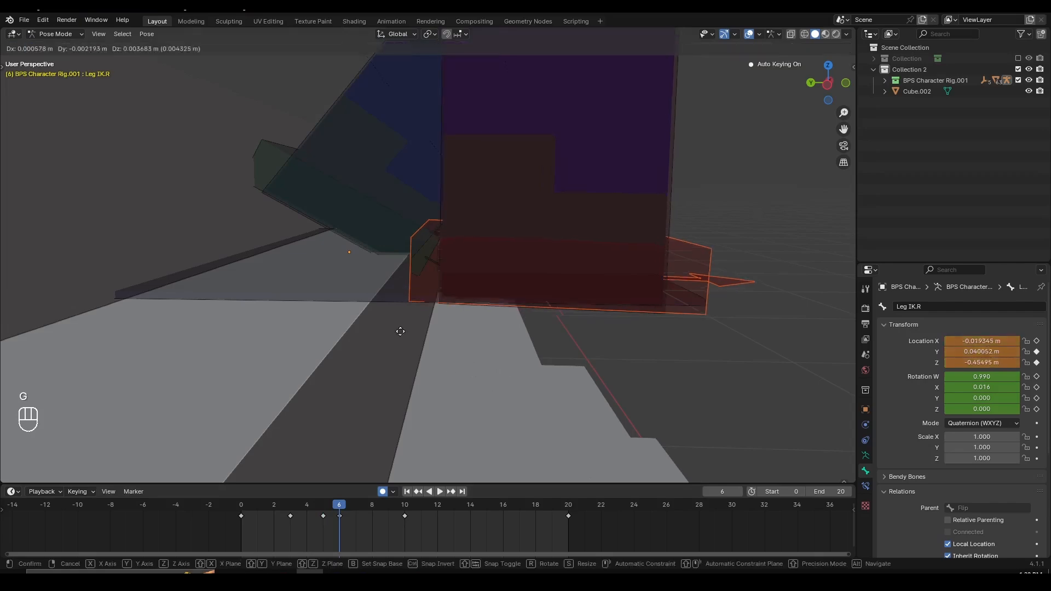
right_click(392, 327)
- Select the left foot control Leg IK.L and, at frame 11, move it slightly up and forward
key(space)
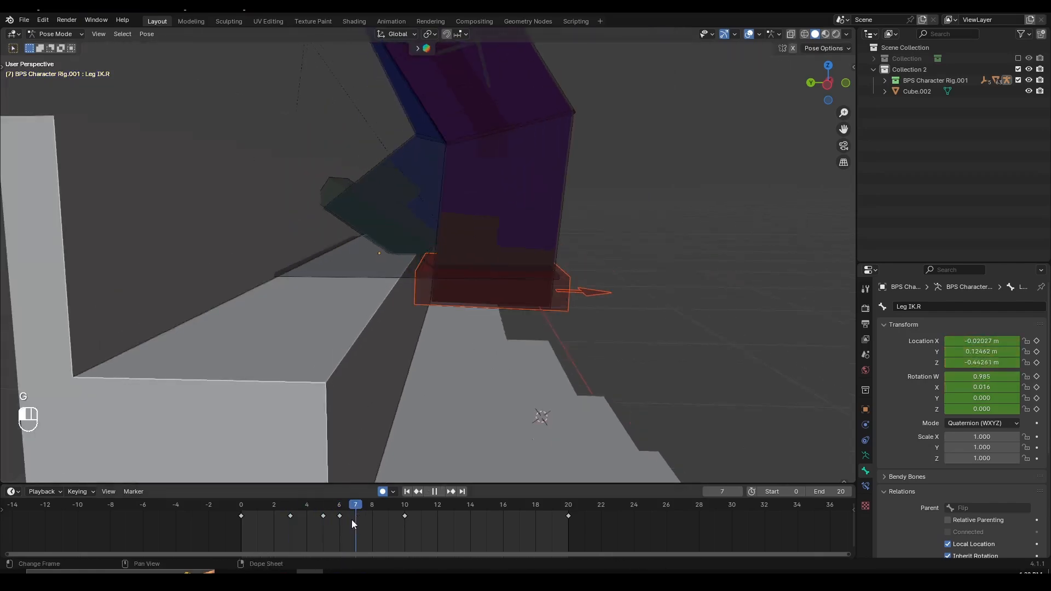
drag(396, 527, 472, 520)
middle_drag(630, 345, 523, 333)
click(587, 324)
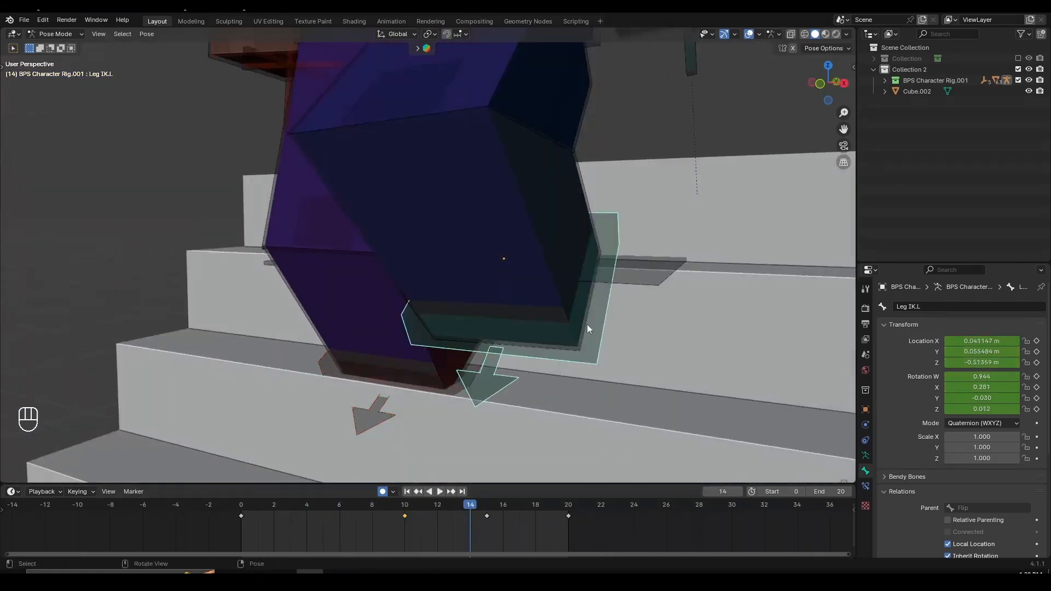
middle_drag(594, 326, 526, 338)
mouse_move(407, 512)
mouse_down()
mouse_move(440, 517)
mouse_move(421, 511)
mouse_up()
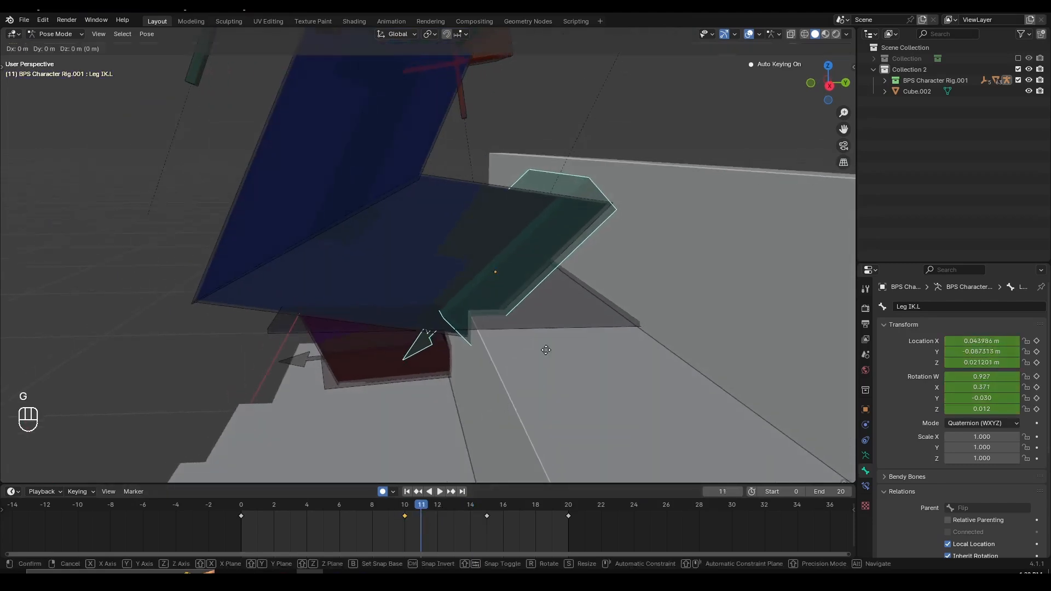
key(g)
key(g)
key(g)
click(511, 340)
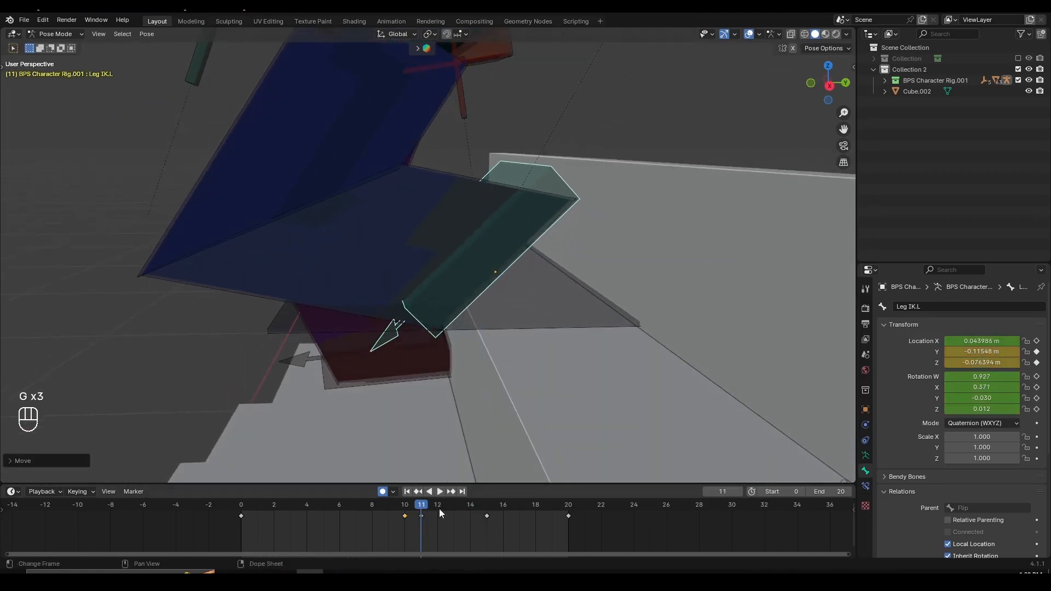
- At frame 16, move the left foot control forward along Y and rotate it flatter to the stair
drag(433, 508, 497, 505)
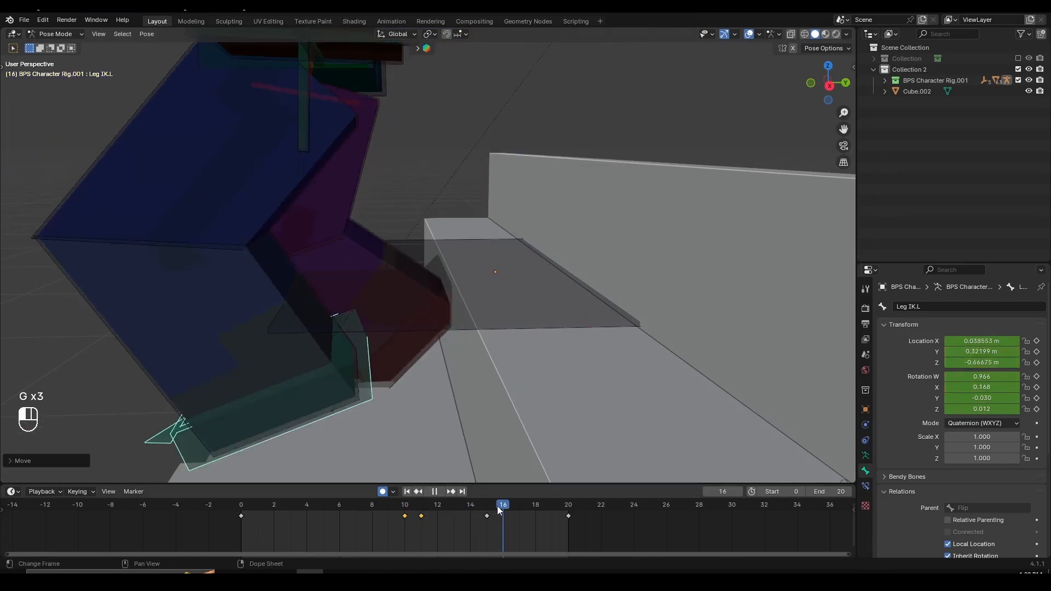
shift+middle_drag(450, 354, 481, 301)
key(g)
key(y)
click(531, 318)
key(r)
click(518, 366)
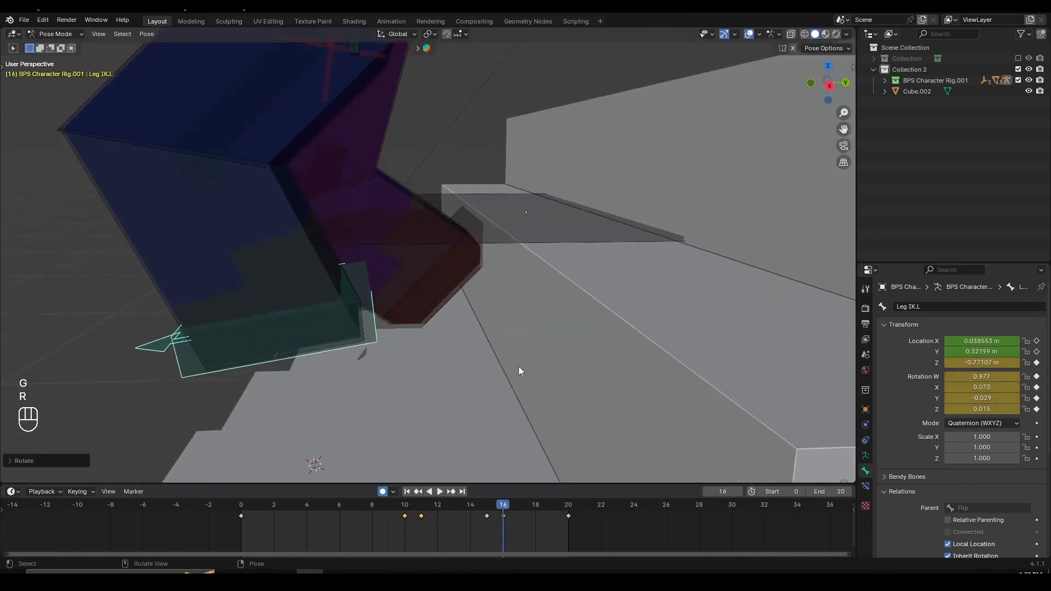
- At frame 20, shift the left foot control slightly forward away from the stair riser
scroll(518, 366, down, 5)
drag(513, 505, 581, 523)
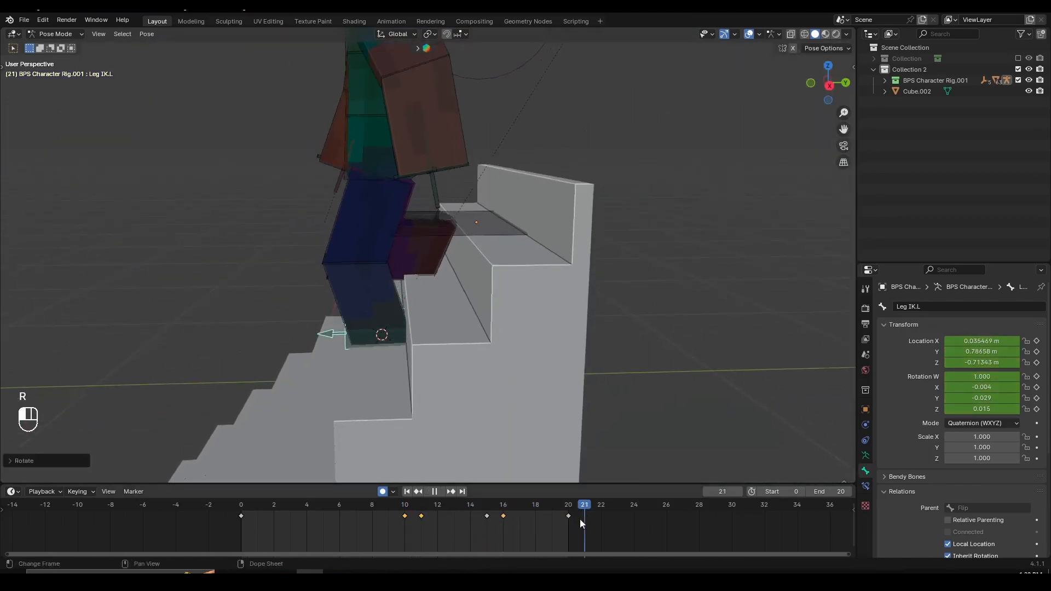
key(g)
scroll(453, 304, up, 5)
click(464, 317)
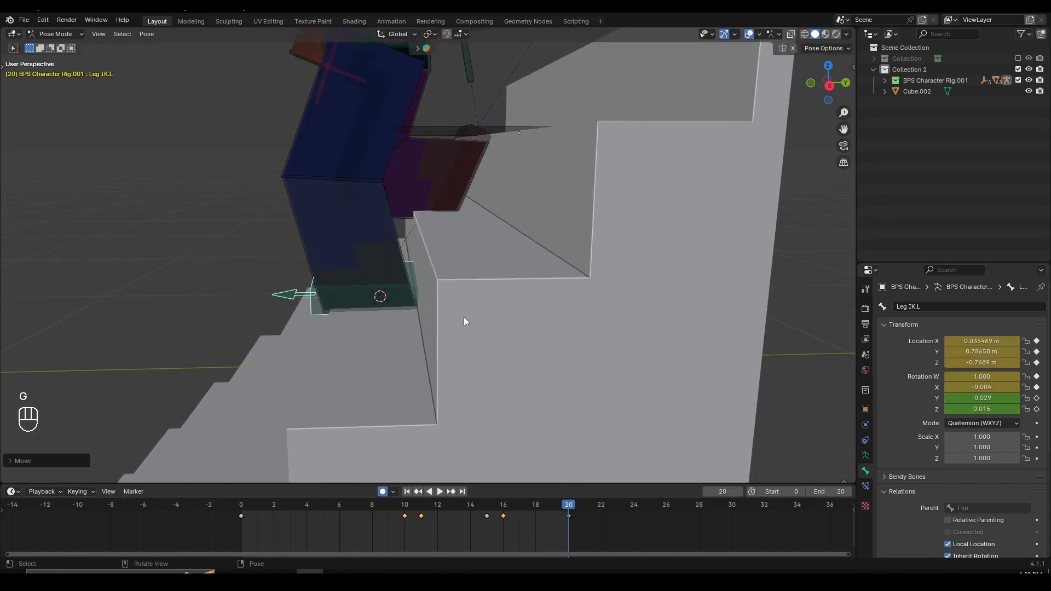
- Play the walk in Object Mode with the viewport overlays hidden, and view the character from several angles
key(space)
scroll(550, 328, down, 6)
middle_drag(416, 274, 453, 221)
key(ctrl+Tab)
key(a)
key(a)
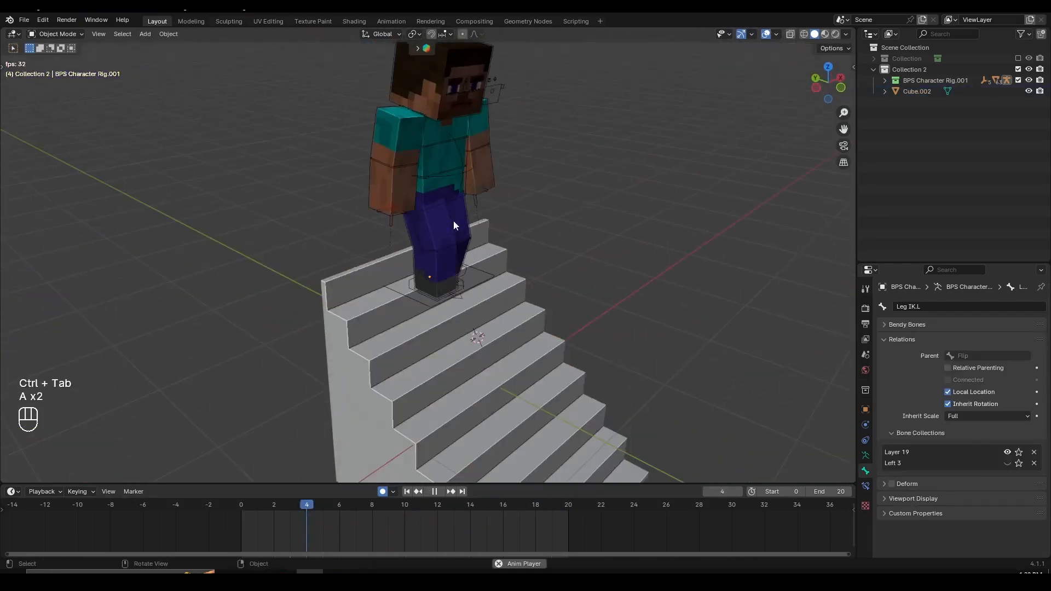
middle_drag(774, 41, 674, 234)
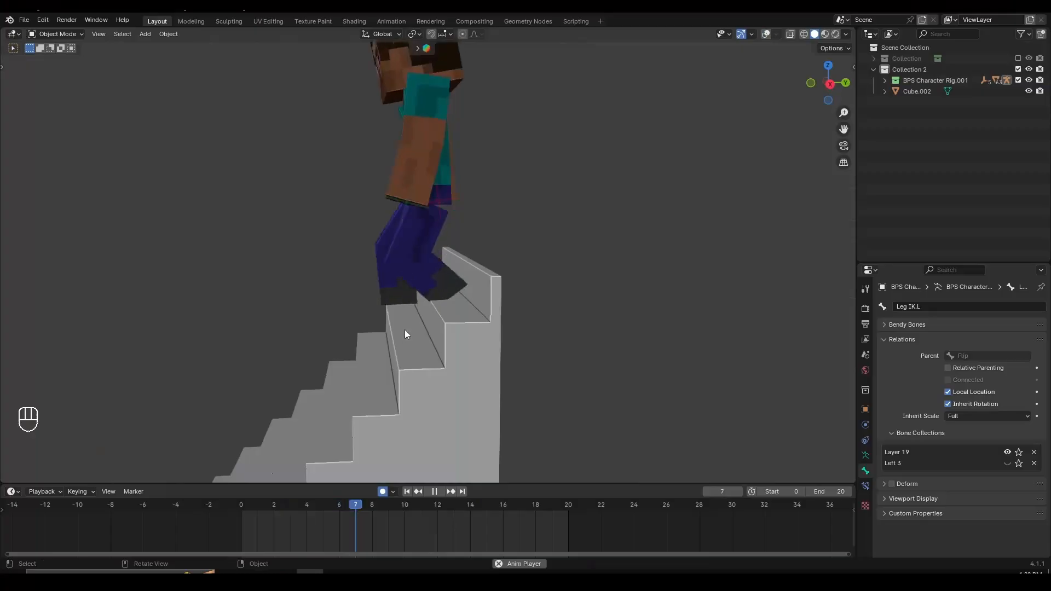
middle_drag(405, 329, 554, 331)
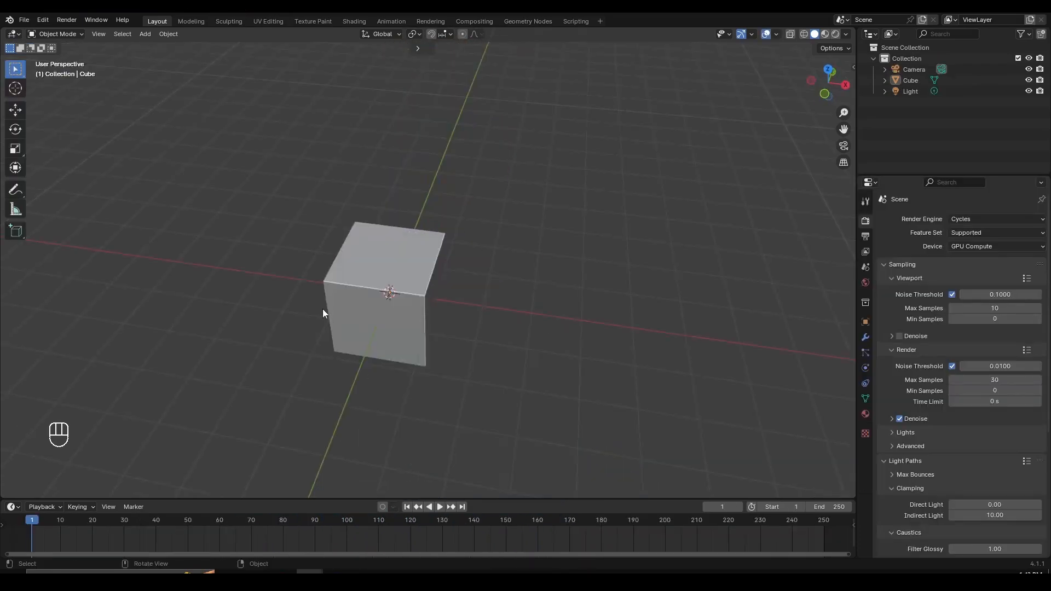
middle_drag(323, 308, 485, 300)
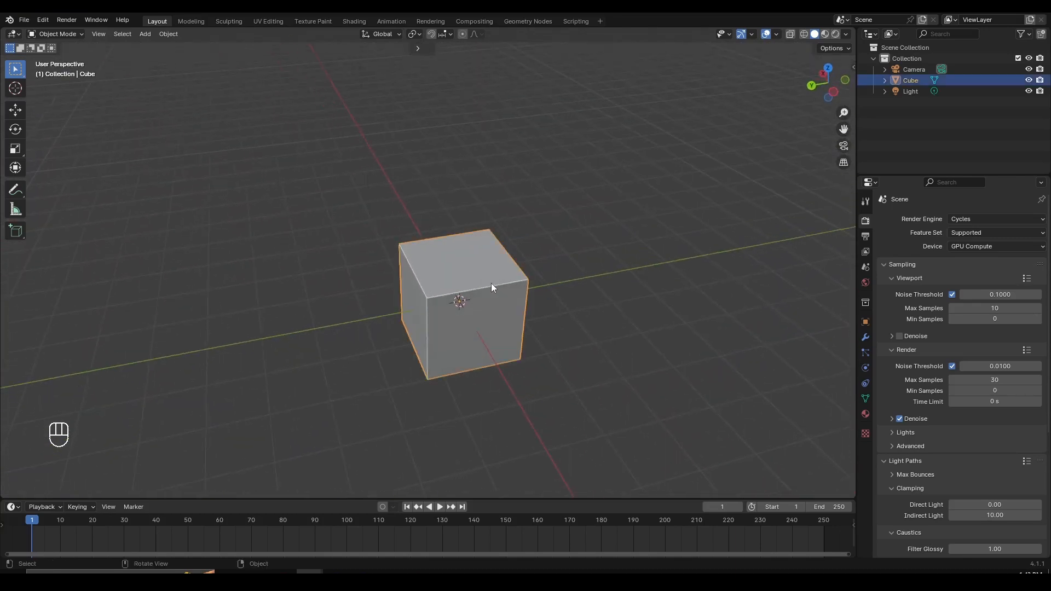
- Delete the default cube from the new scene
key(x)
click(511, 282)
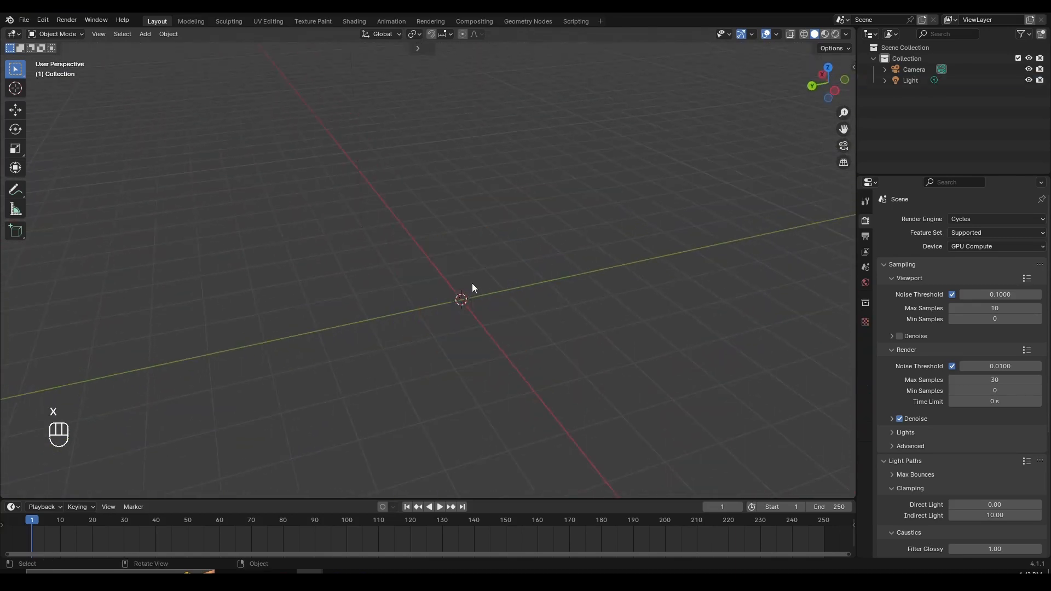
- Add a cube mesh to the empty scene and enter Edit Mode with edge selection active
key(shift+a)
mouse_move(472, 284)
click(517, 294)
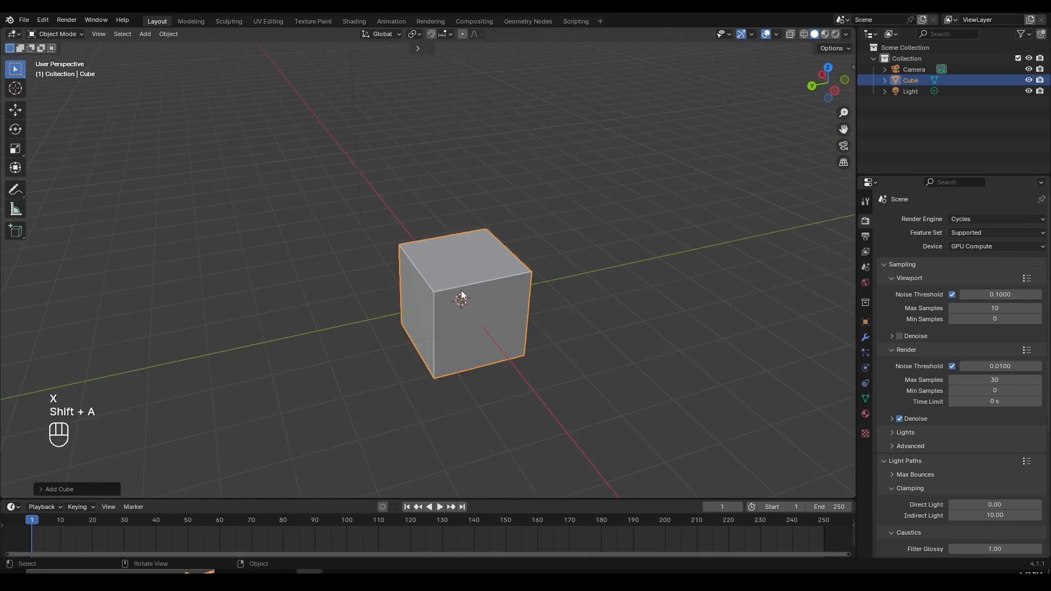
key(Tab)
middle_drag(533, 280, 552, 272)
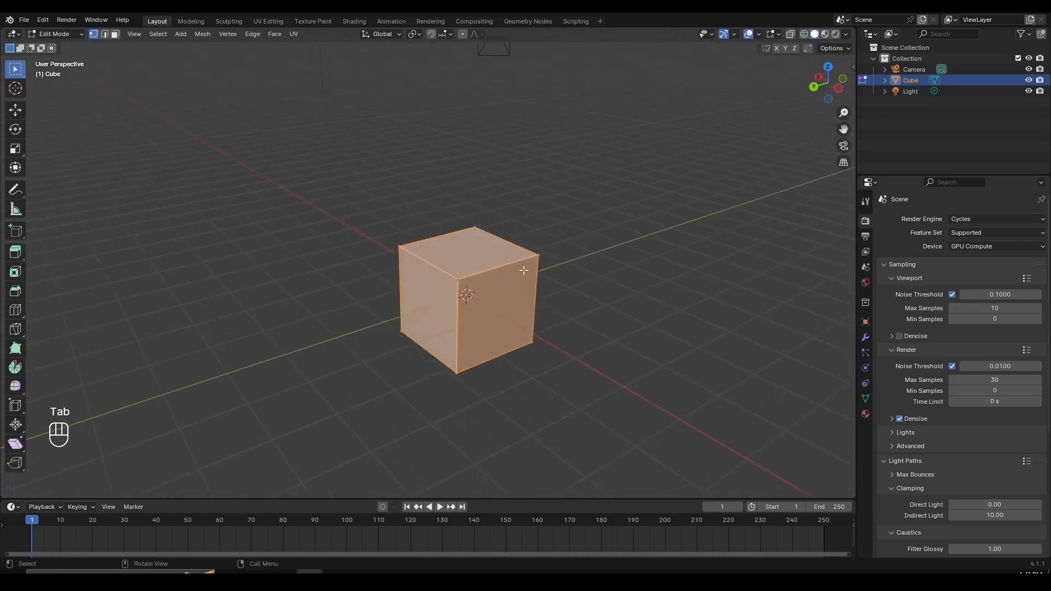
scroll(522, 272, up, 3)
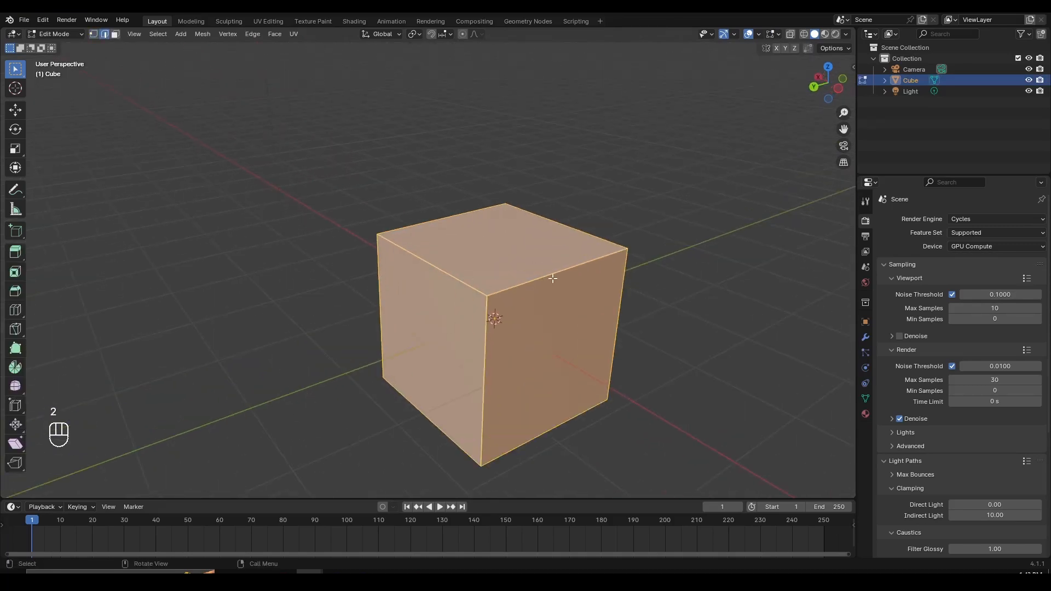
click(106, 36)
shift+middle_drag(527, 320, 397, 296)
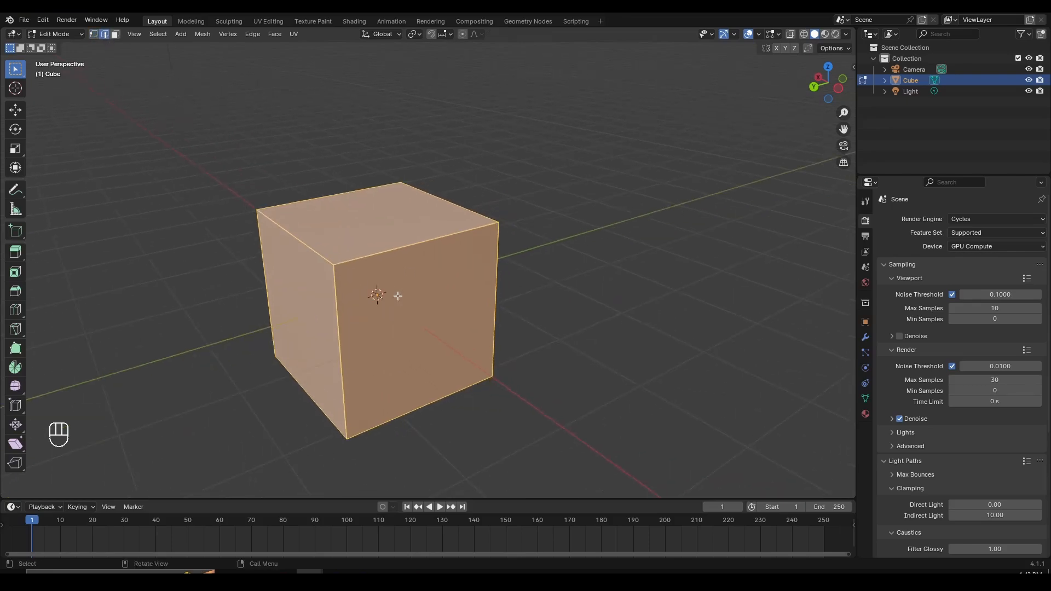
click(425, 241)
scroll(404, 281, up, 2)
key(g)
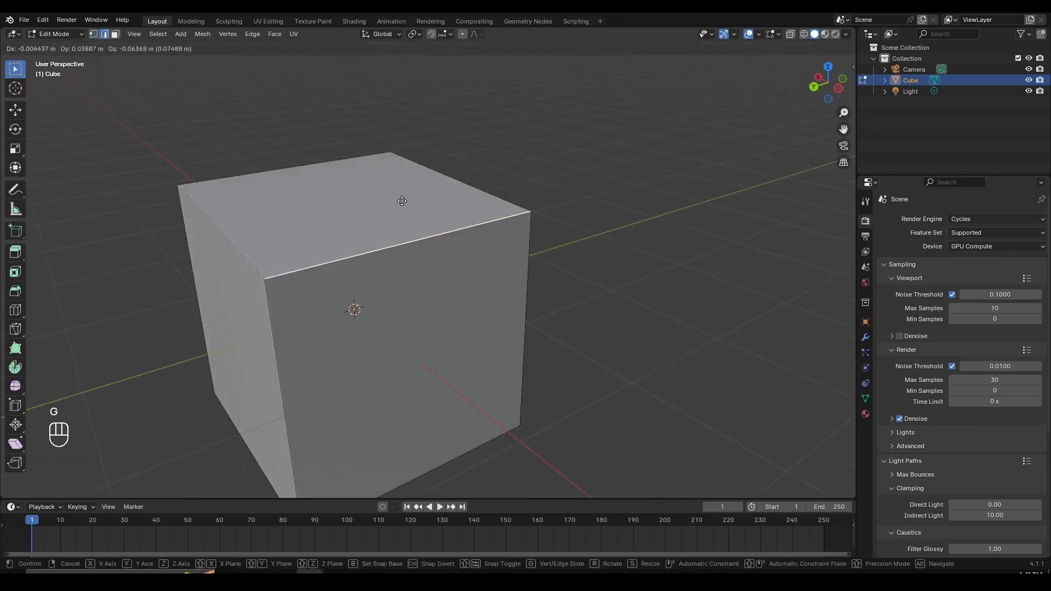
right_click(420, 180)
key(a)
key(a)
- Bevel one top edge of the cube by about 1.78 m to form a wide slope
click(433, 227)
key(g)
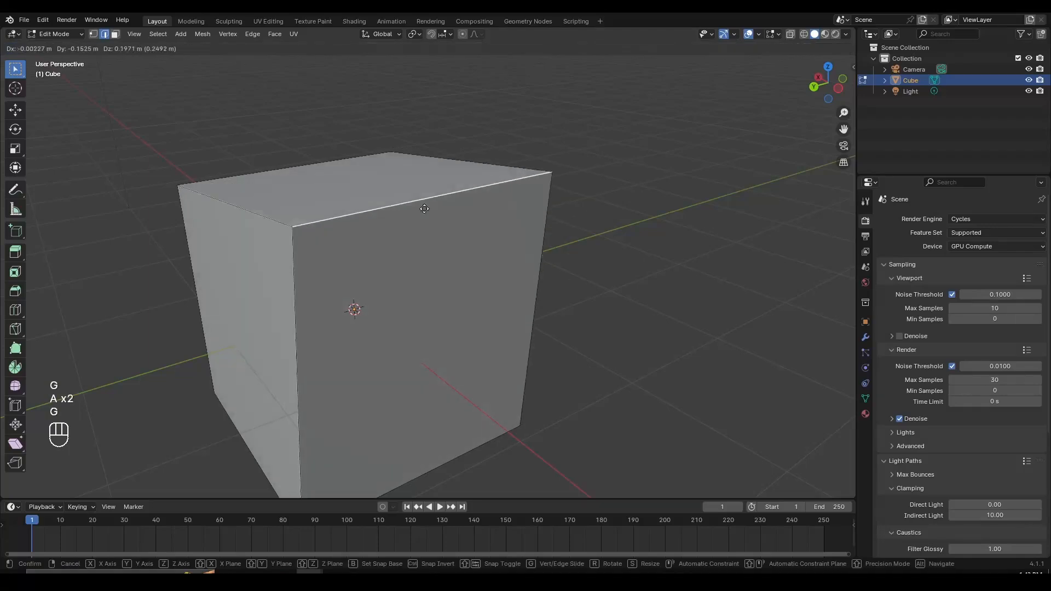
right_click(425, 213)
scroll(425, 263, down, 2)
shift+middle_drag(429, 279, 505, 274)
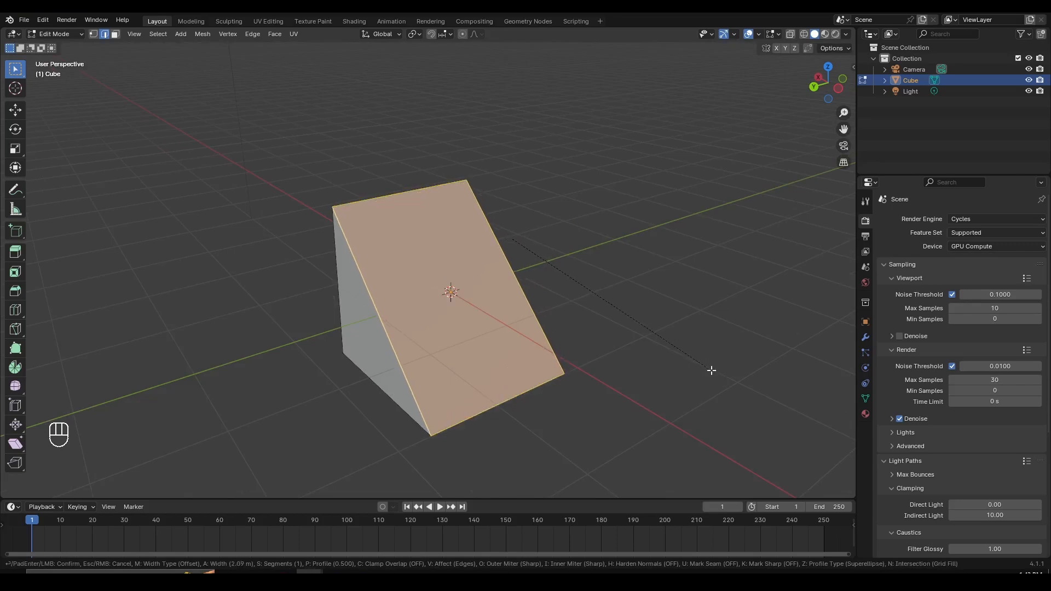
click(681, 358)
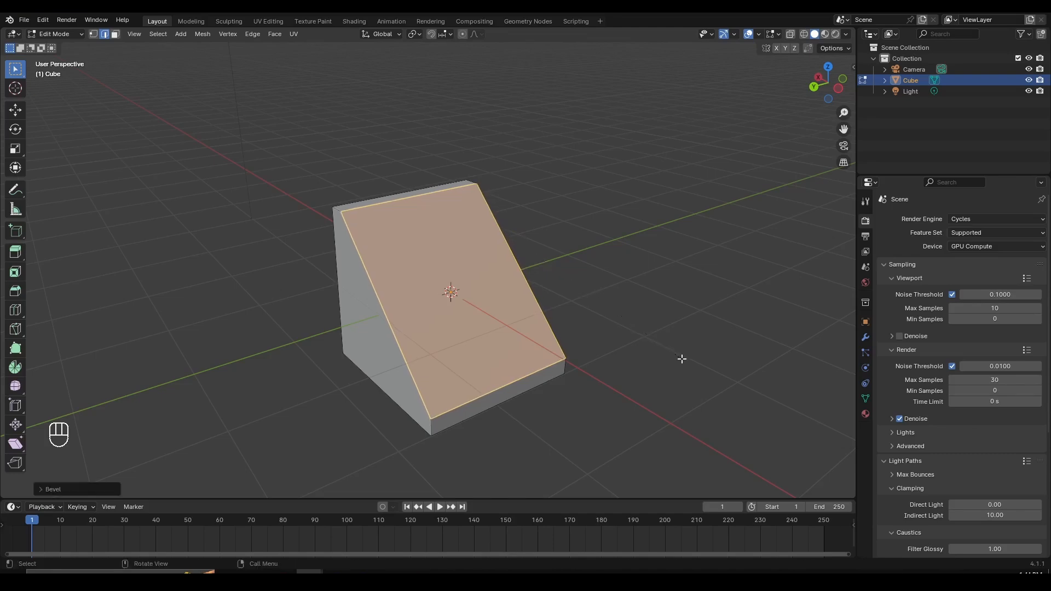
- Switch the bevel's profile type to Custom and choose the Steps preset
middle_drag(458, 405, 383, 270)
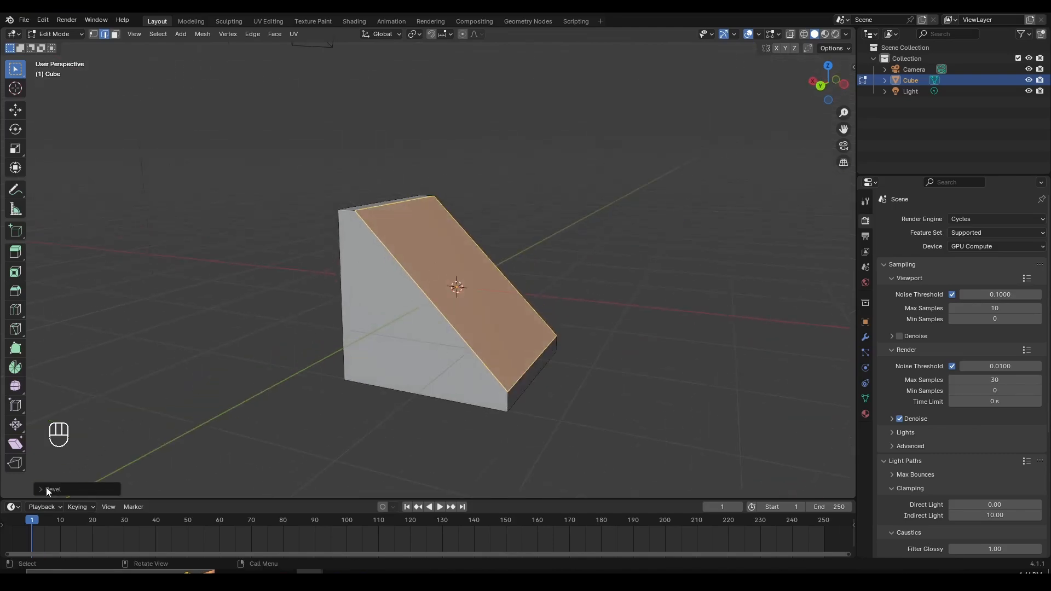
middle_drag(595, 298, 283, 308)
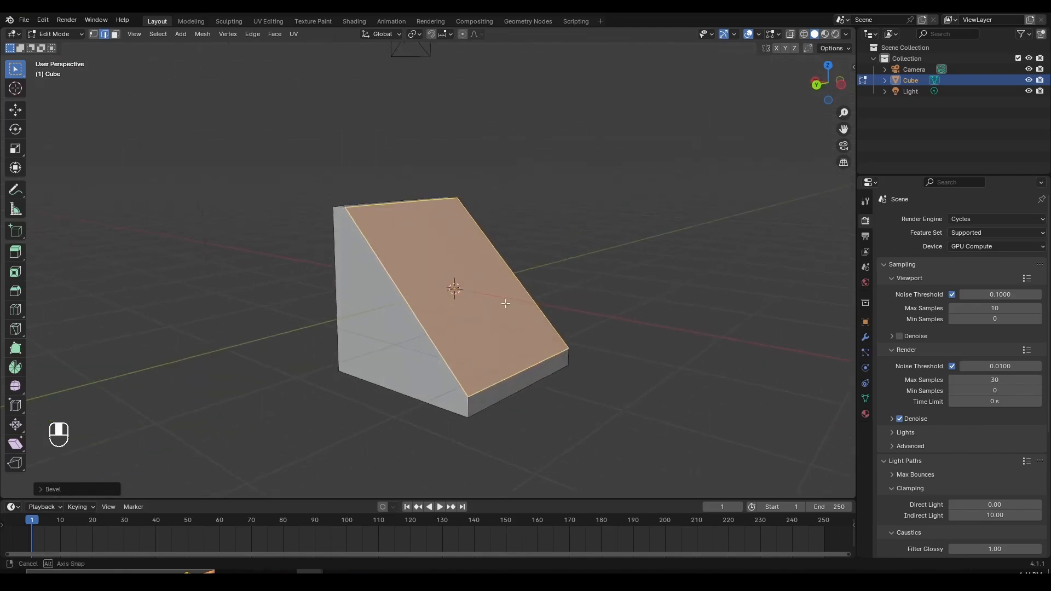
middle_drag(506, 303, 513, 300)
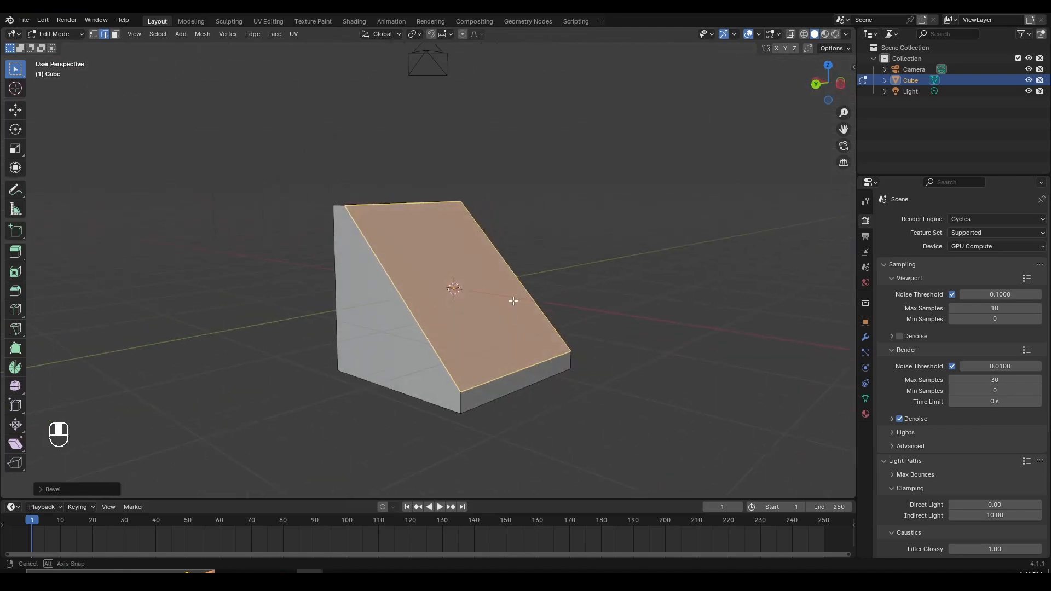
click(62, 489)
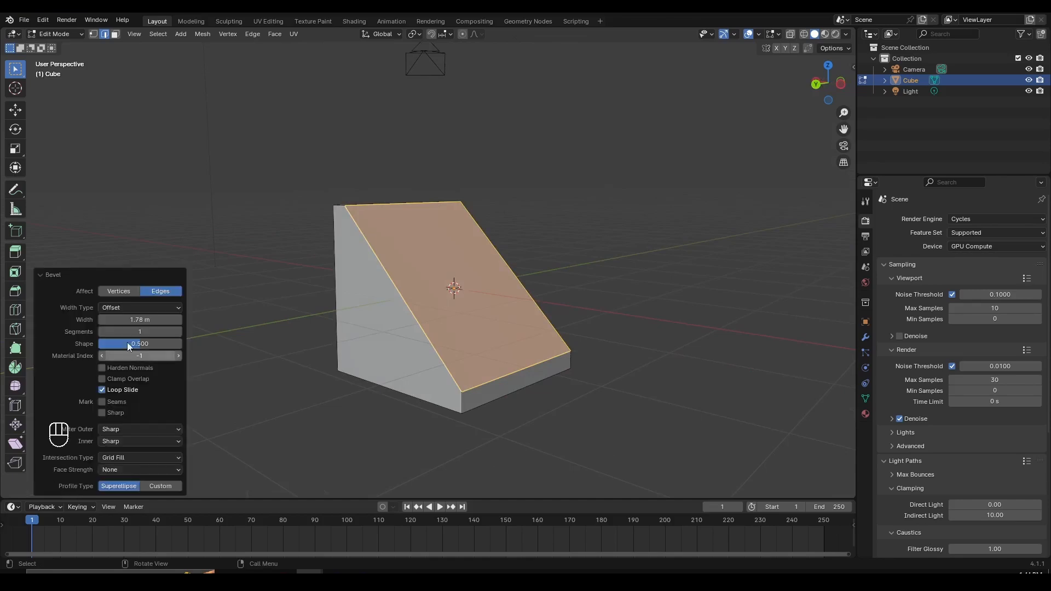
click(162, 486)
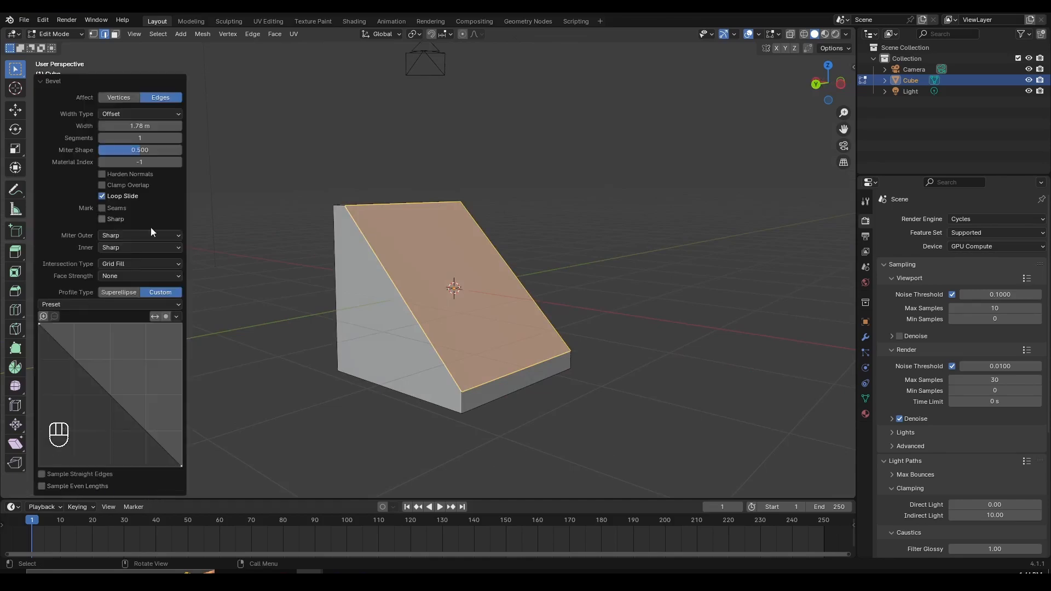
click(70, 305)
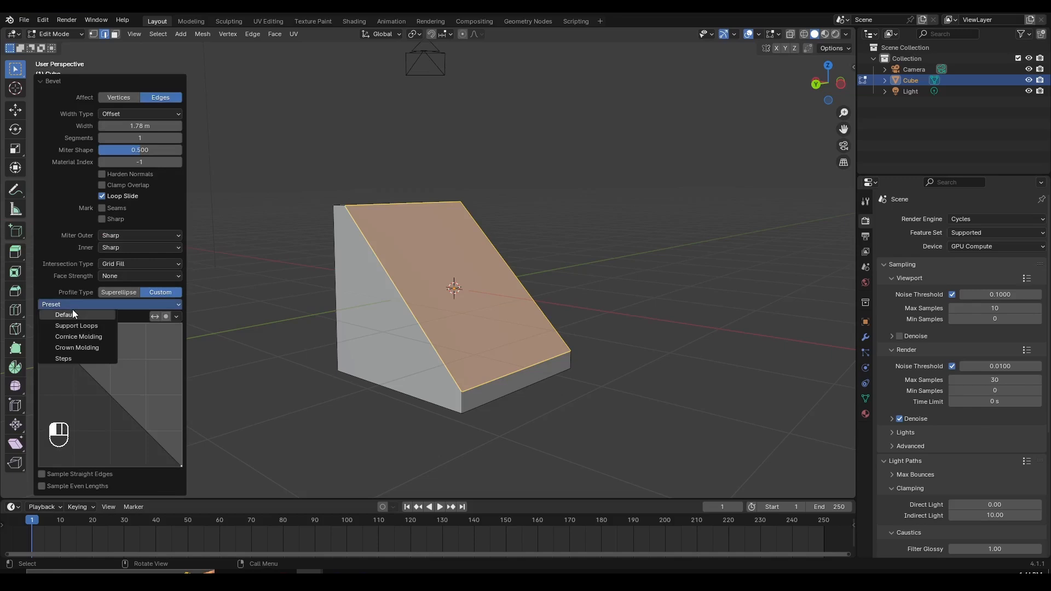
click(73, 359)
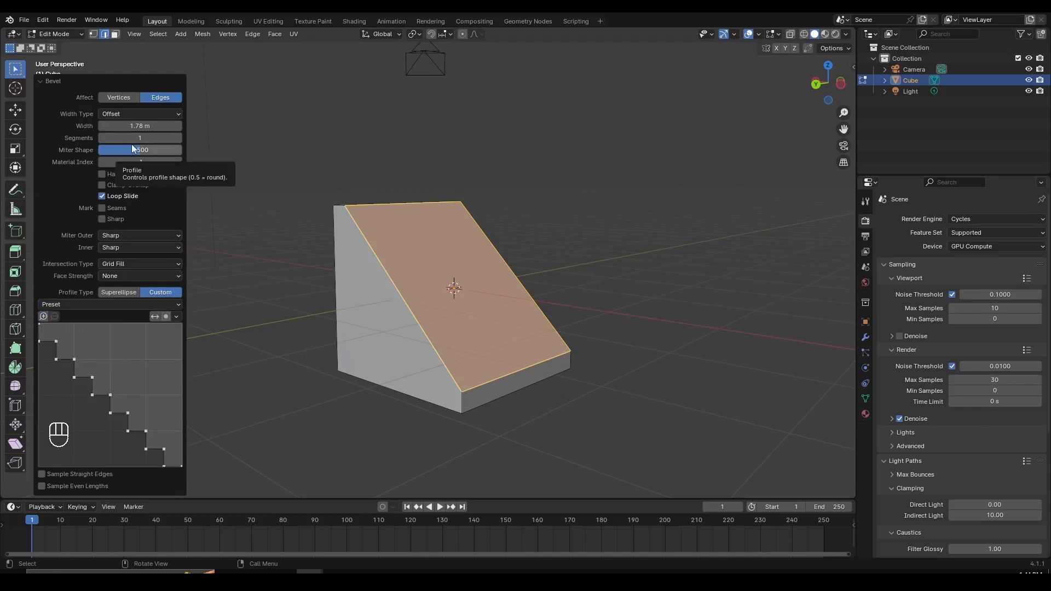
- Set the bevel to 16 segments so the slope becomes a staircase, and return to Object Mode
drag(133, 138, 178, 139)
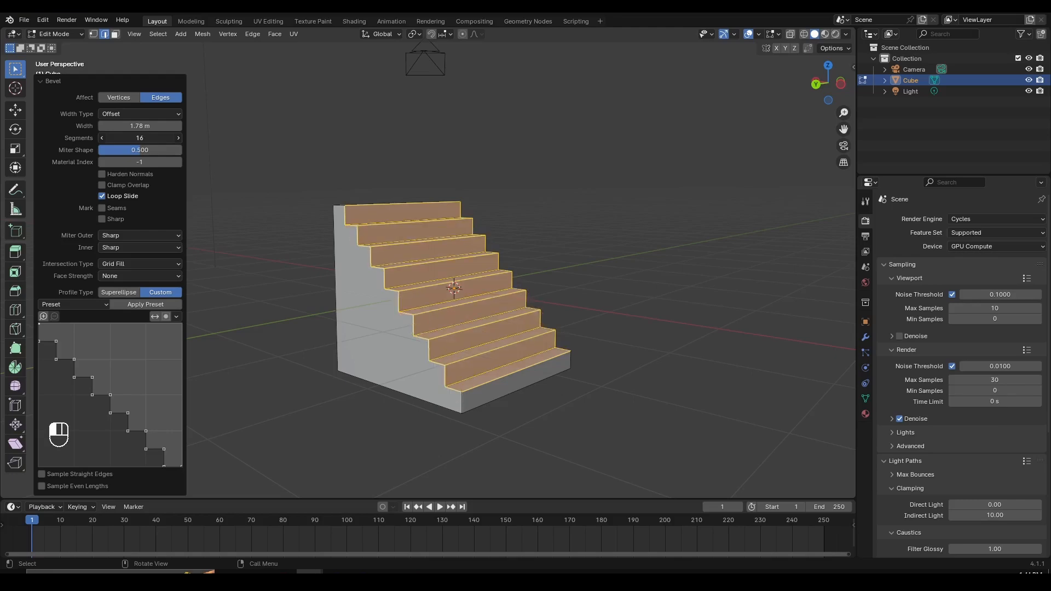
scroll(329, 233, up, 3)
middle_drag(333, 234, 414, 278)
drag(143, 137, 105, 137)
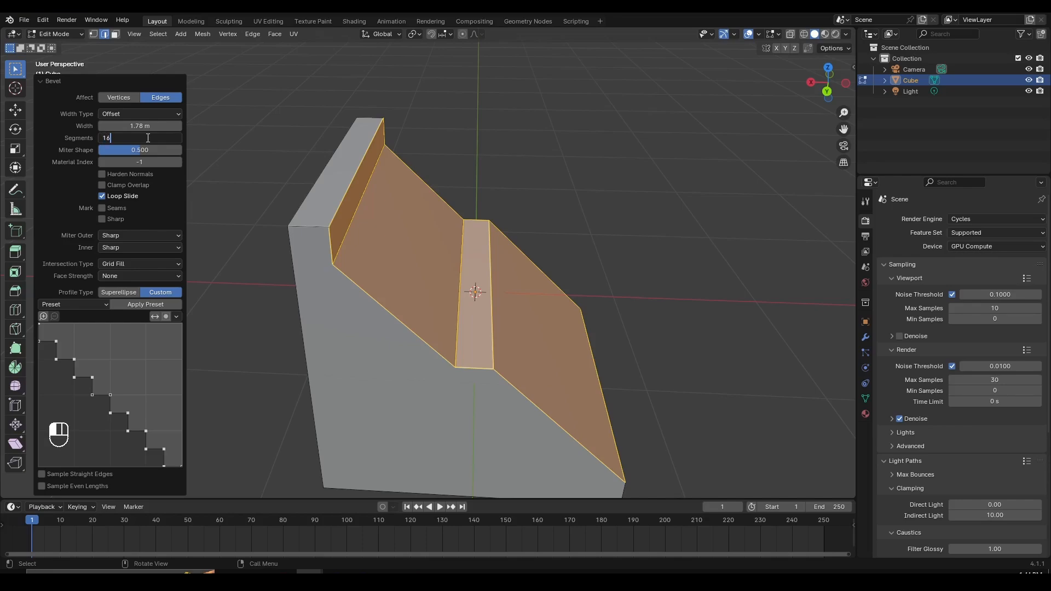
key(Return)
scroll(511, 244, down, 1)
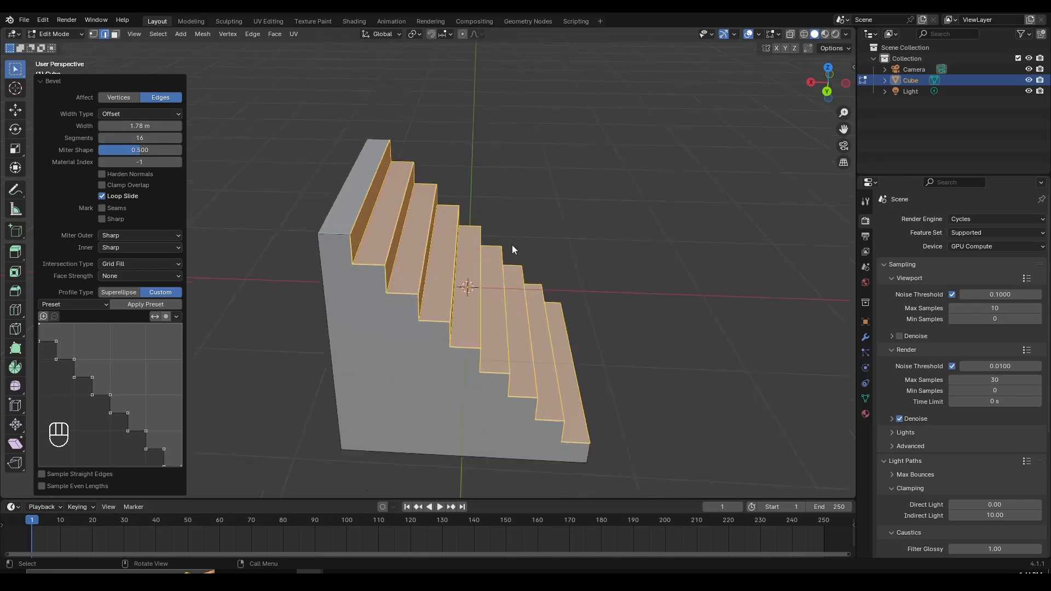
middle_drag(511, 245, 504, 263)
scroll(504, 263, down, 3)
key(Tab)
middle_drag(530, 306, 512, 296)
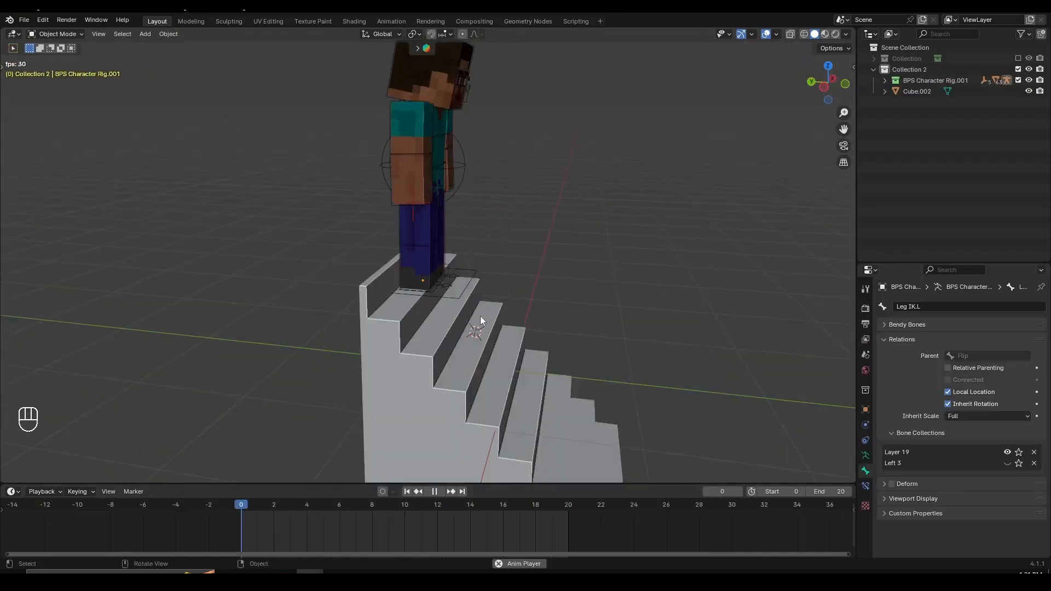
- Examine the playing character animations, watching the staircase descent from several angles and distances
middle_drag(481, 316, 576, 318)
scroll(576, 317, up, 3)
scroll(537, 269, down, 3)
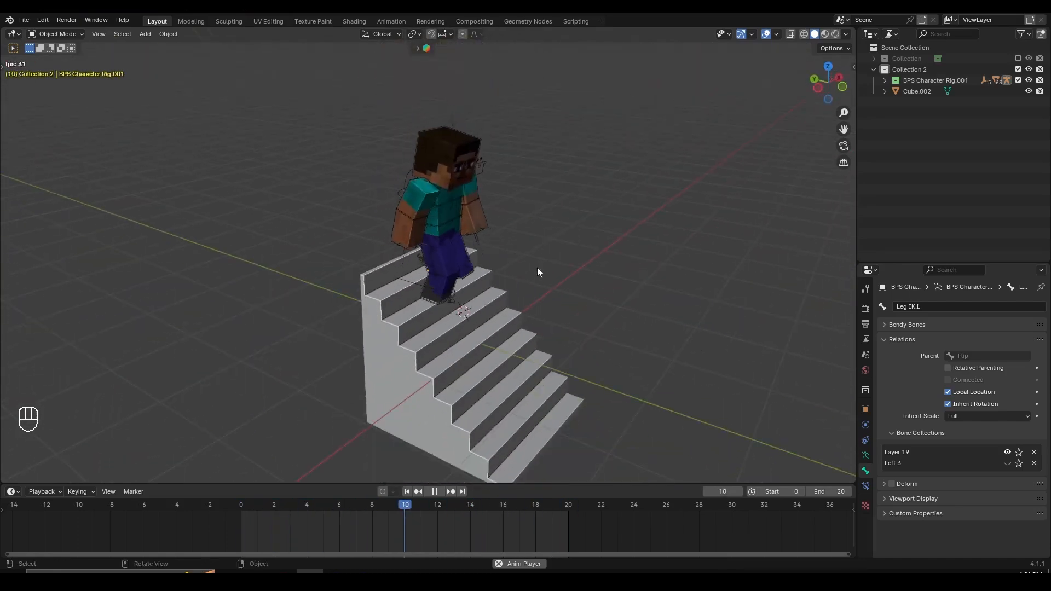
shift+middle_drag(537, 268, 534, 252)
middle_drag(466, 324, 494, 315)
scroll(494, 316, up, 1)
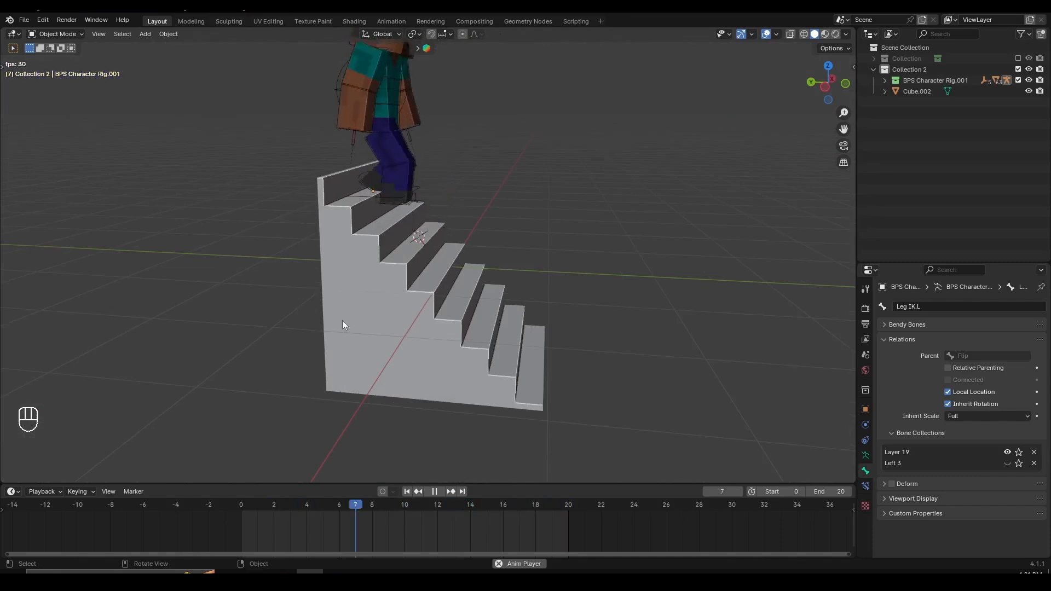
middle_drag(343, 320, 560, 237)
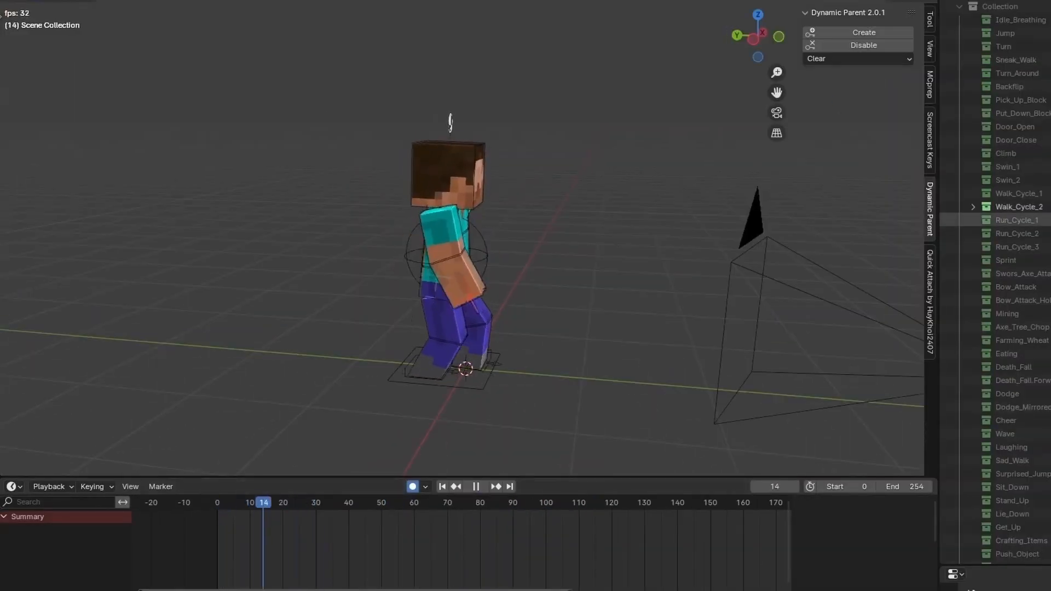
scroll(484, 410, down, 3)
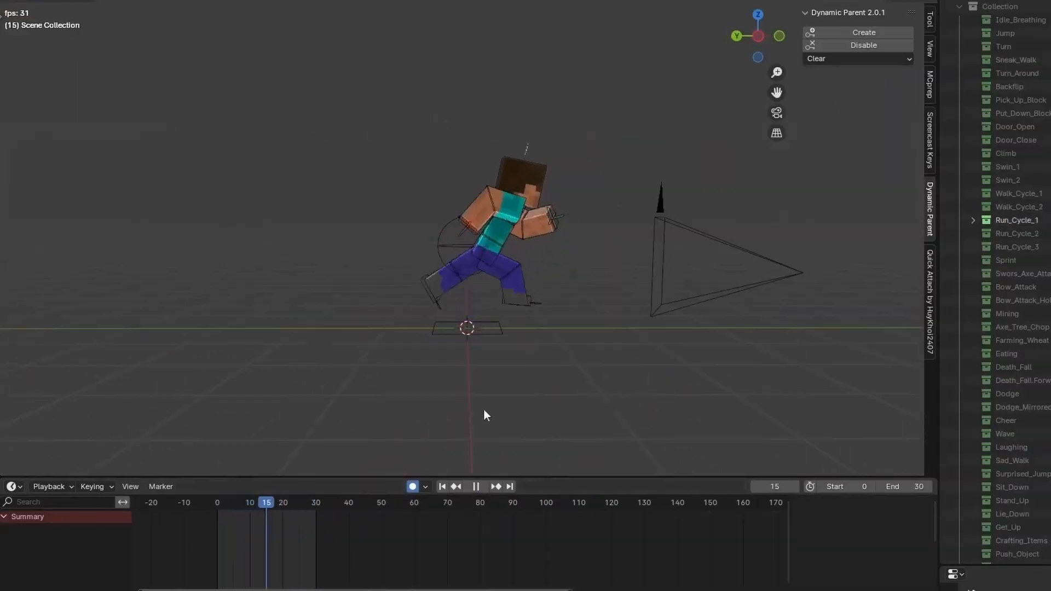
middle_drag(483, 410, 495, 315)
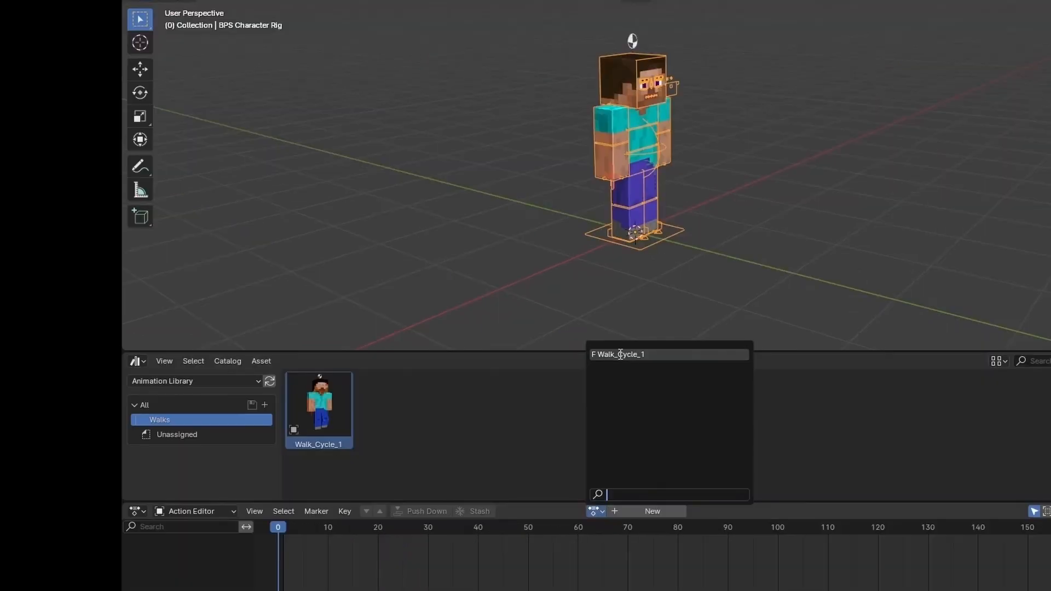
- Assign the Walk_Cycle_1 action to the character rig and play the animation, following the strips along the timeline
click(621, 354)
key(space)
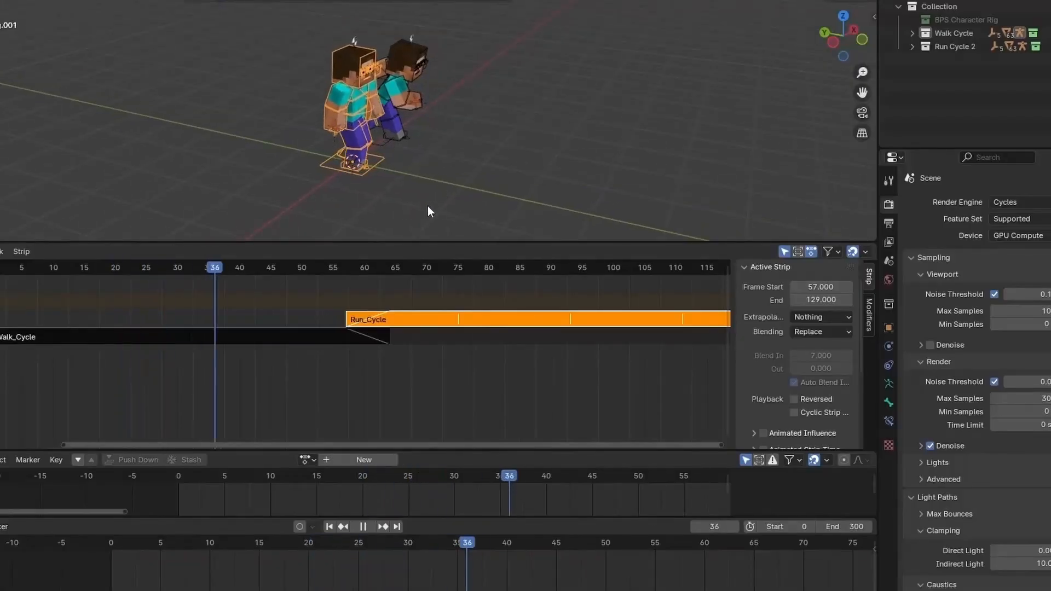
middle_drag(528, 358, 279, 362)
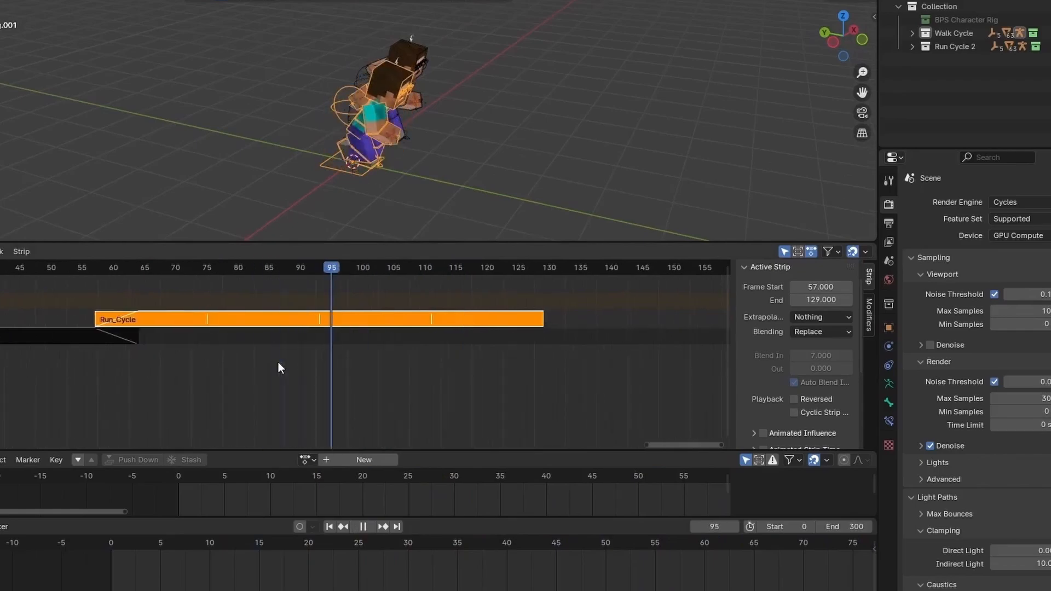